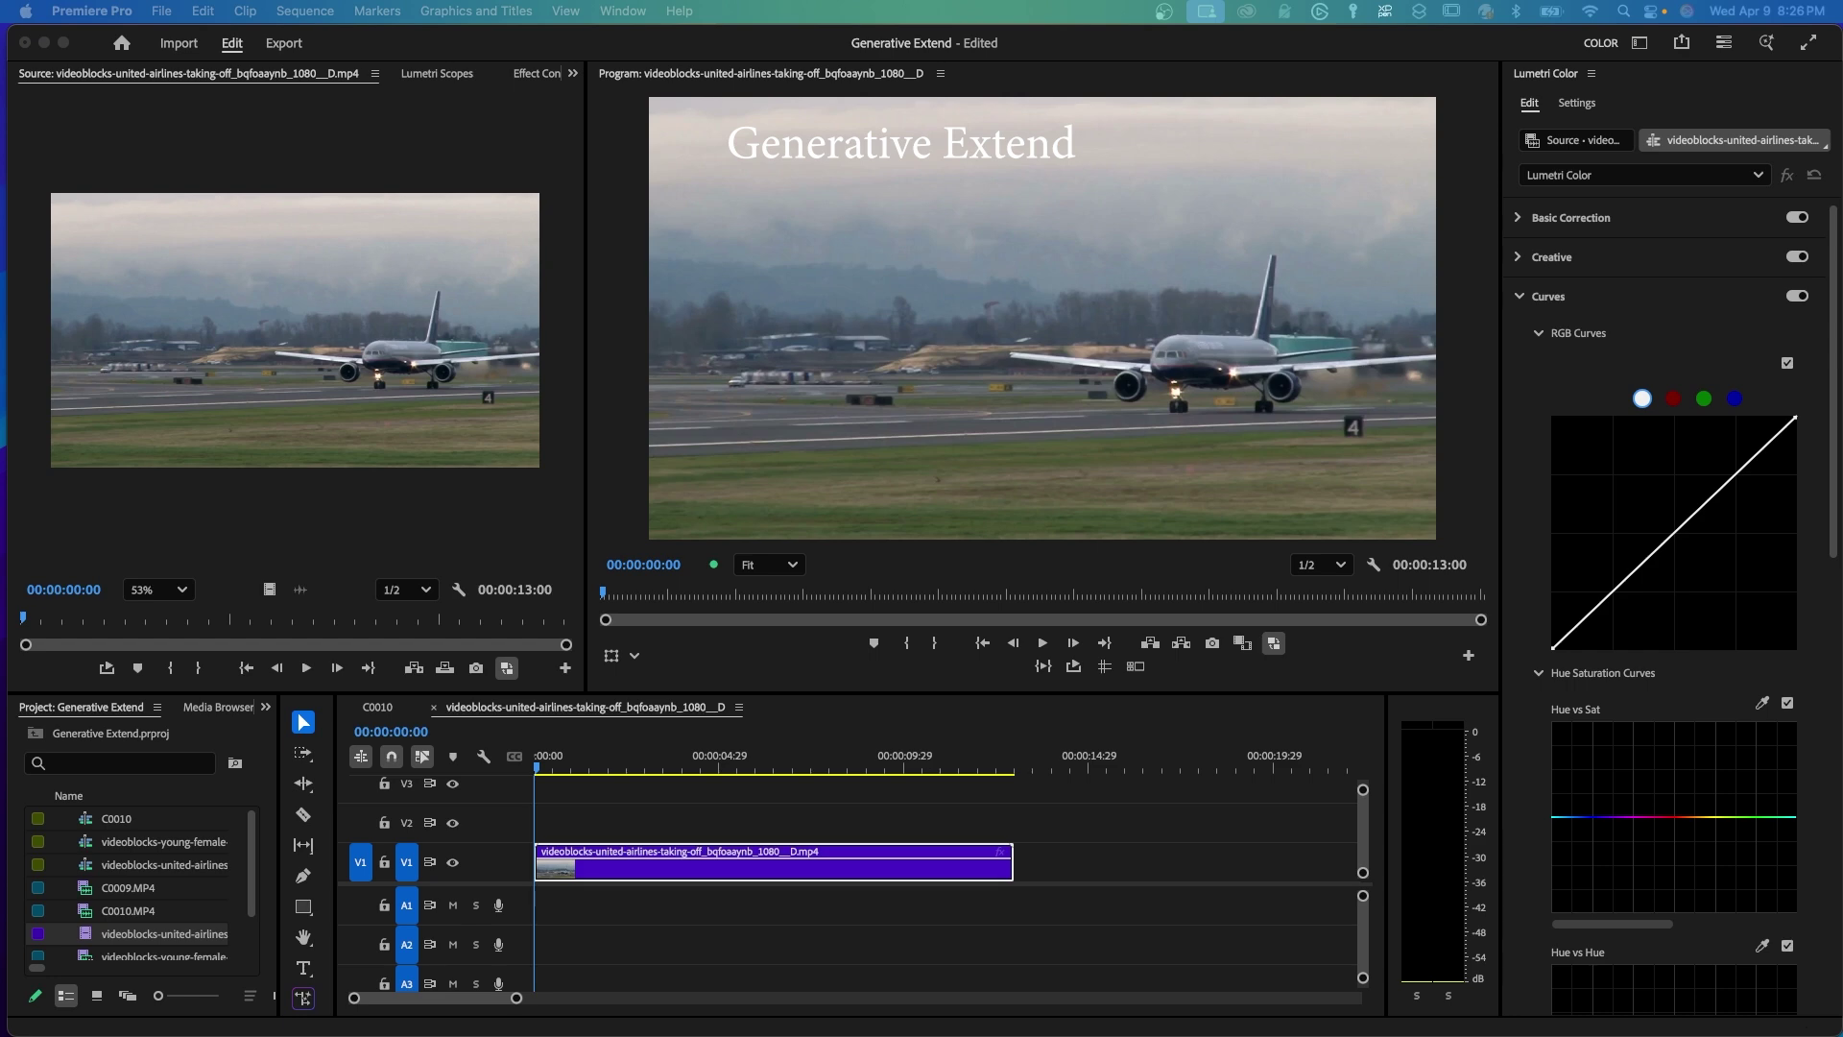
Step: Play the airplane takeoff clip and trim its end so the sequence ends at 00:00:06:15
click(740, 877)
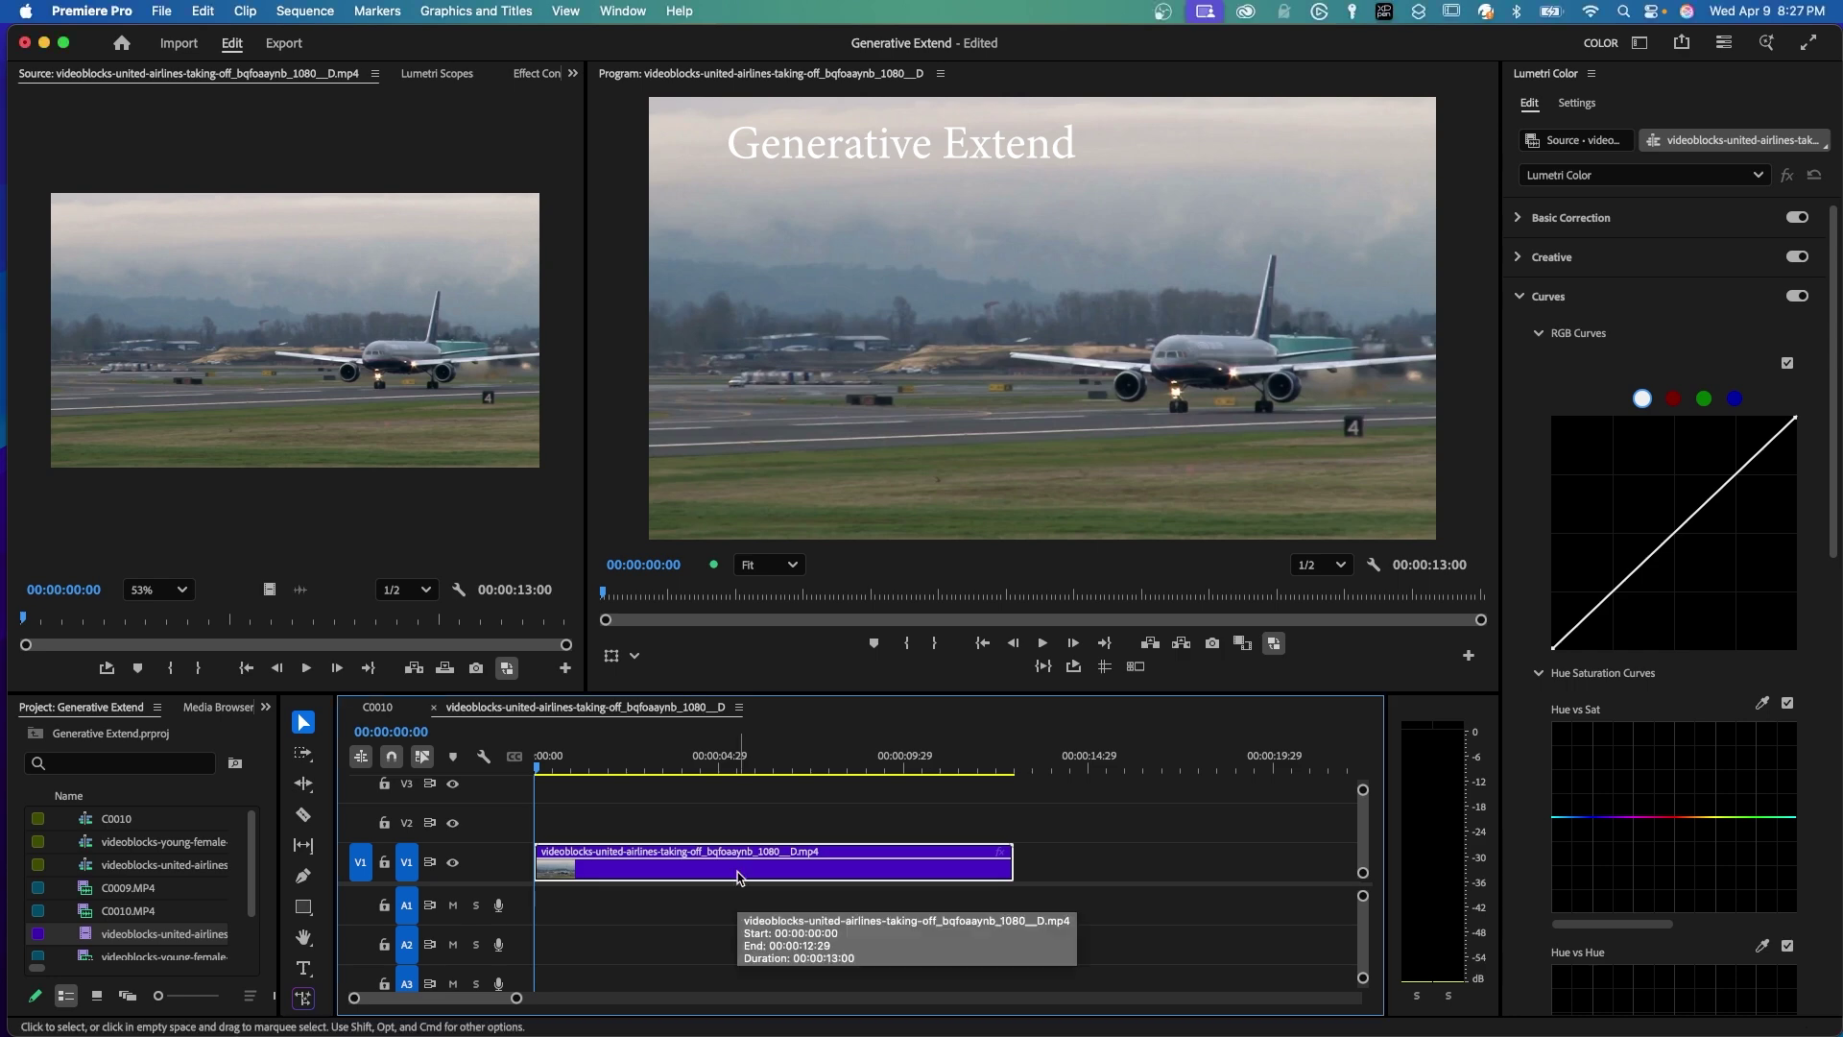
key(space)
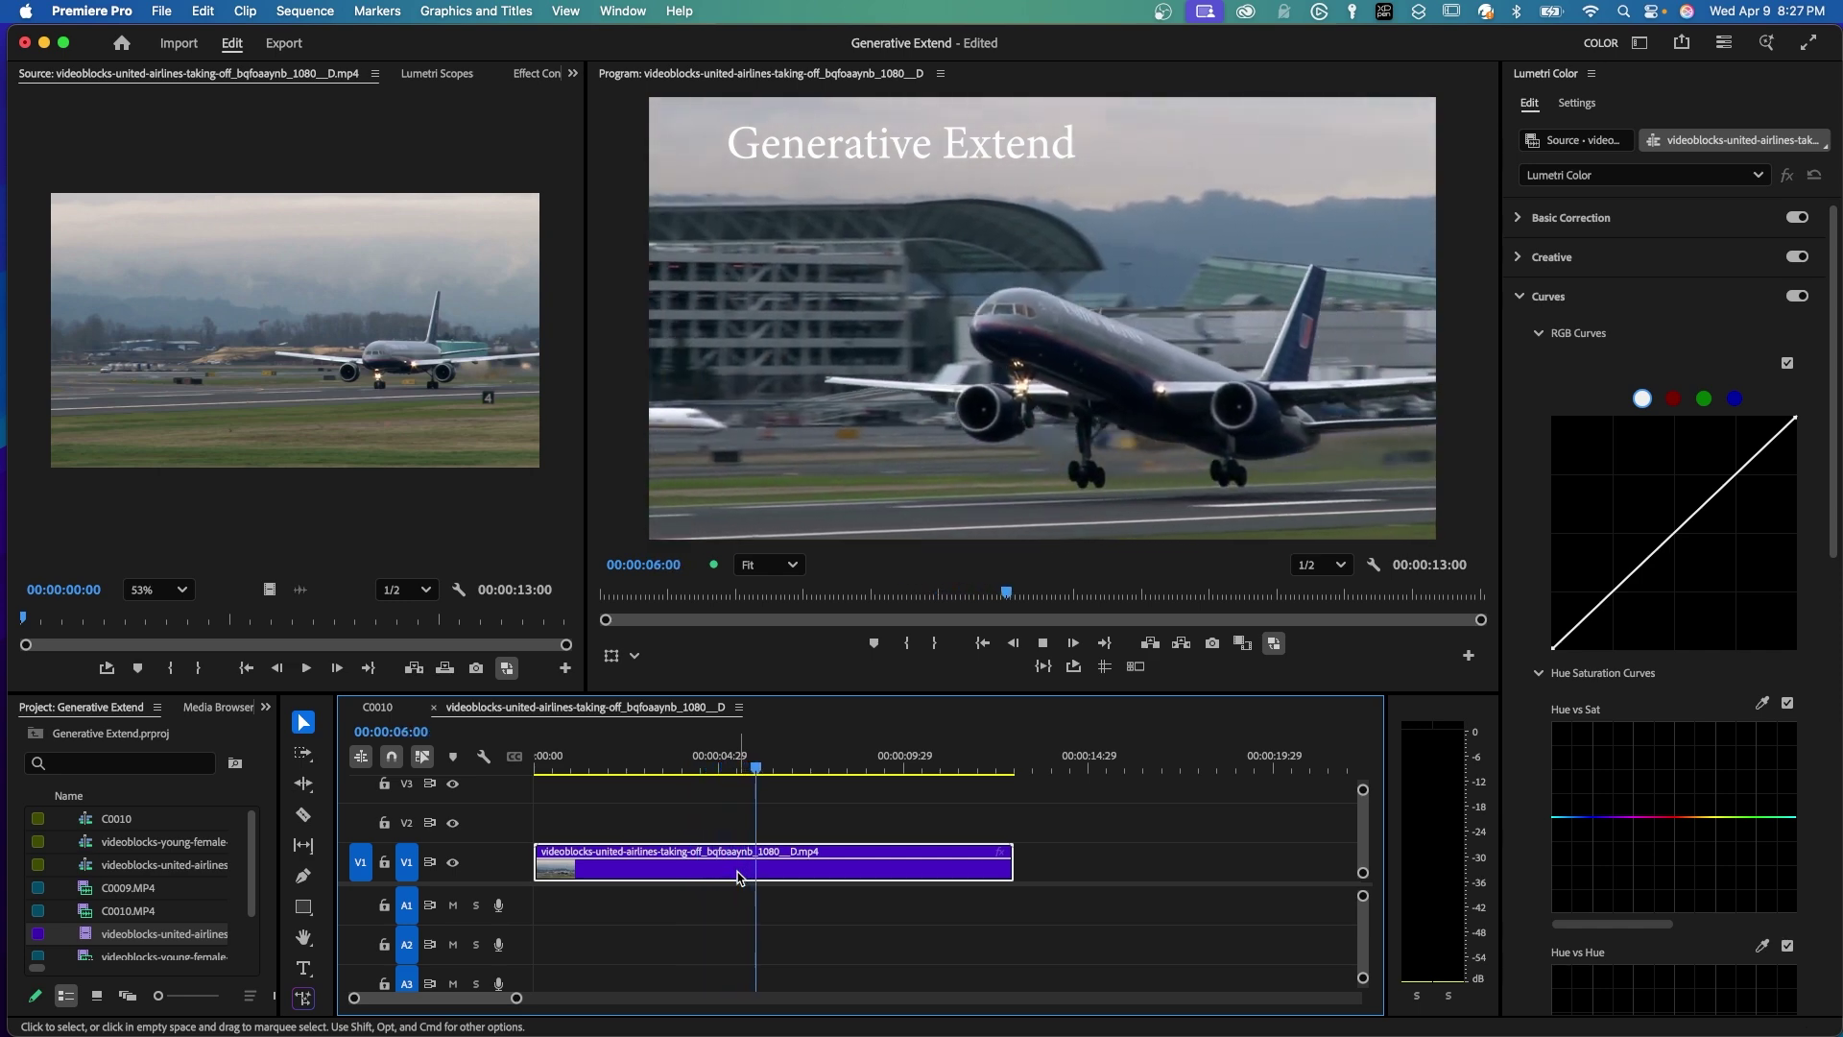
drag(754, 769, 736, 773)
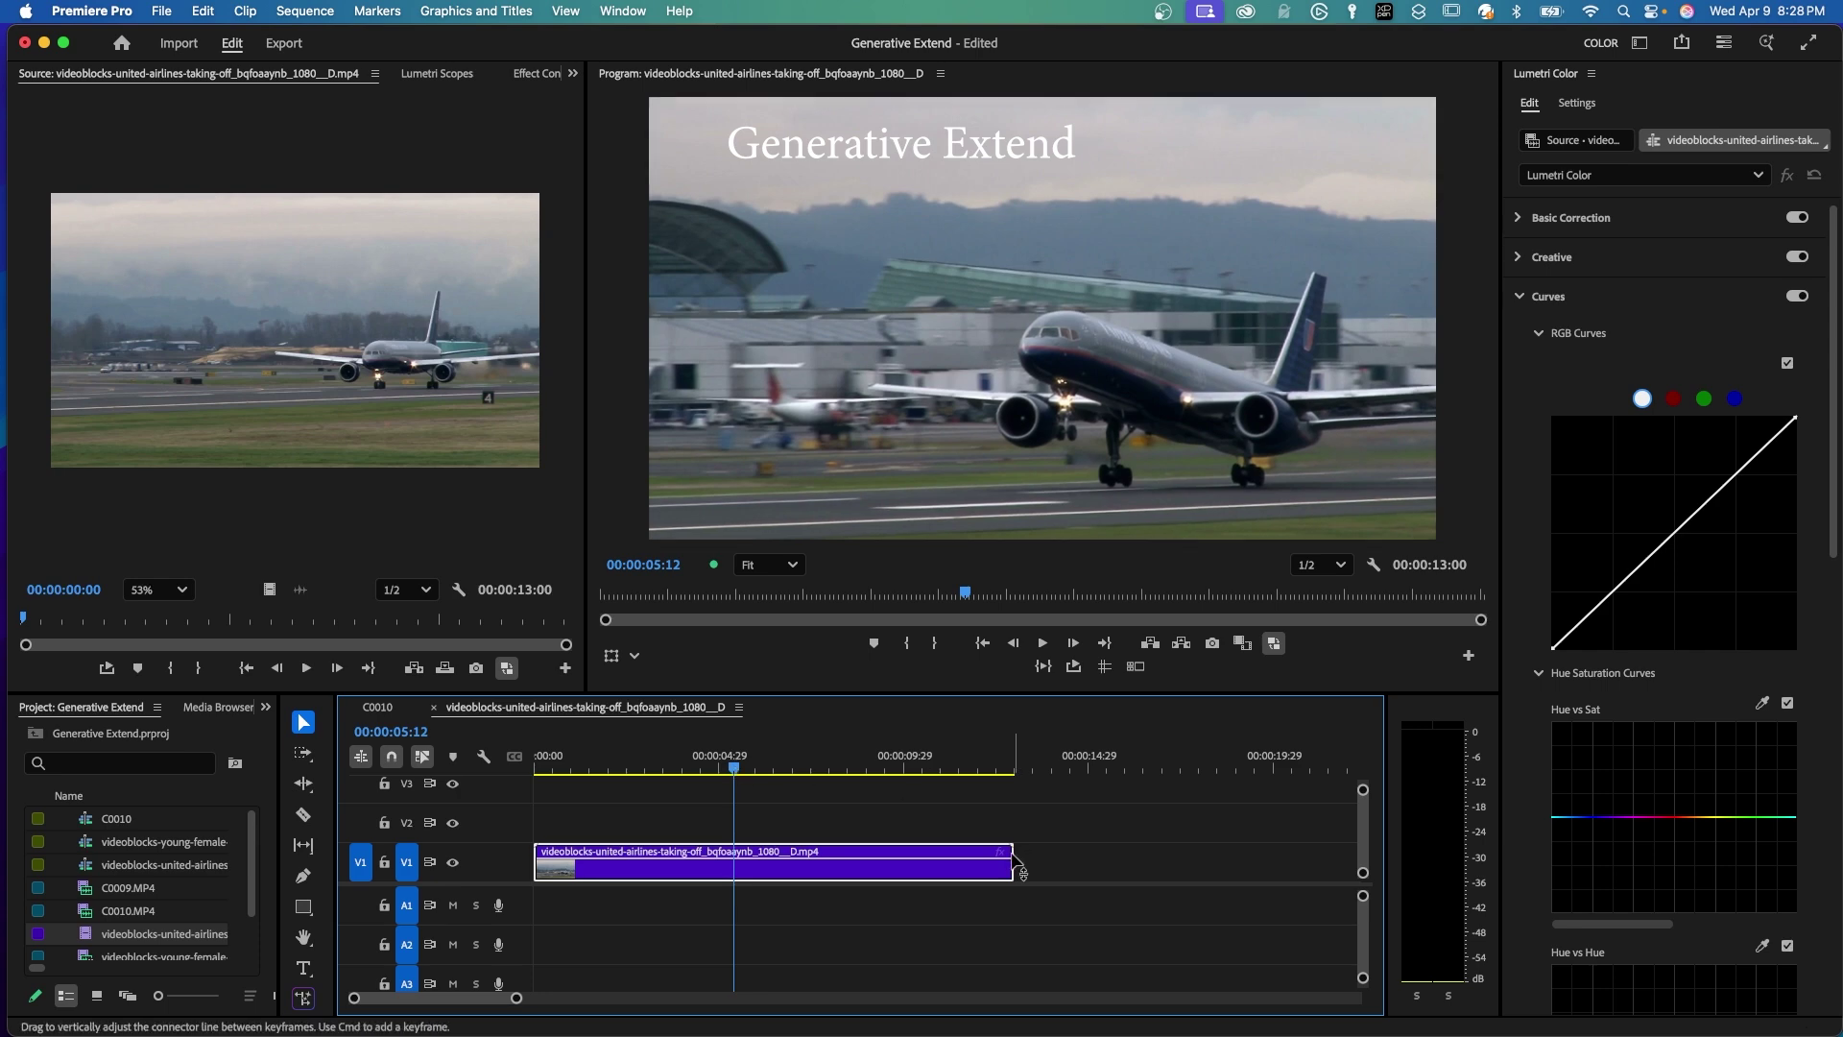
drag(1005, 868, 737, 855)
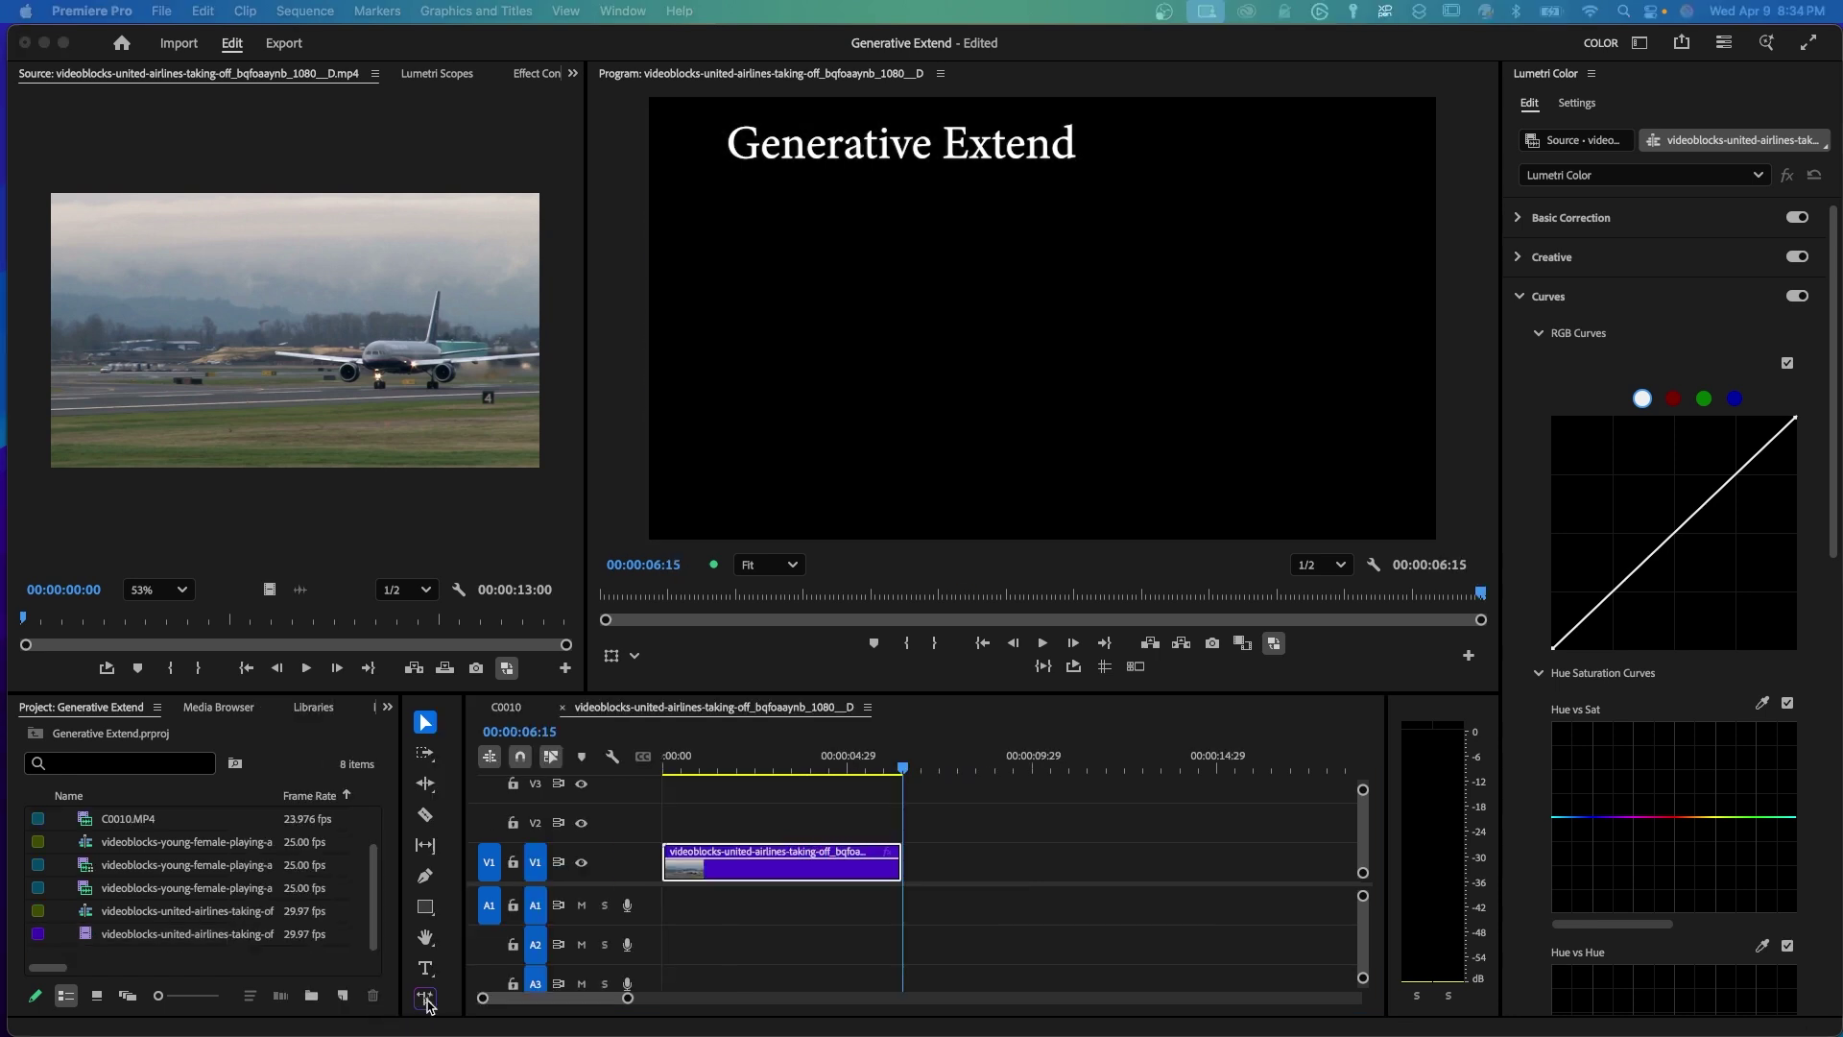
Step: Generative Extend the airplane clip by about two seconds and follow the job in the Progress Dashboard
click(427, 1001)
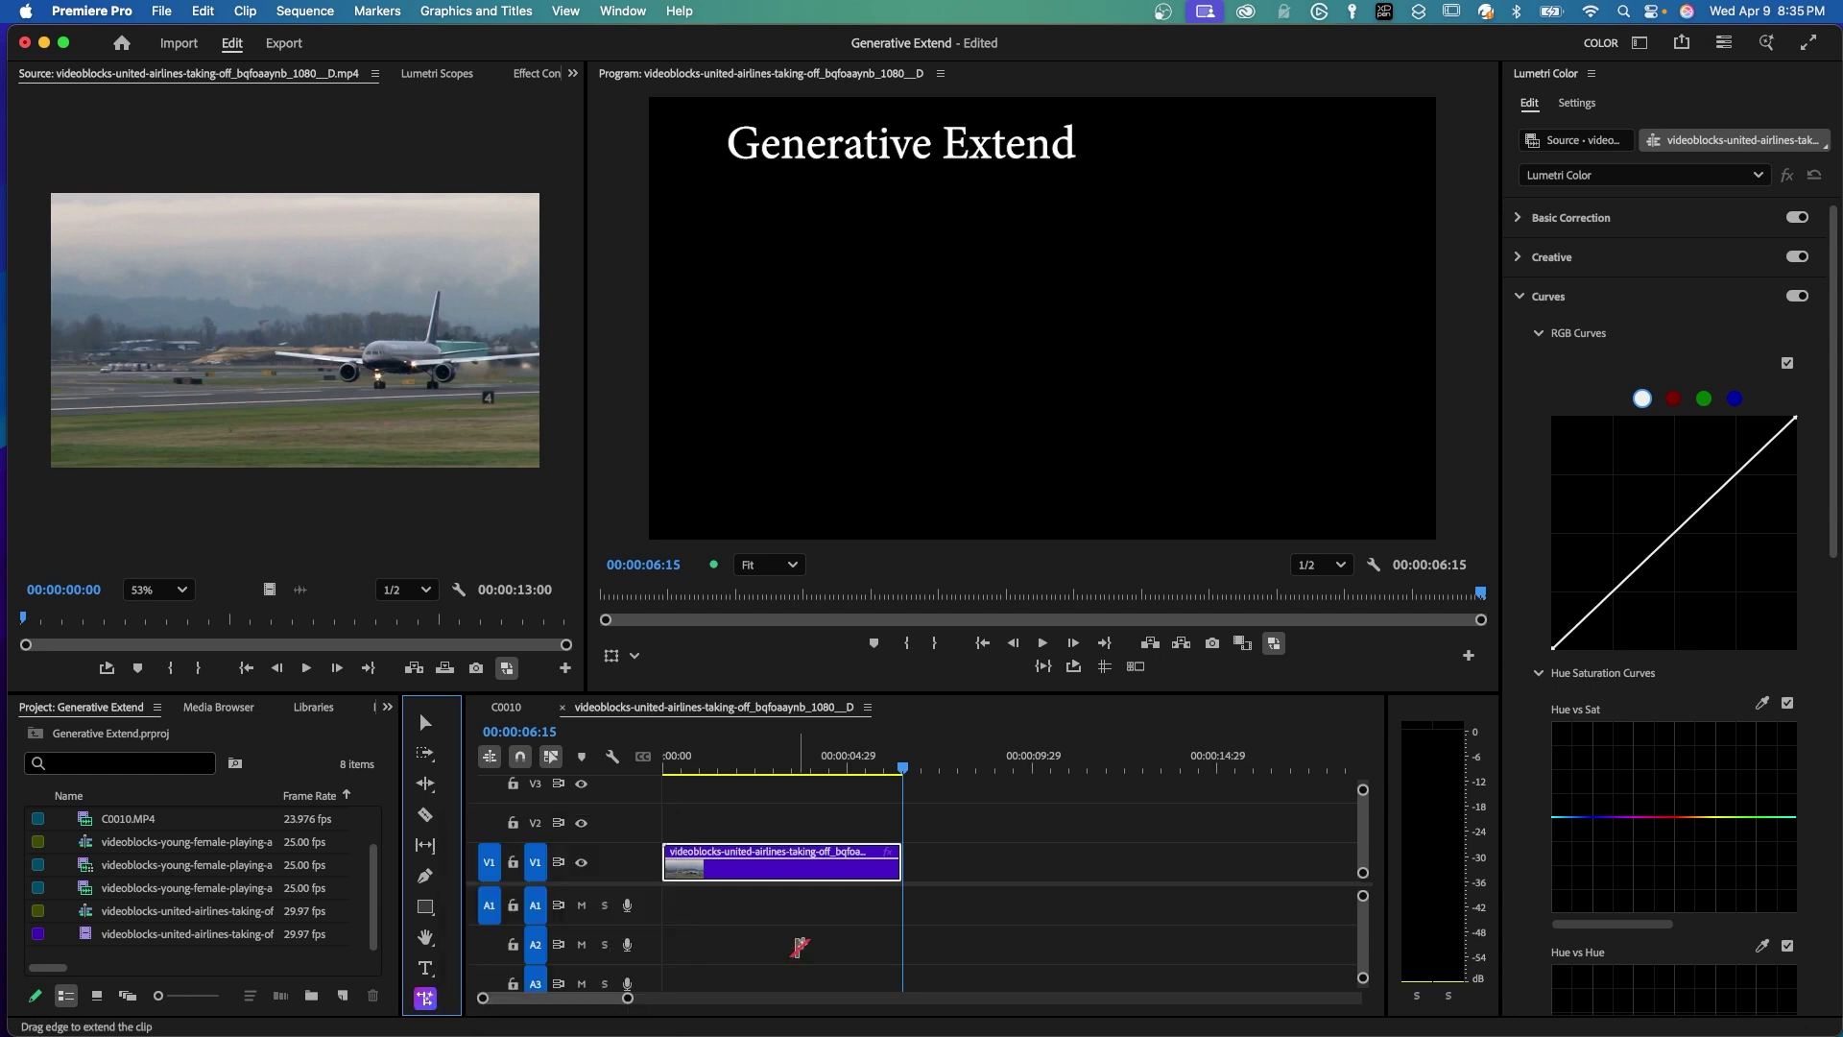
drag(902, 861, 985, 862)
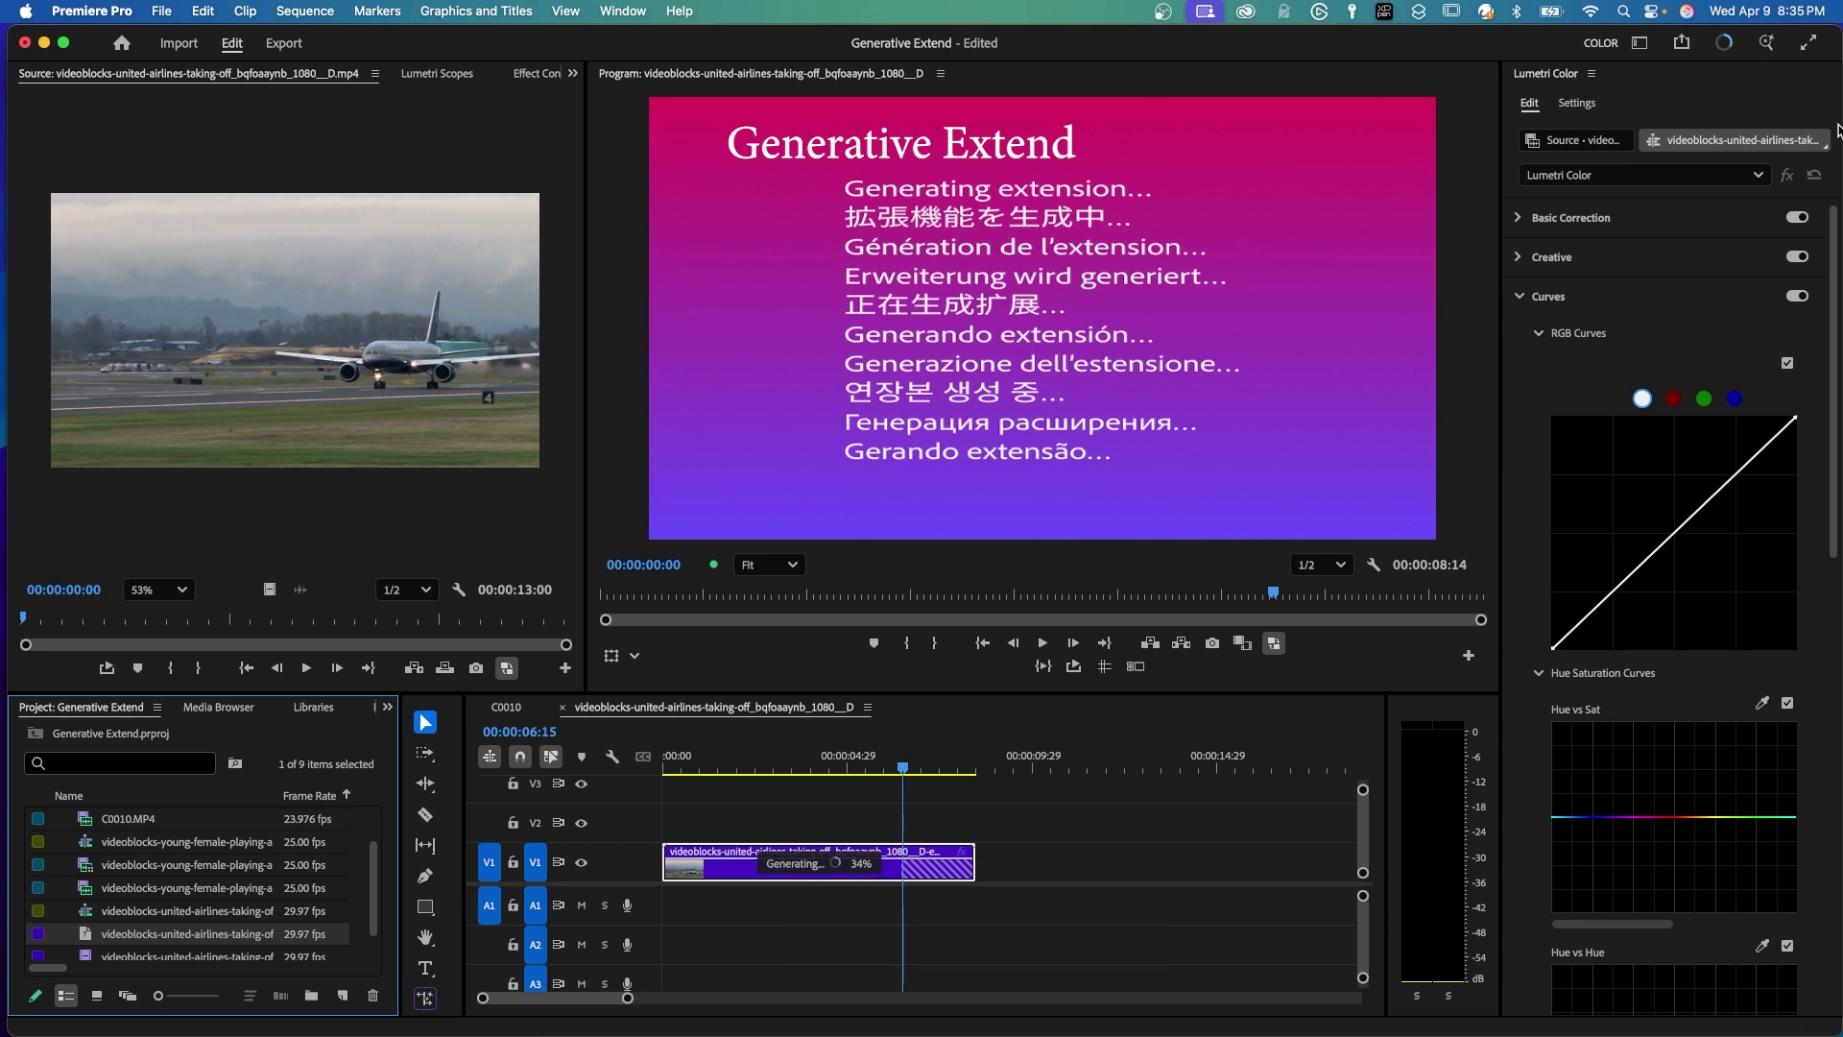
click(1725, 44)
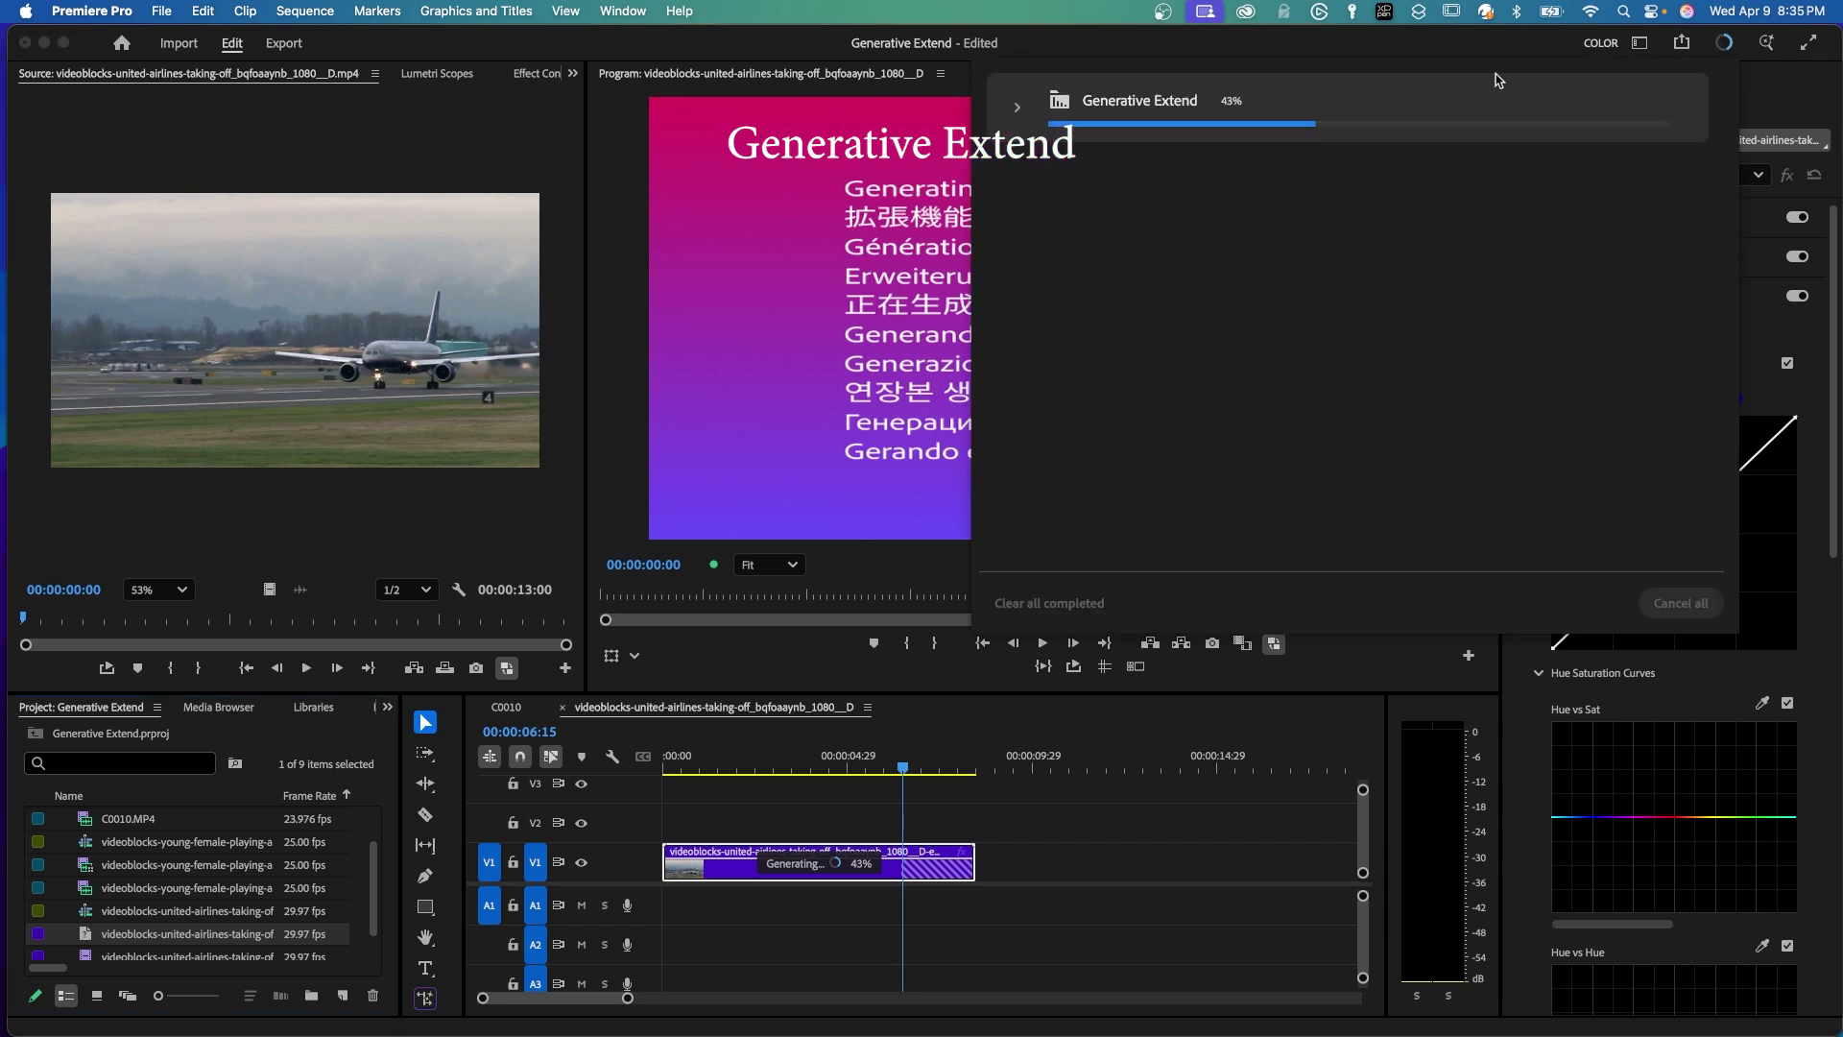
click(1014, 110)
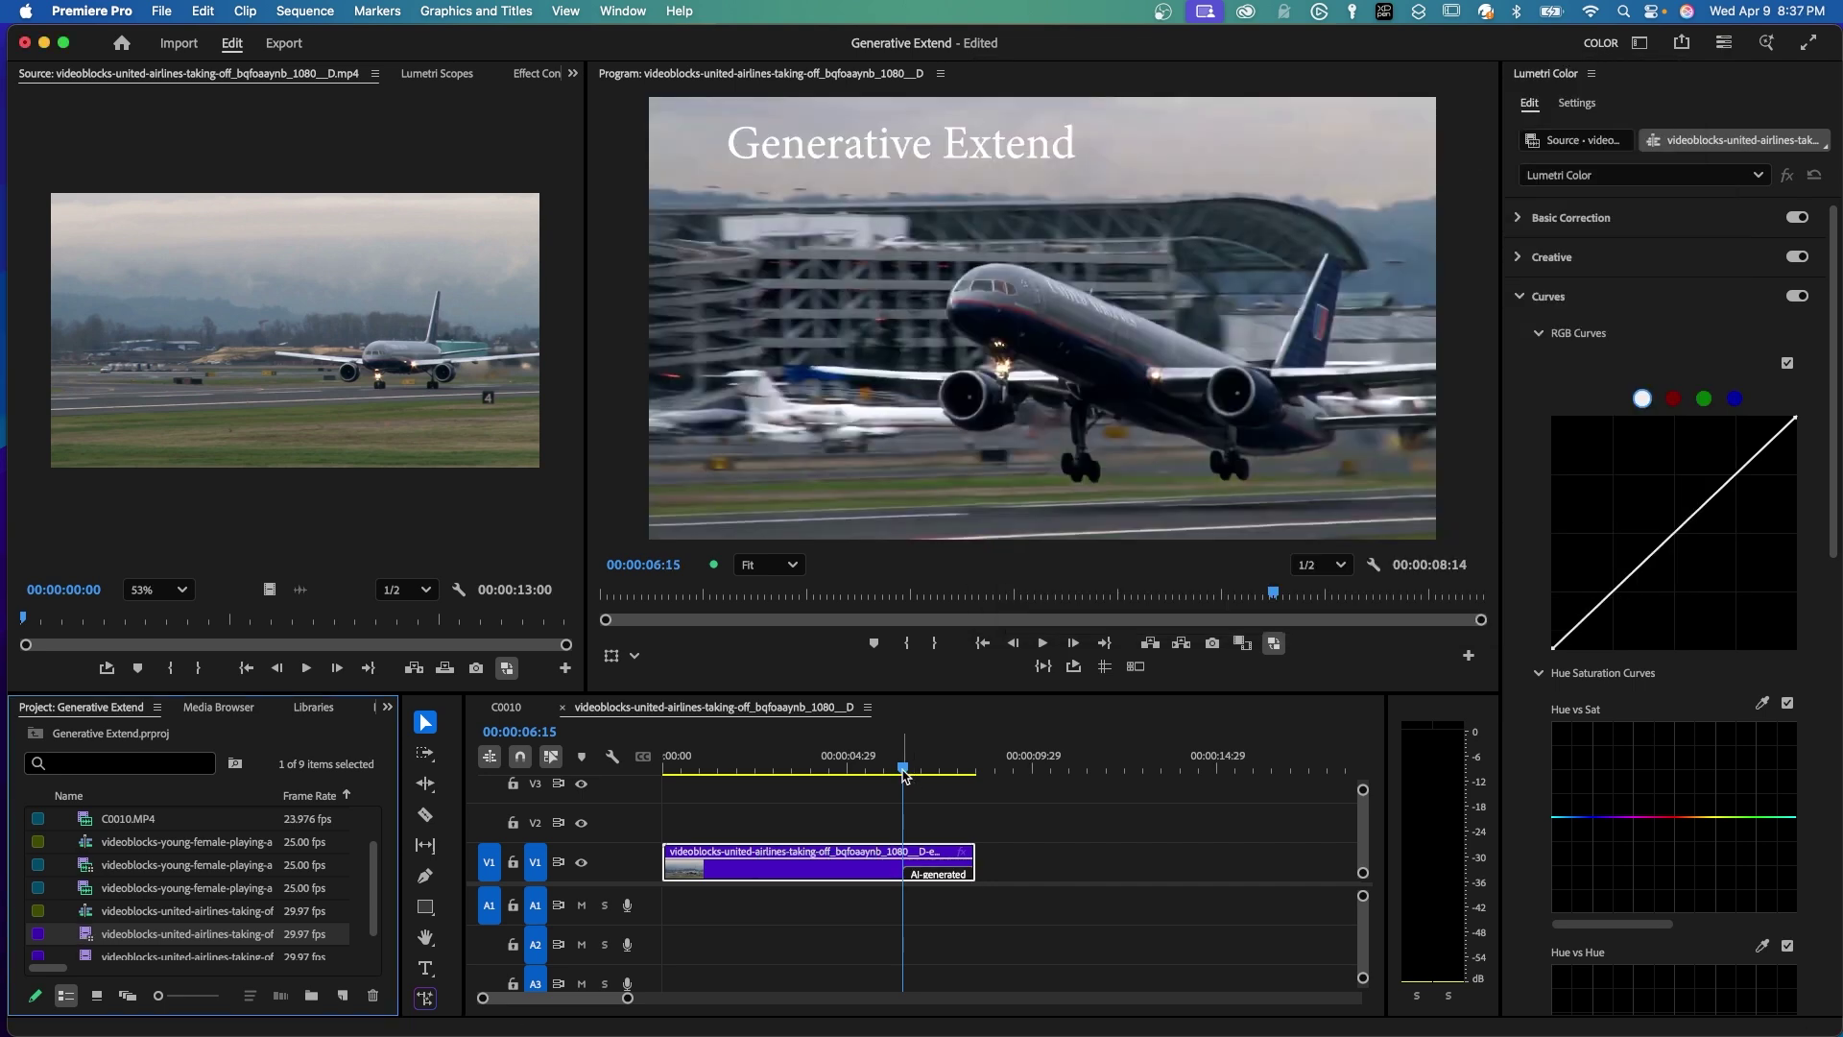
Step: Play back the extended airplane clip, then select the beach sequence in the Project panel
click(656, 765)
key(space)
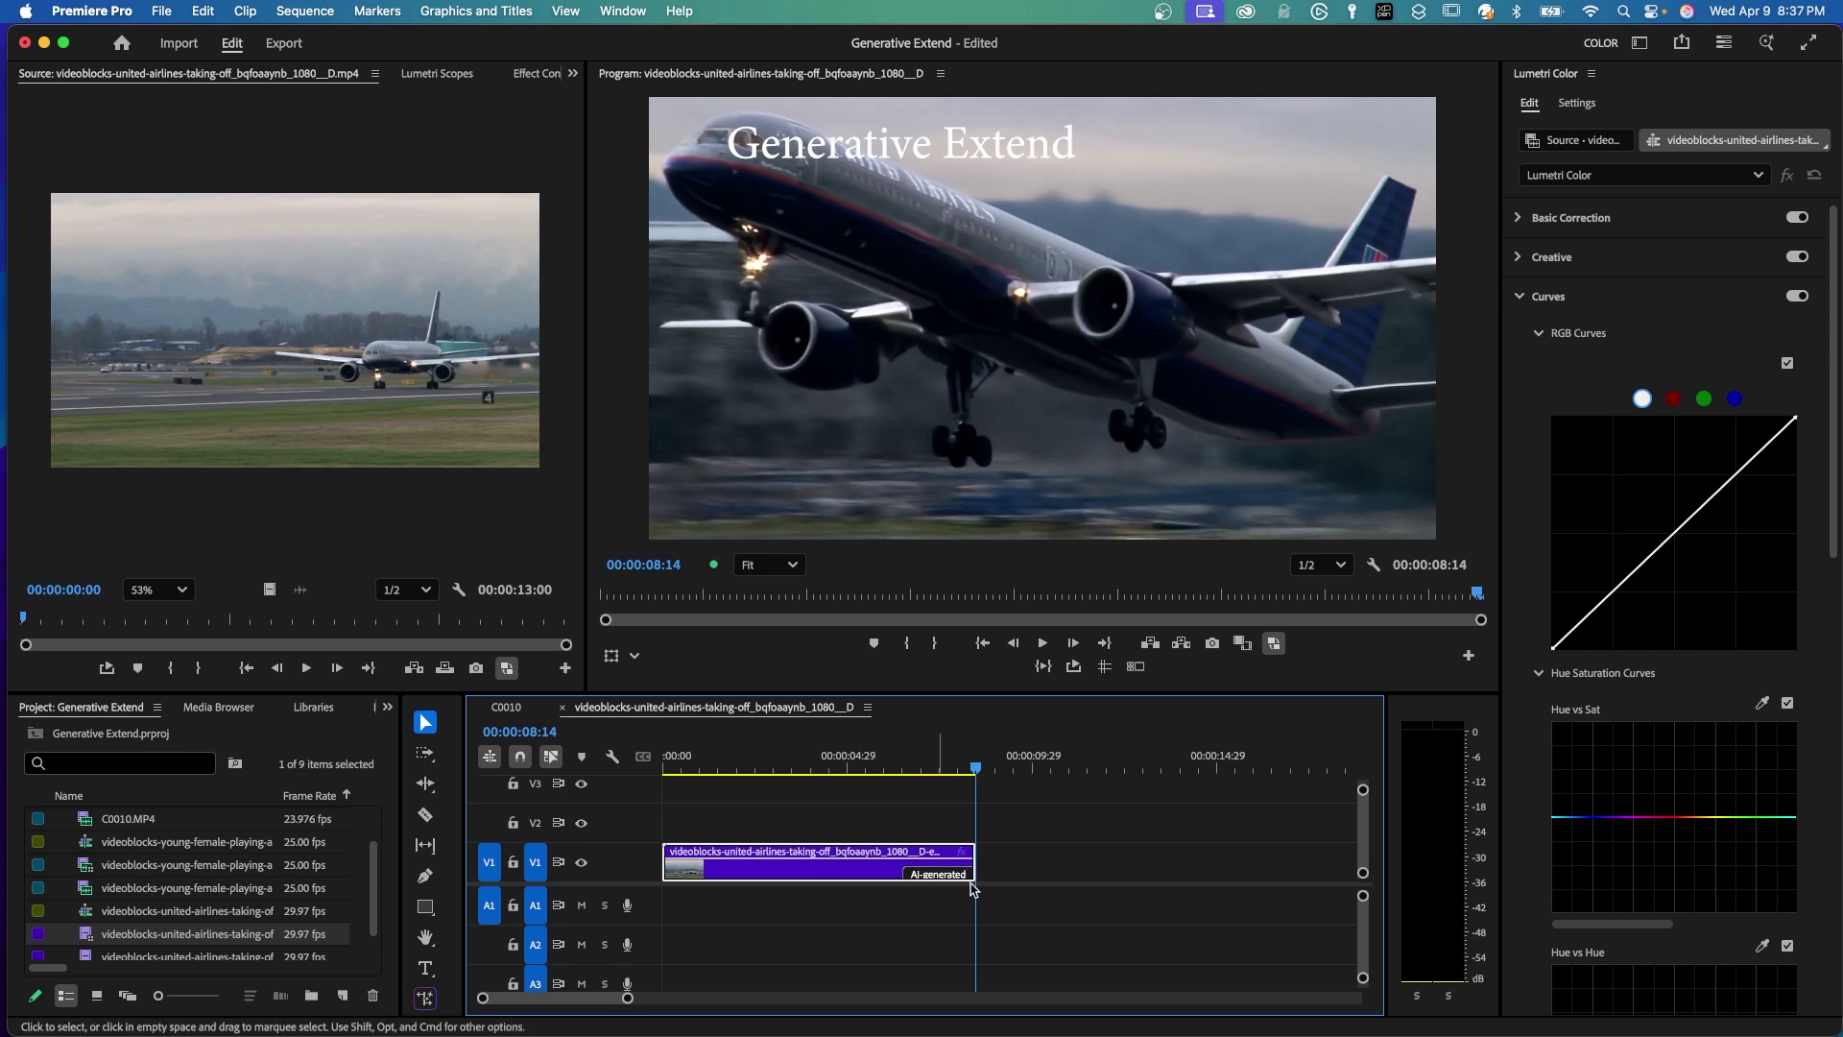
click(137, 936)
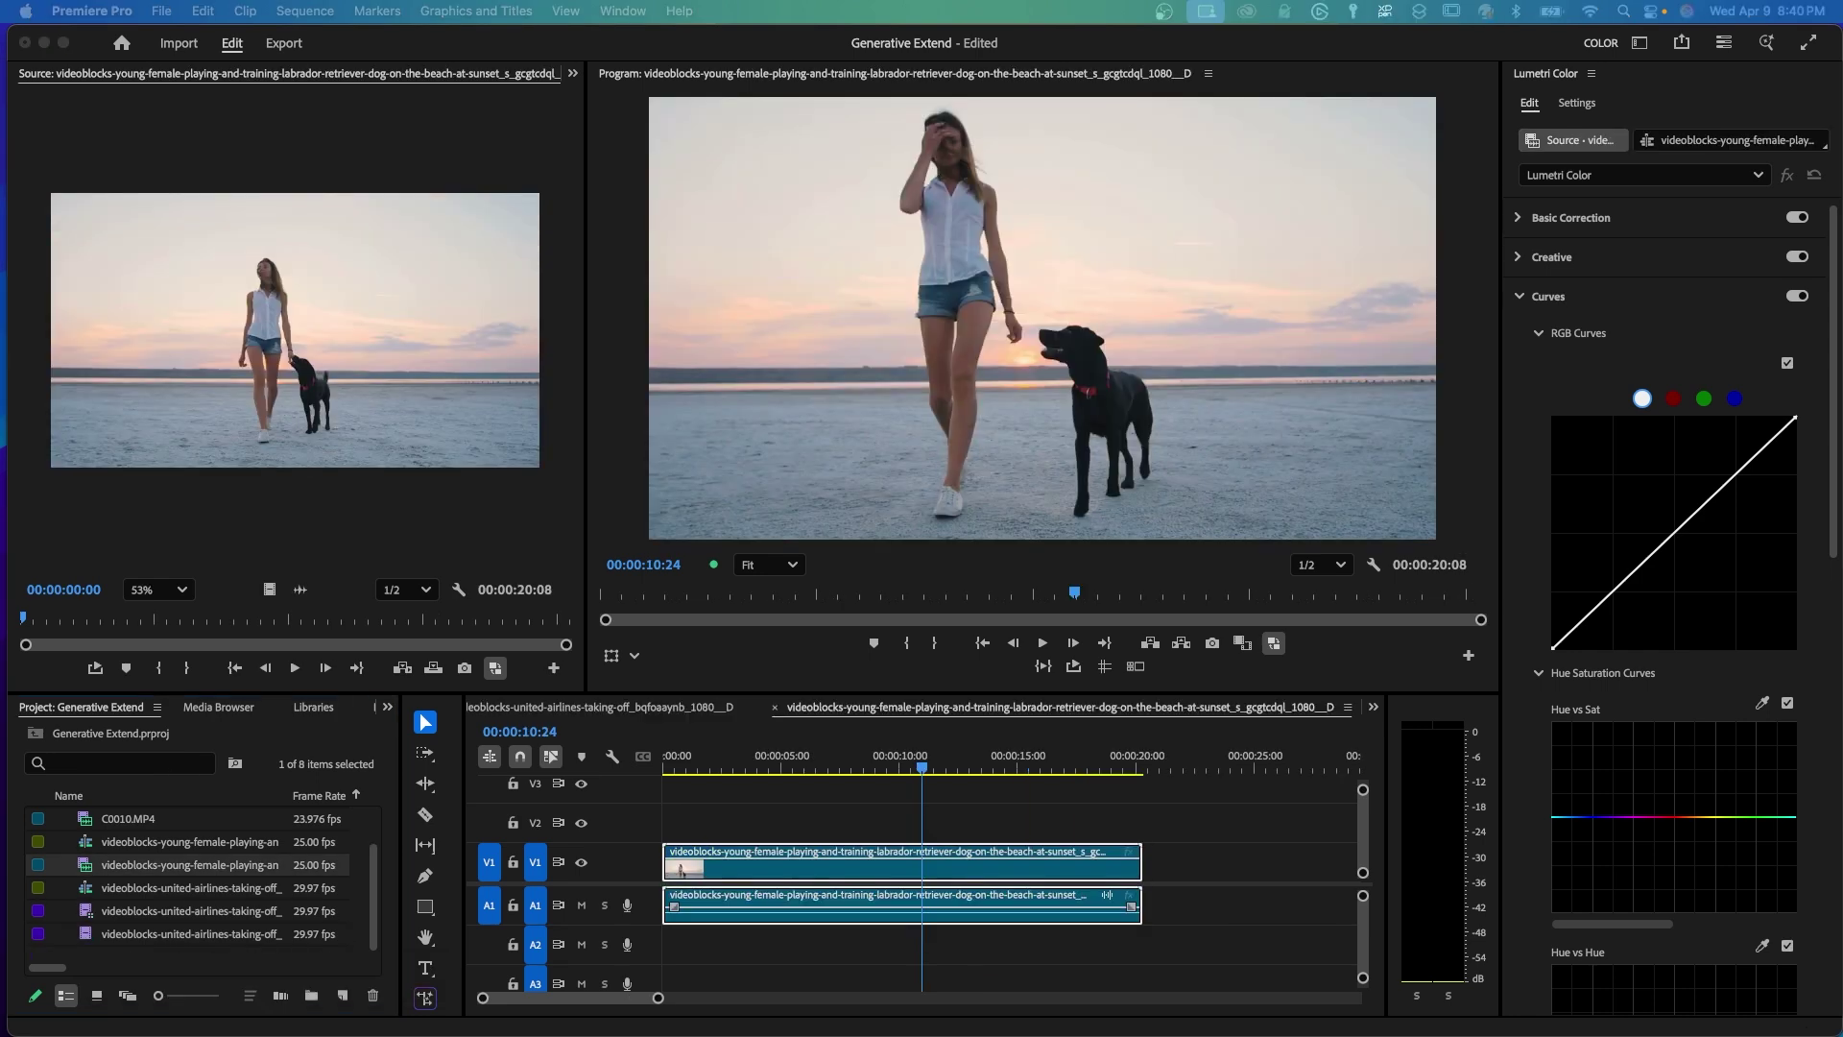
Step: Preview the beach clip in the Source monitor and trim its end to 00:00:10:24
click(295, 668)
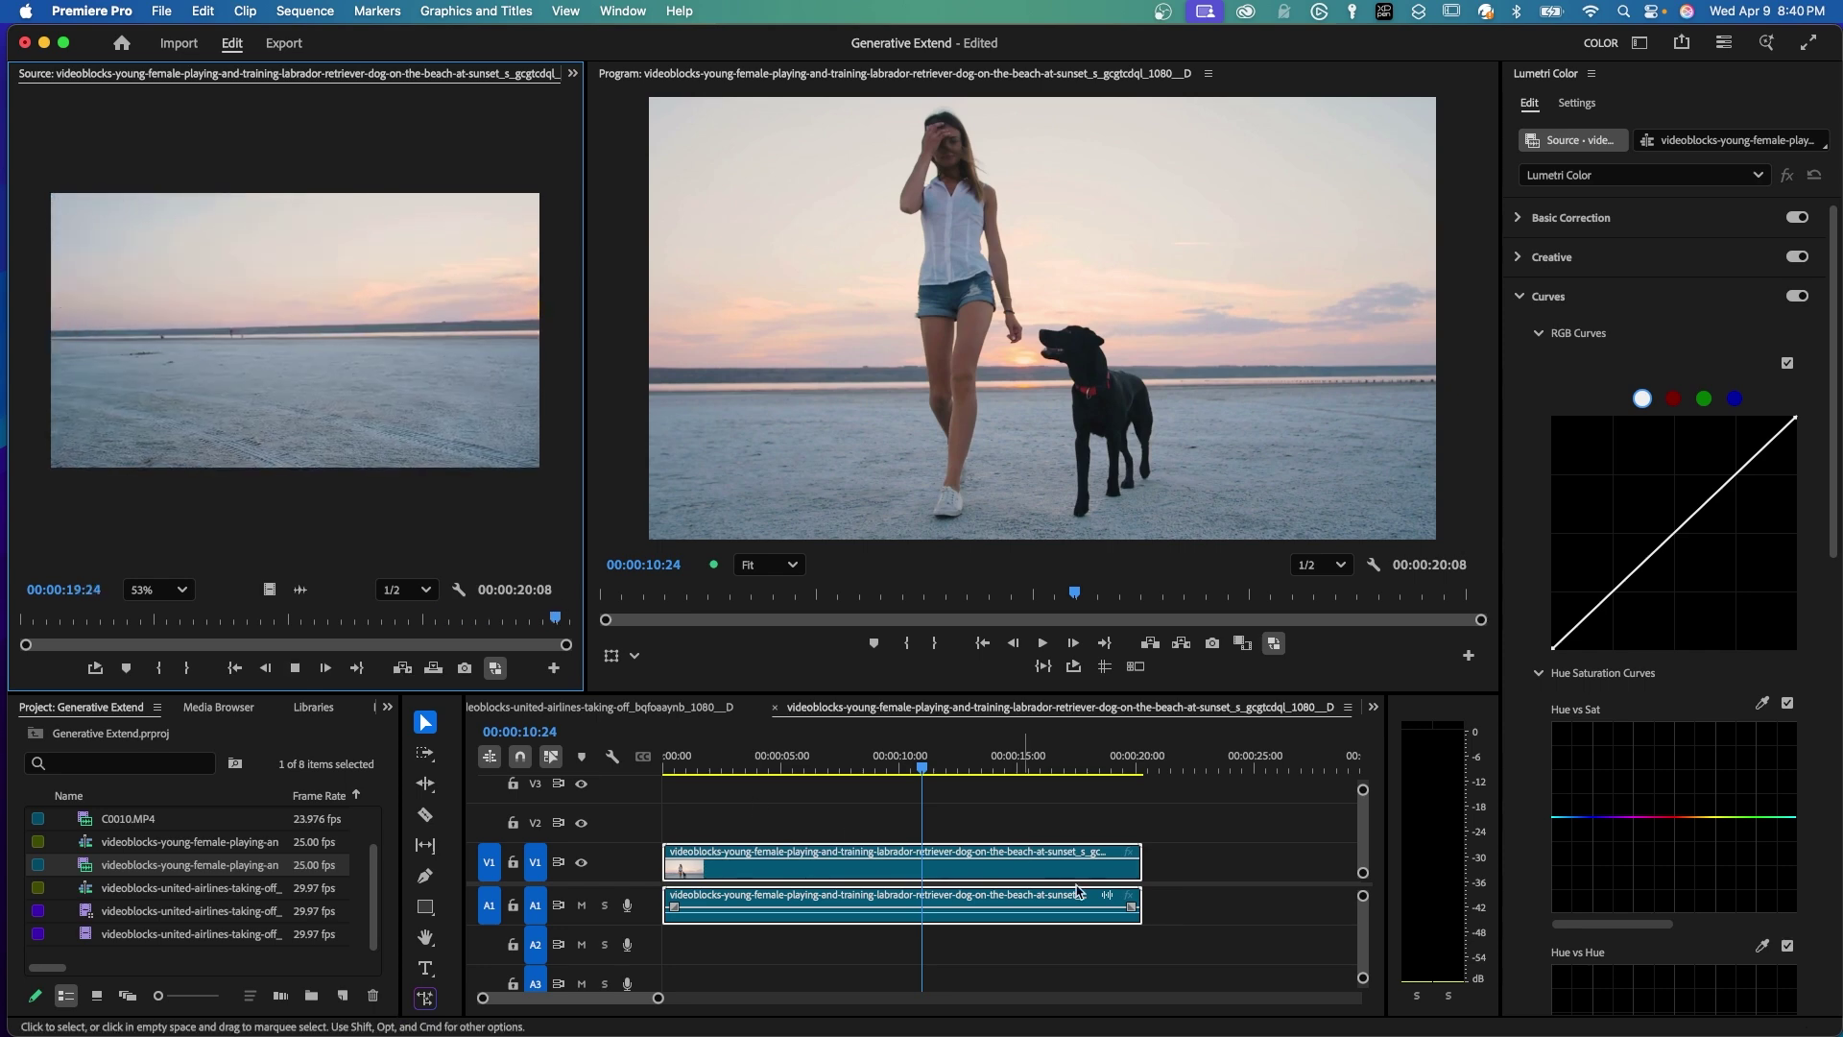
drag(1147, 865, 928, 858)
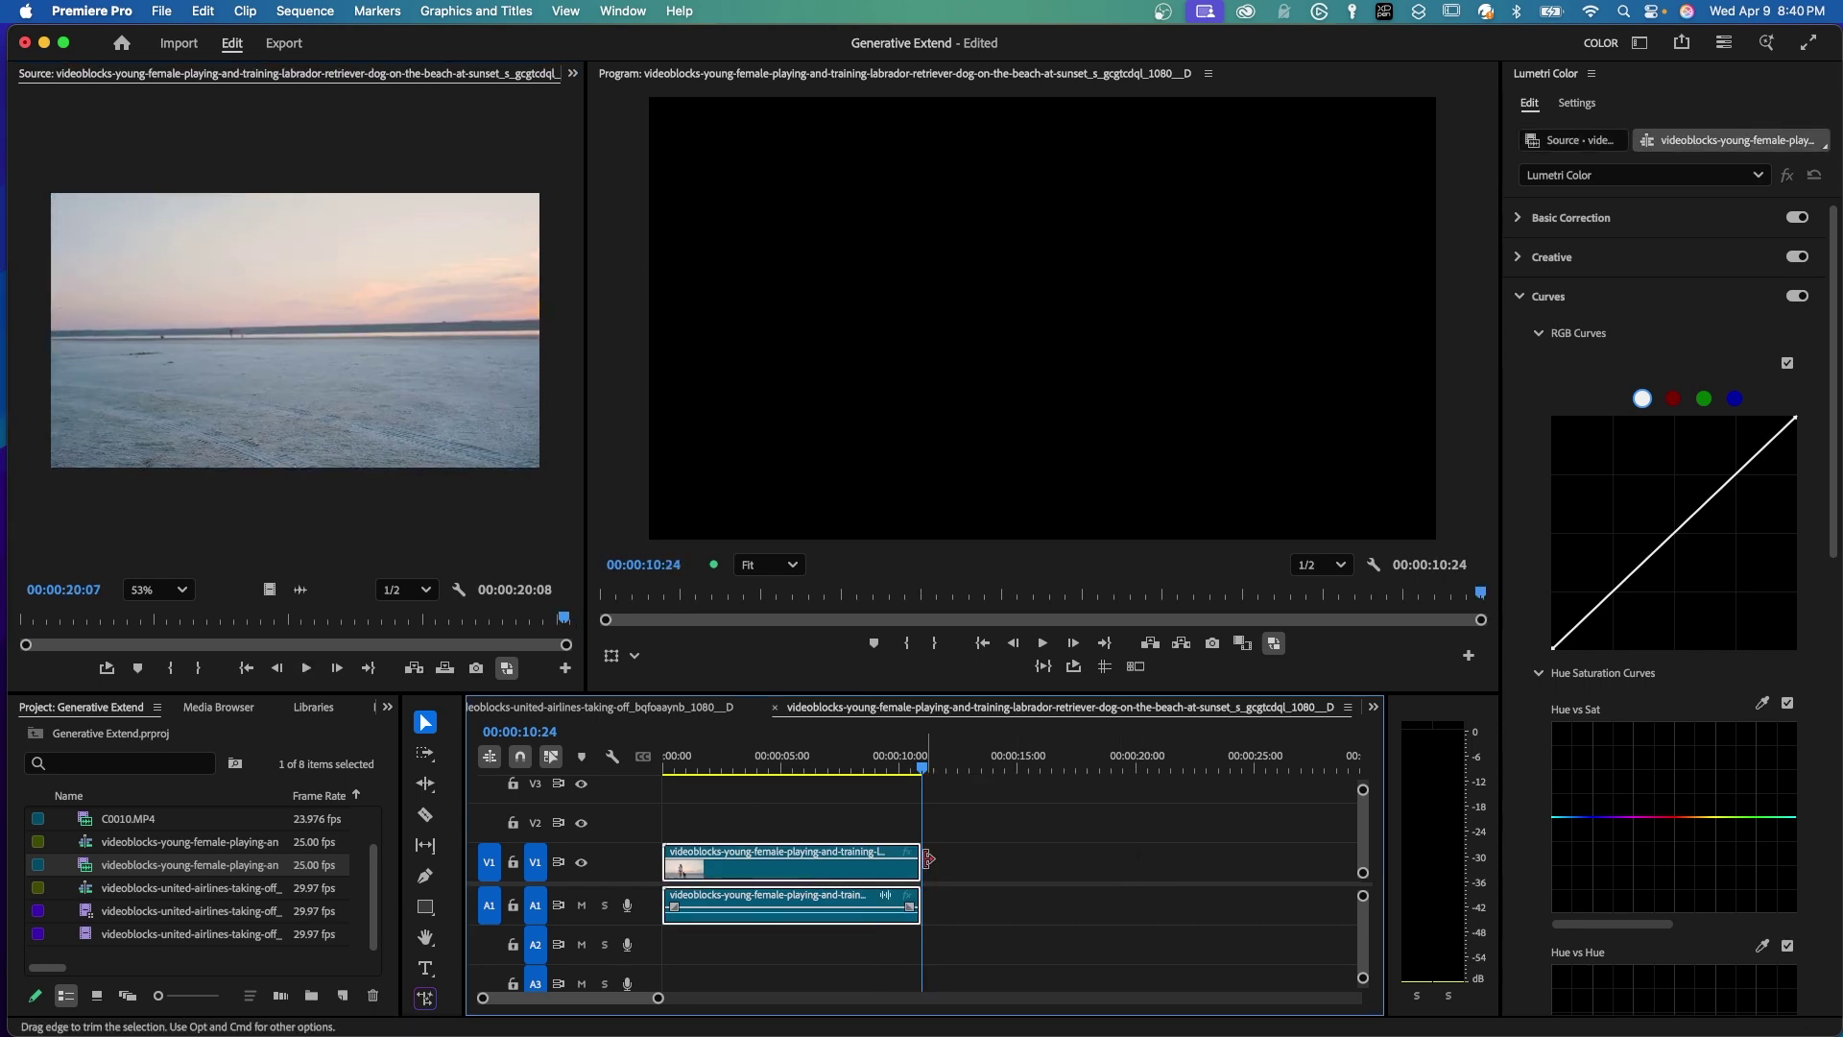
Step: Generative Extend the beach clip's end to 00:00:12:24 and check the Progress Dashboard
click(425, 1000)
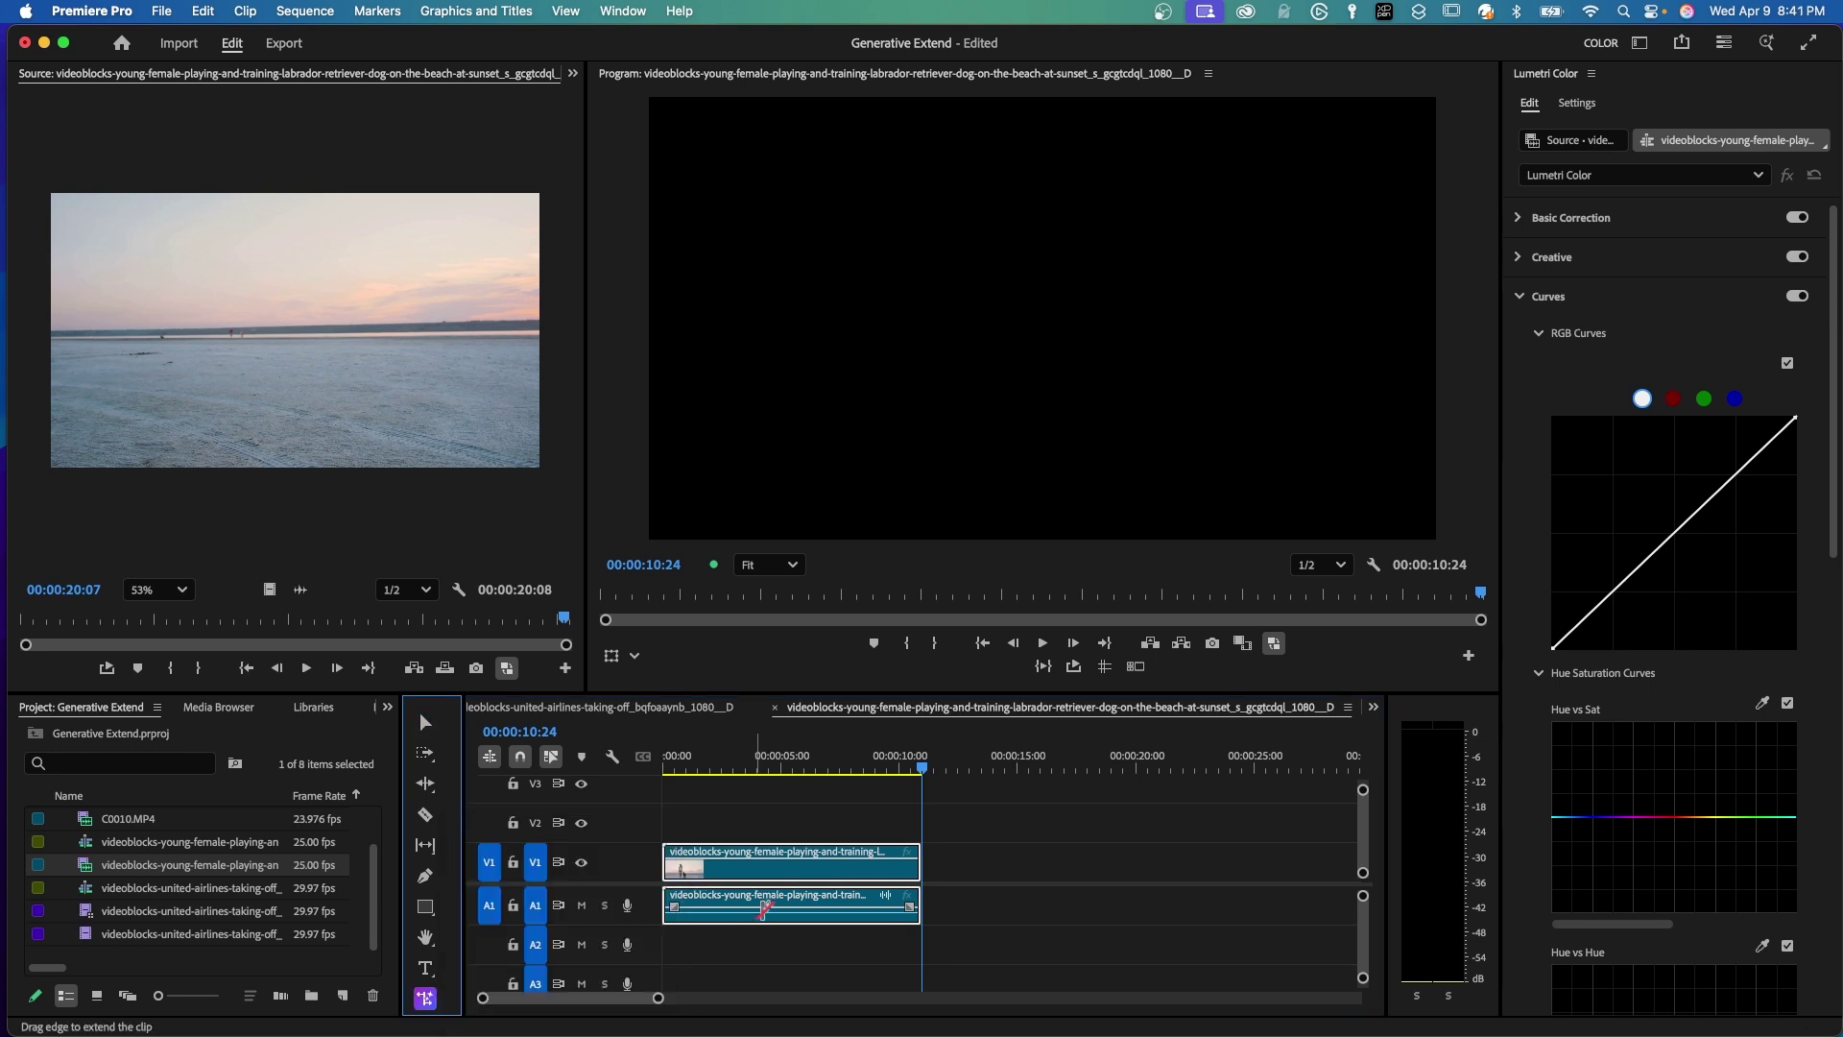
drag(923, 871, 965, 871)
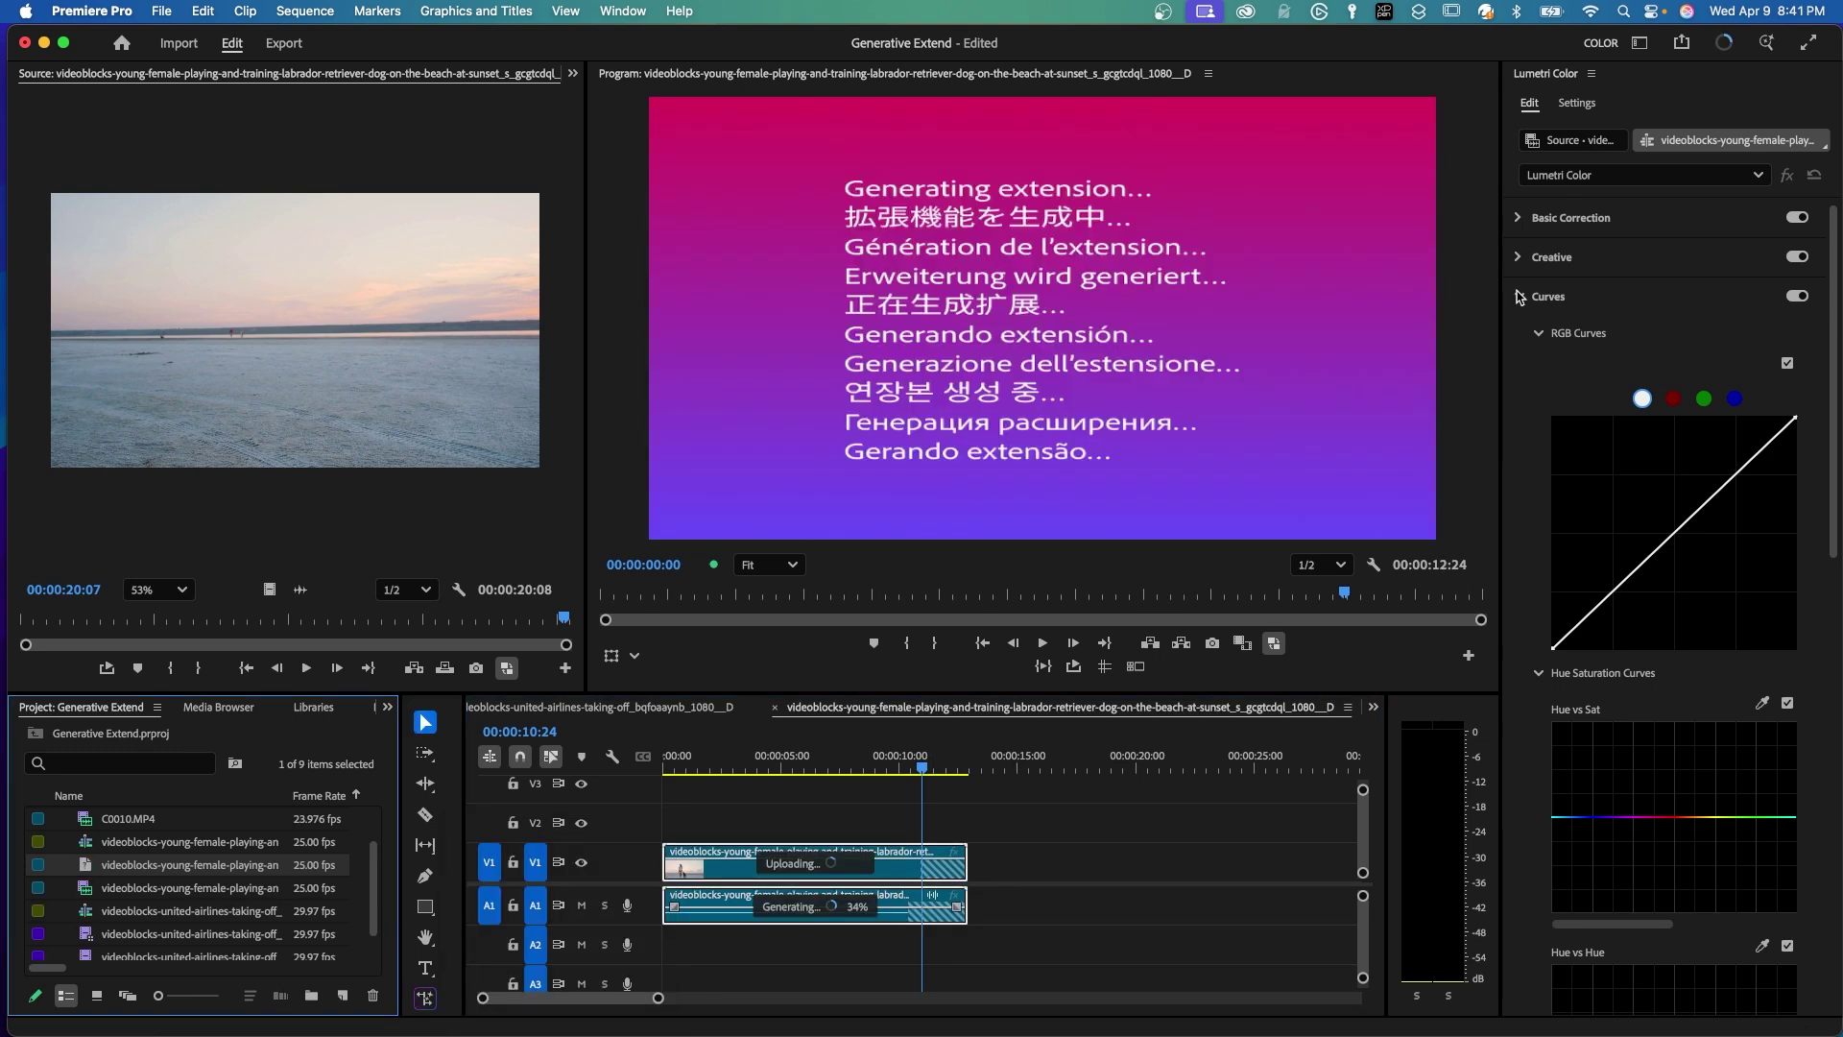
click(1725, 45)
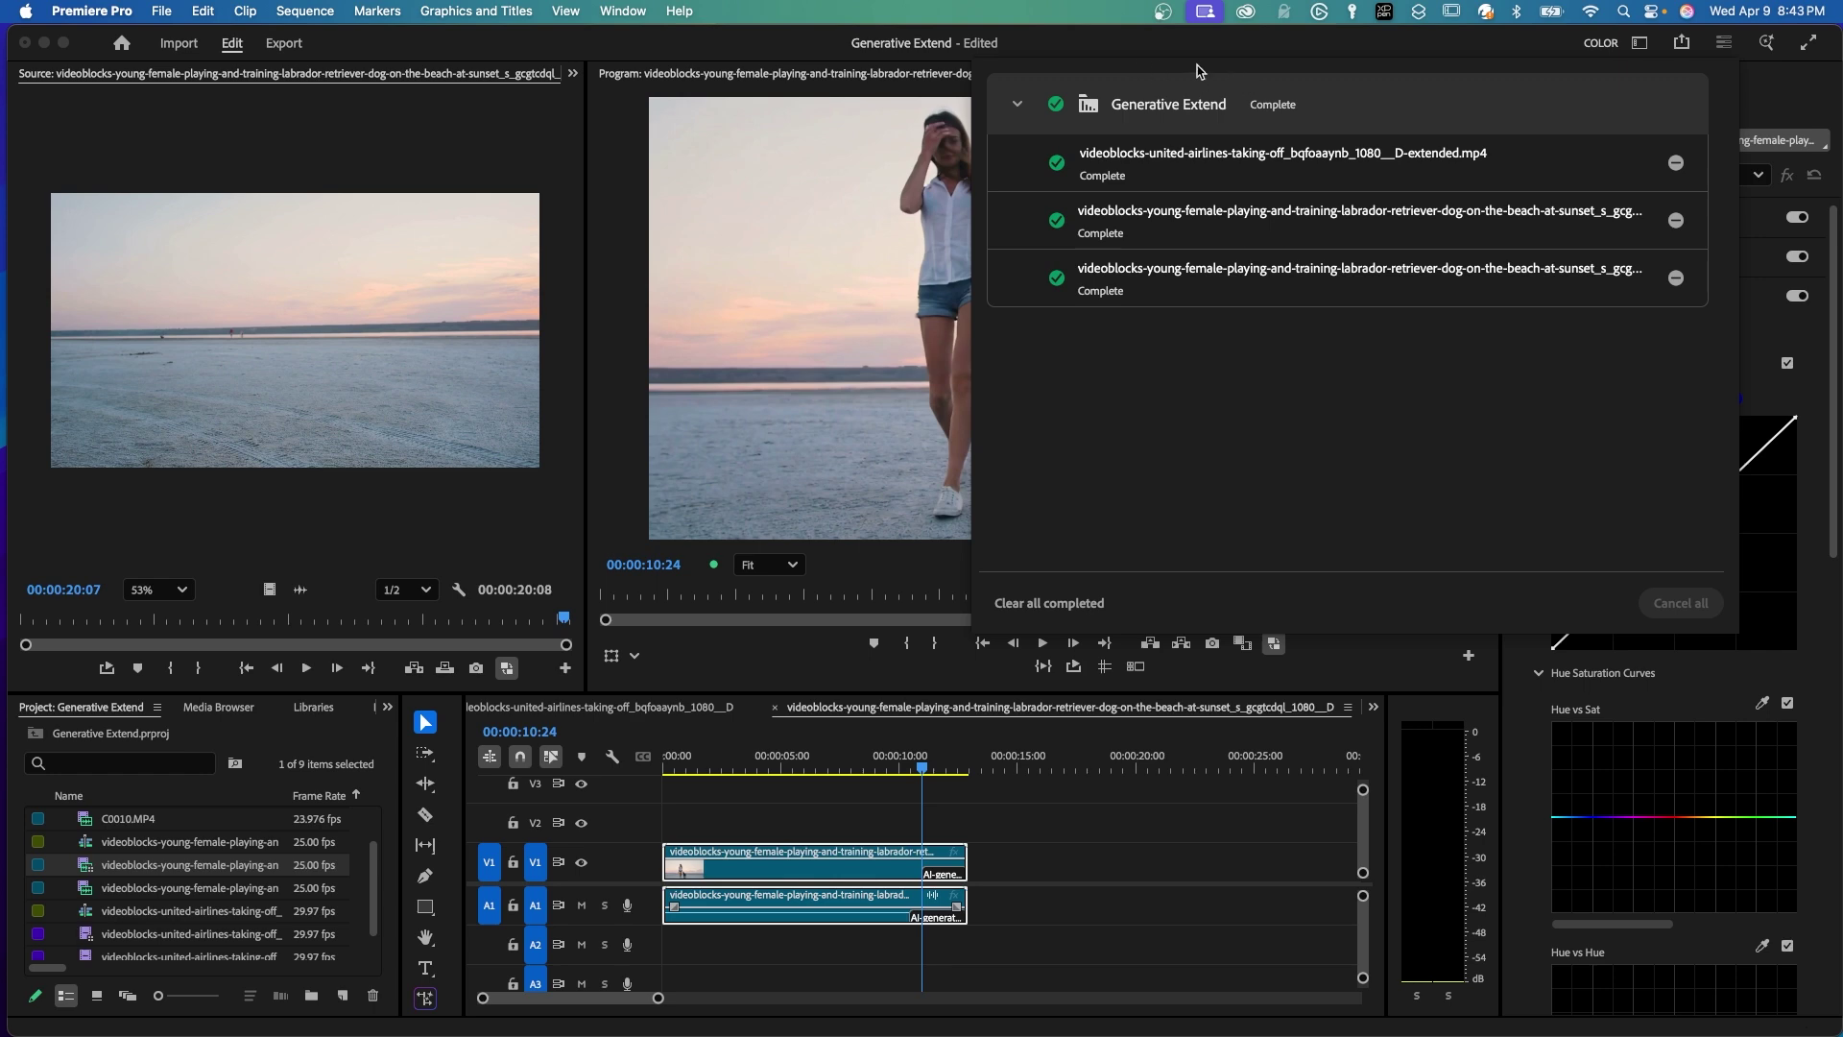
Step: Play the sequence from the start, then replay the generated tail from about nine seconds
click(912, 771)
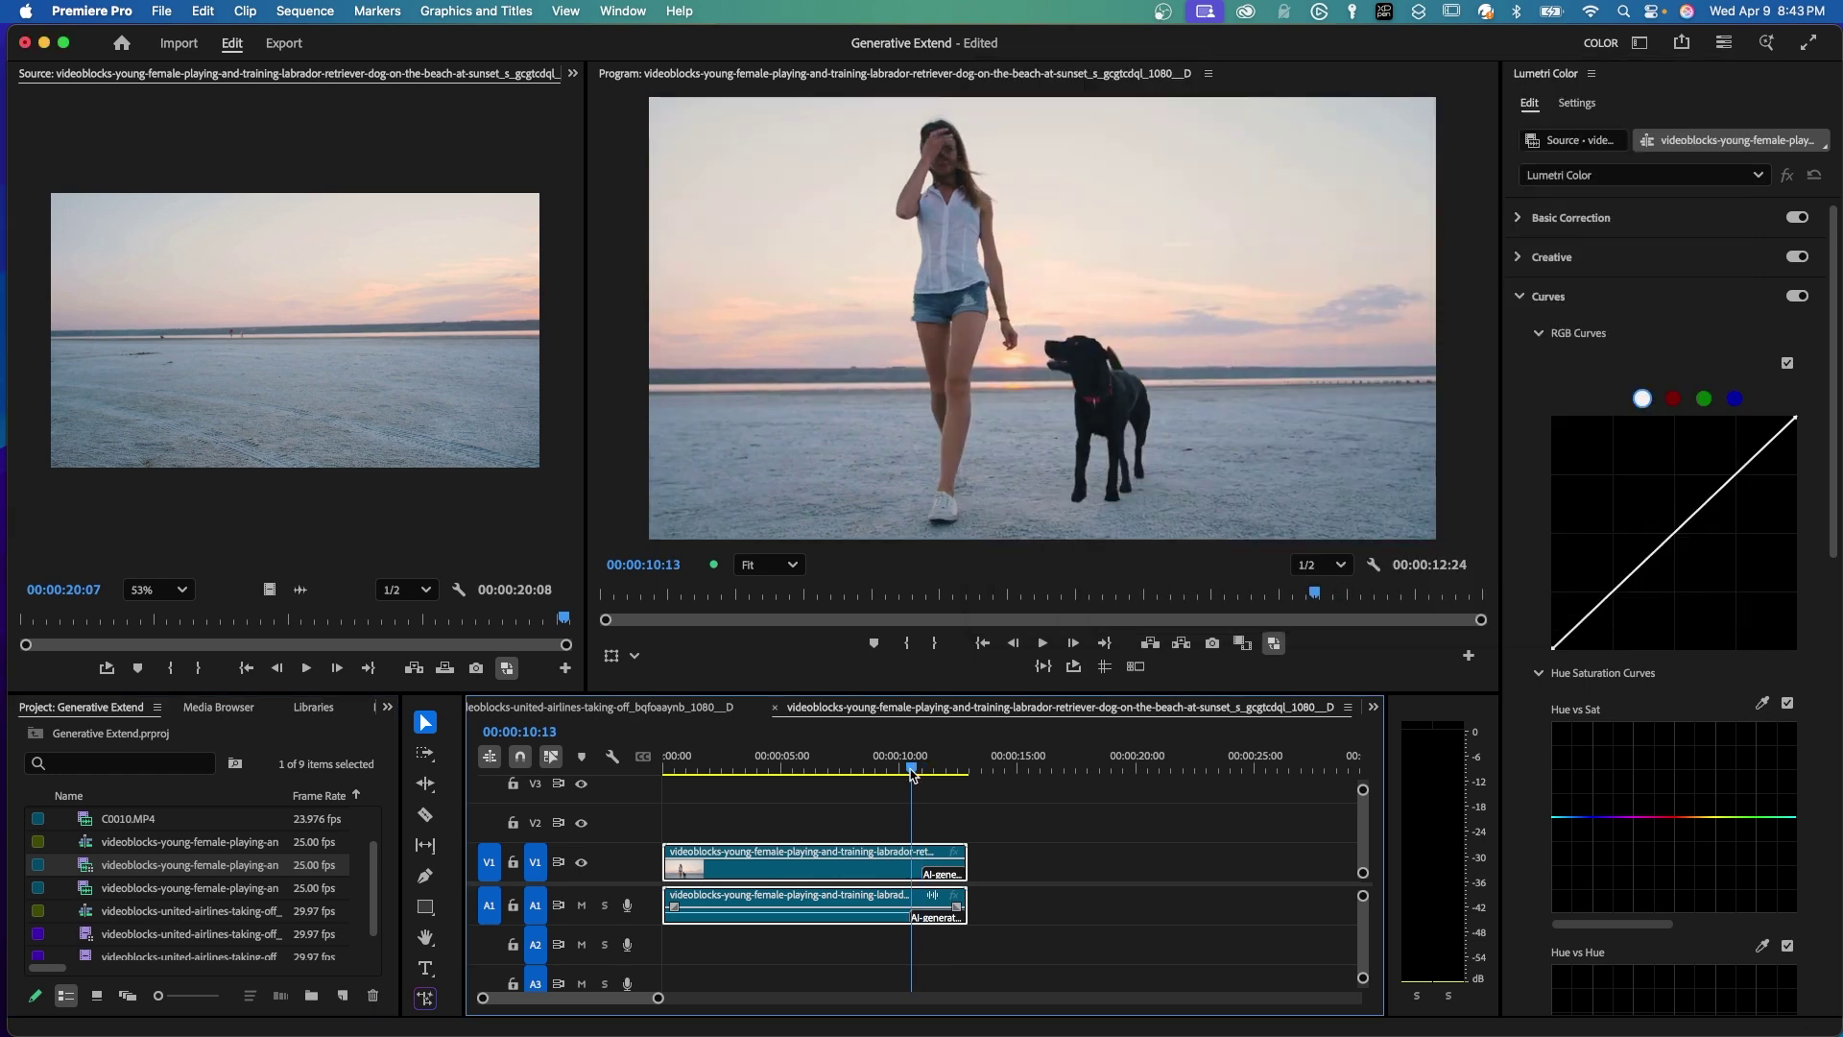
drag(911, 770, 638, 753)
key(space)
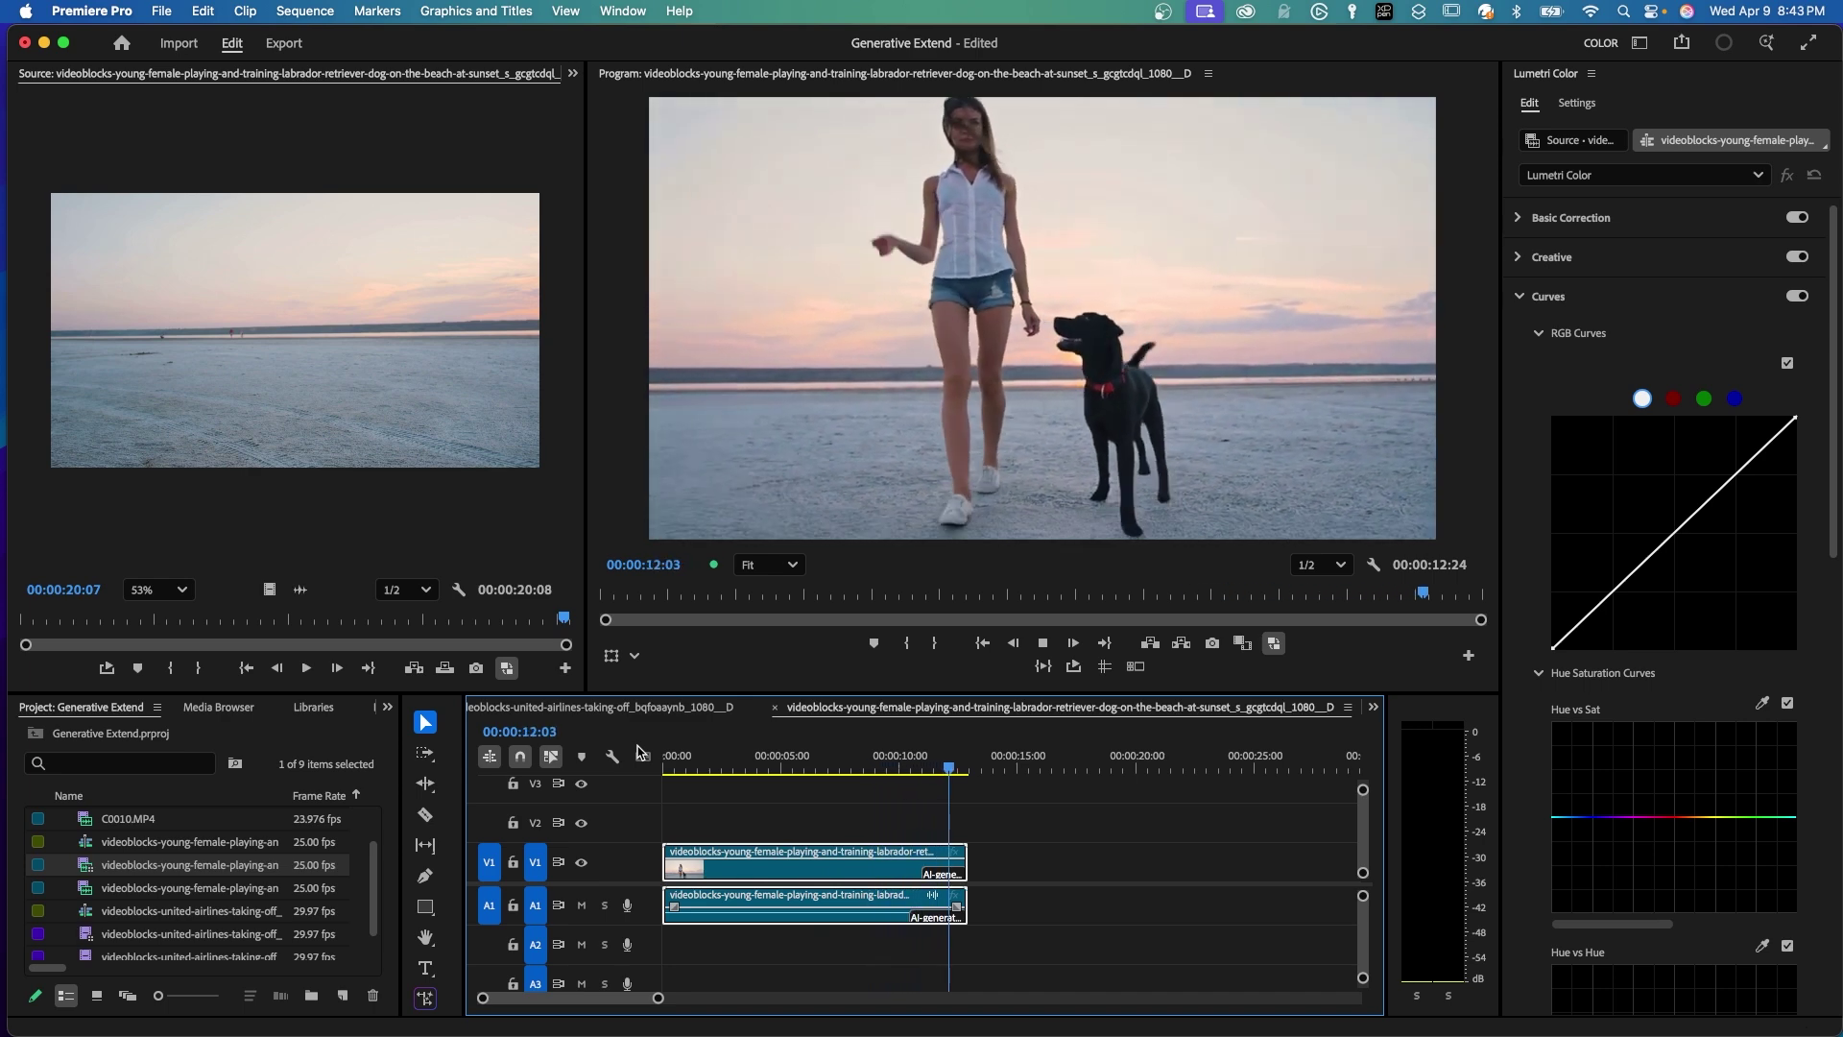
click(912, 767)
drag(912, 771, 883, 770)
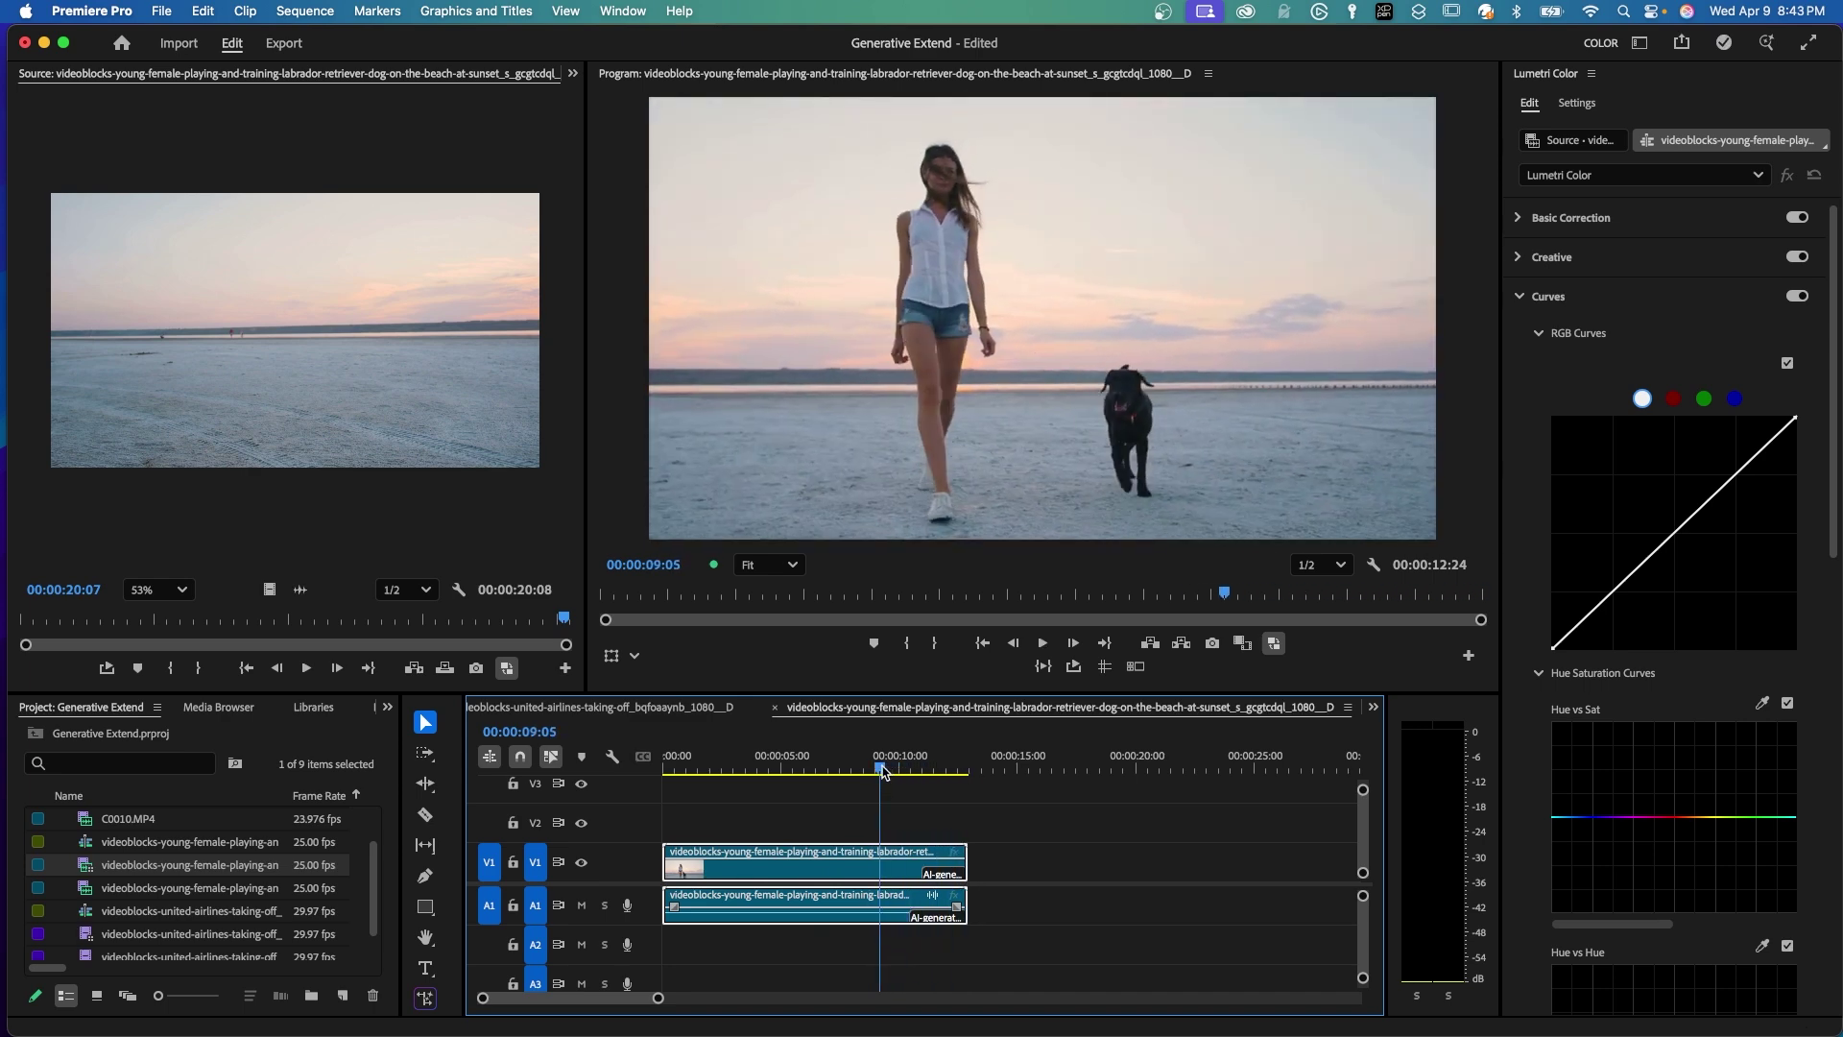
key(space)
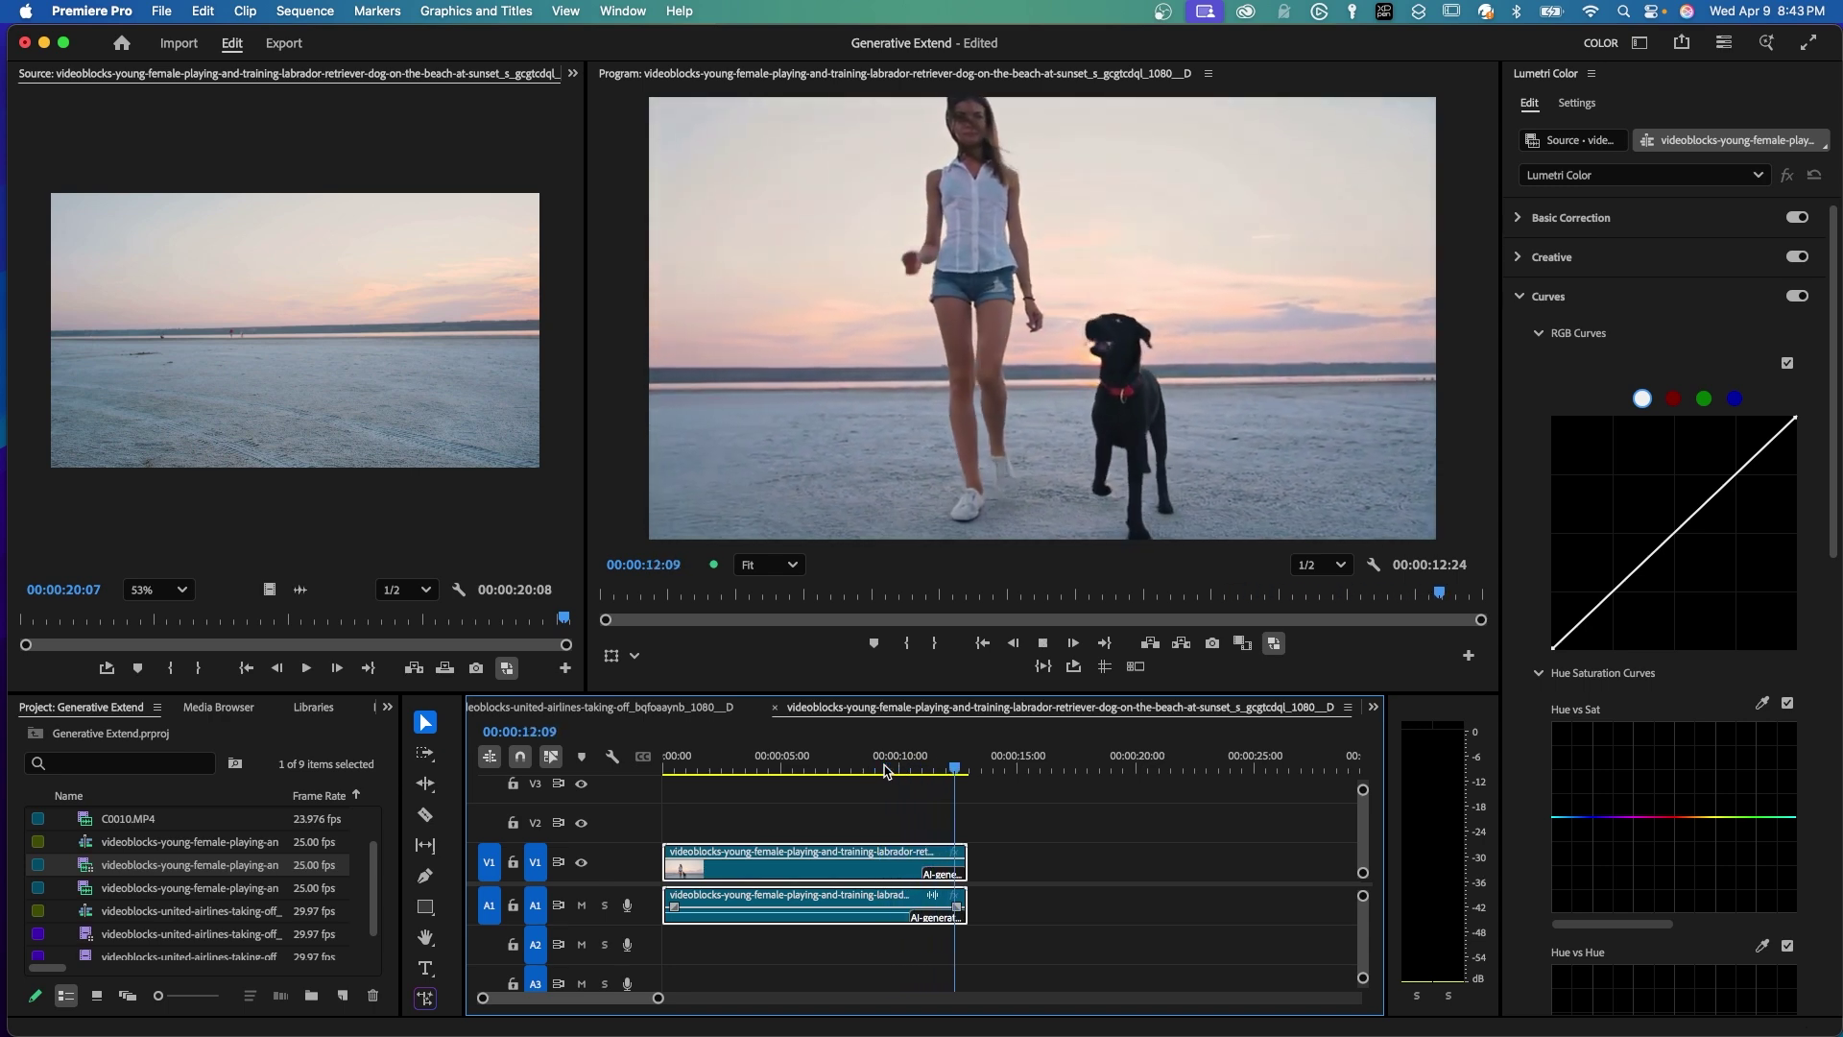
drag(974, 769, 917, 771)
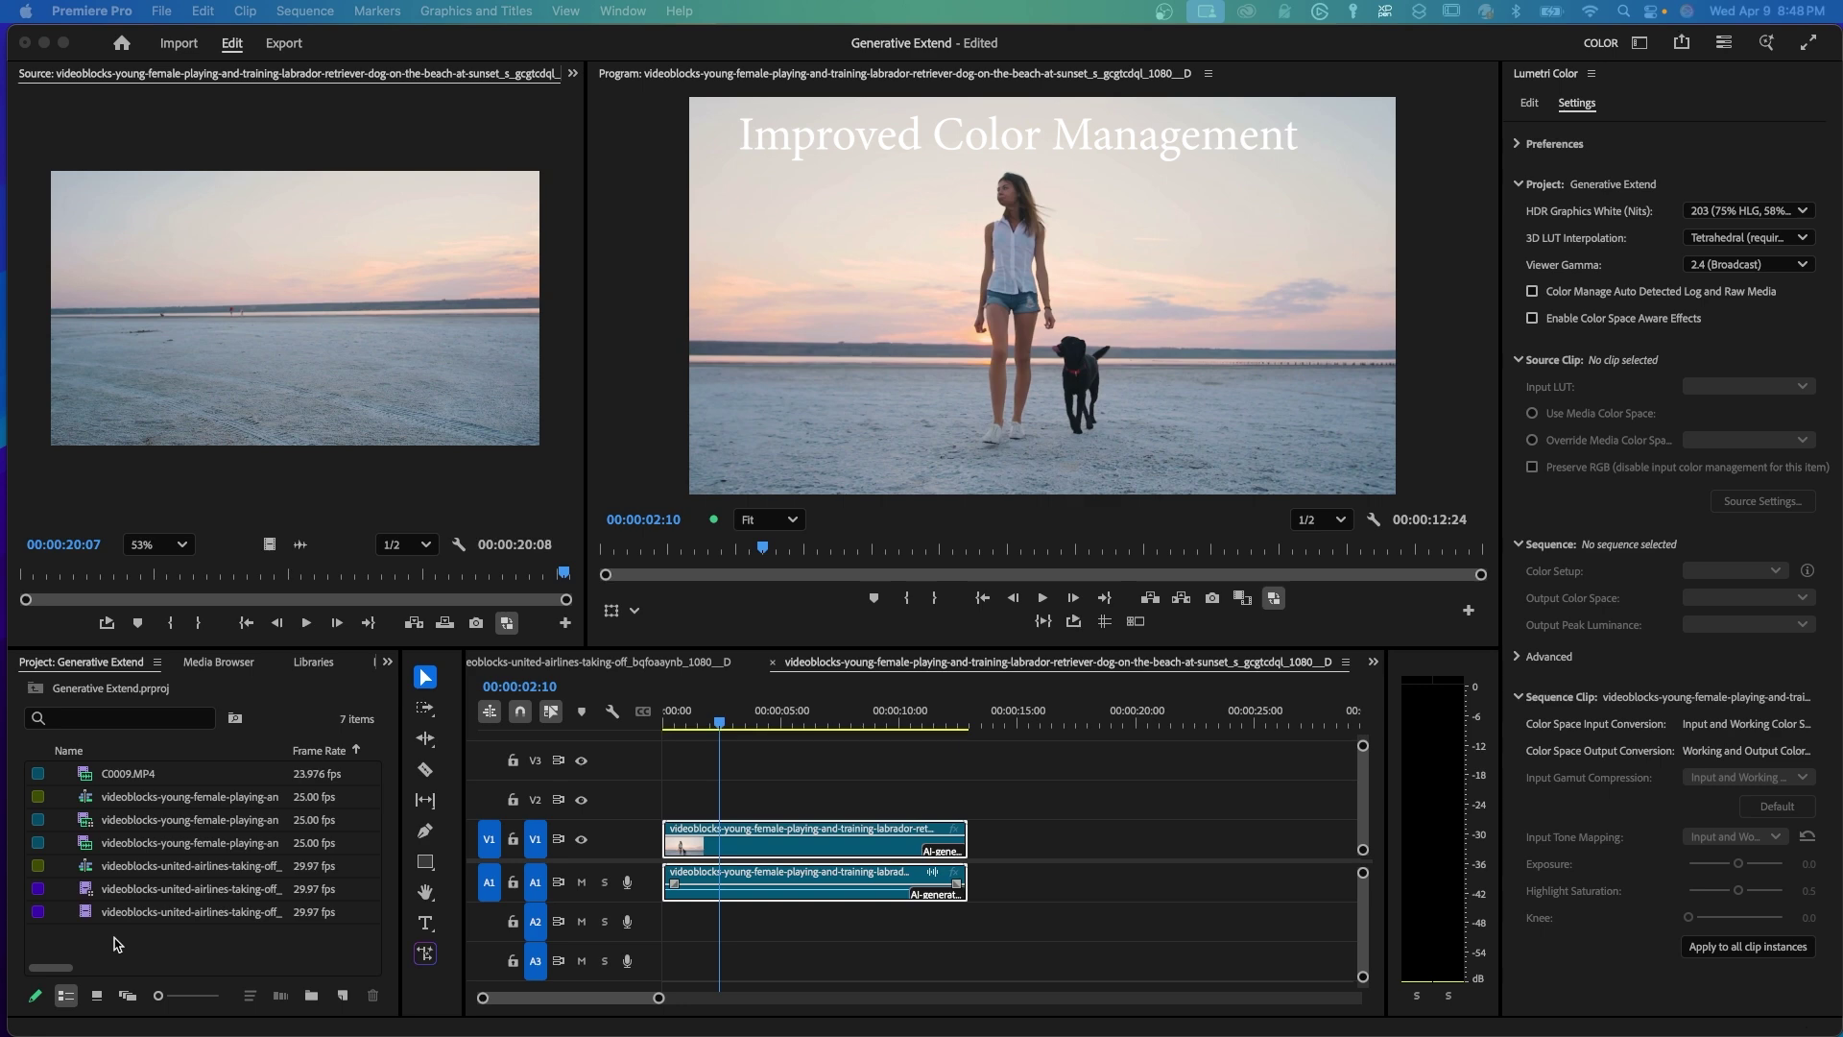
Step: Import C0010.MP4, remove it again, and enable colour management for auto-detected log media
double_click(115, 944)
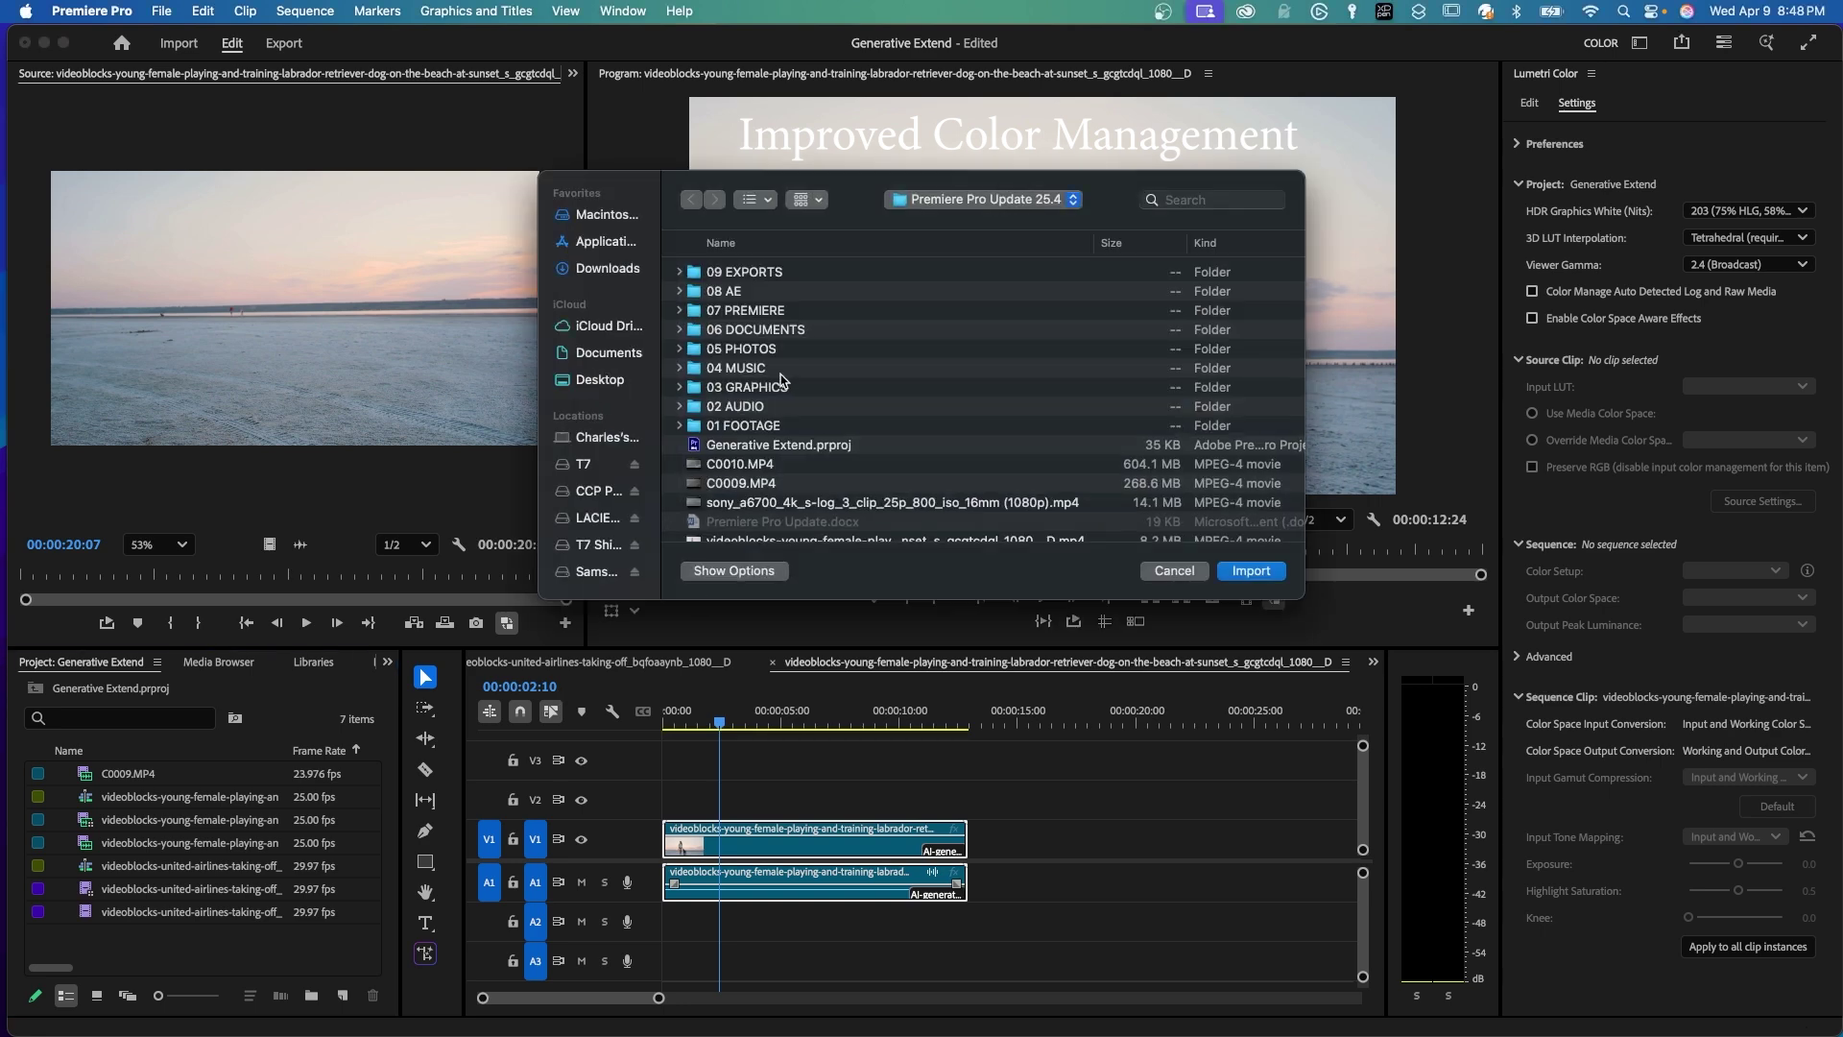
scroll(780, 384, down, 2)
scroll(780, 386, down, 1)
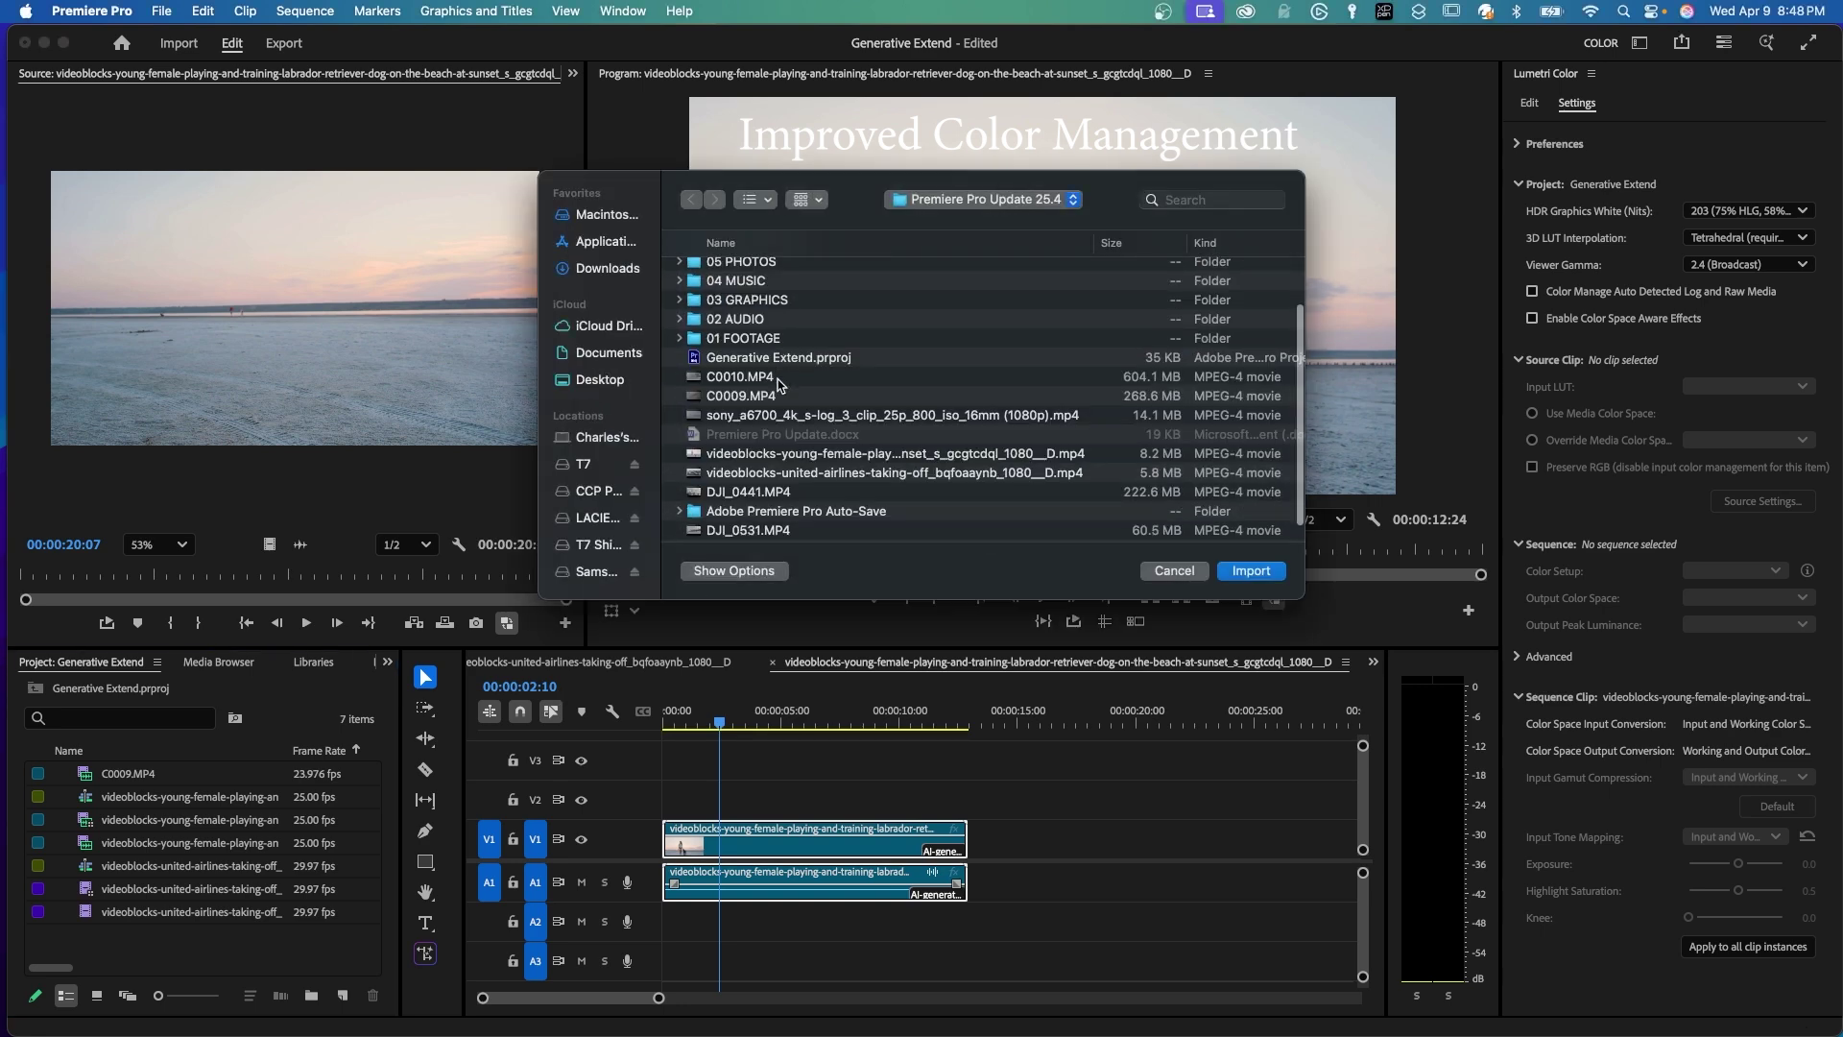
scroll(758, 381, right, 1)
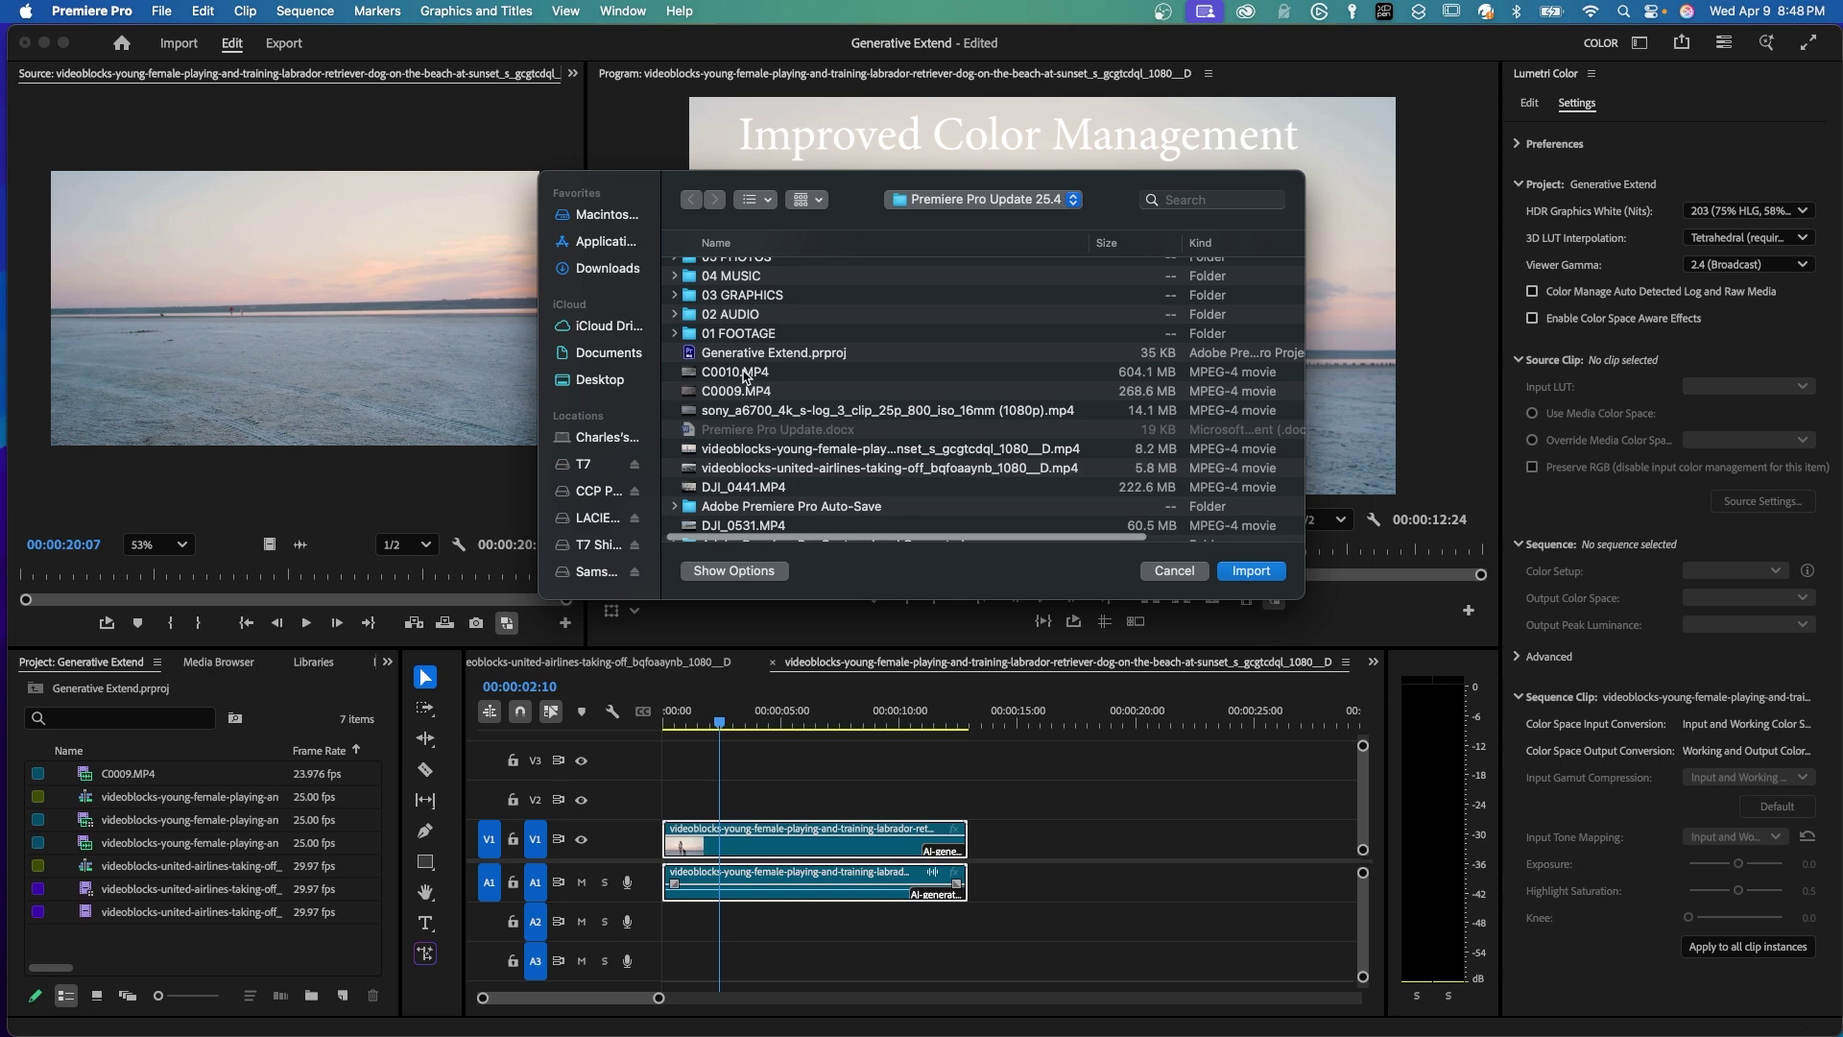
double_click(744, 372)
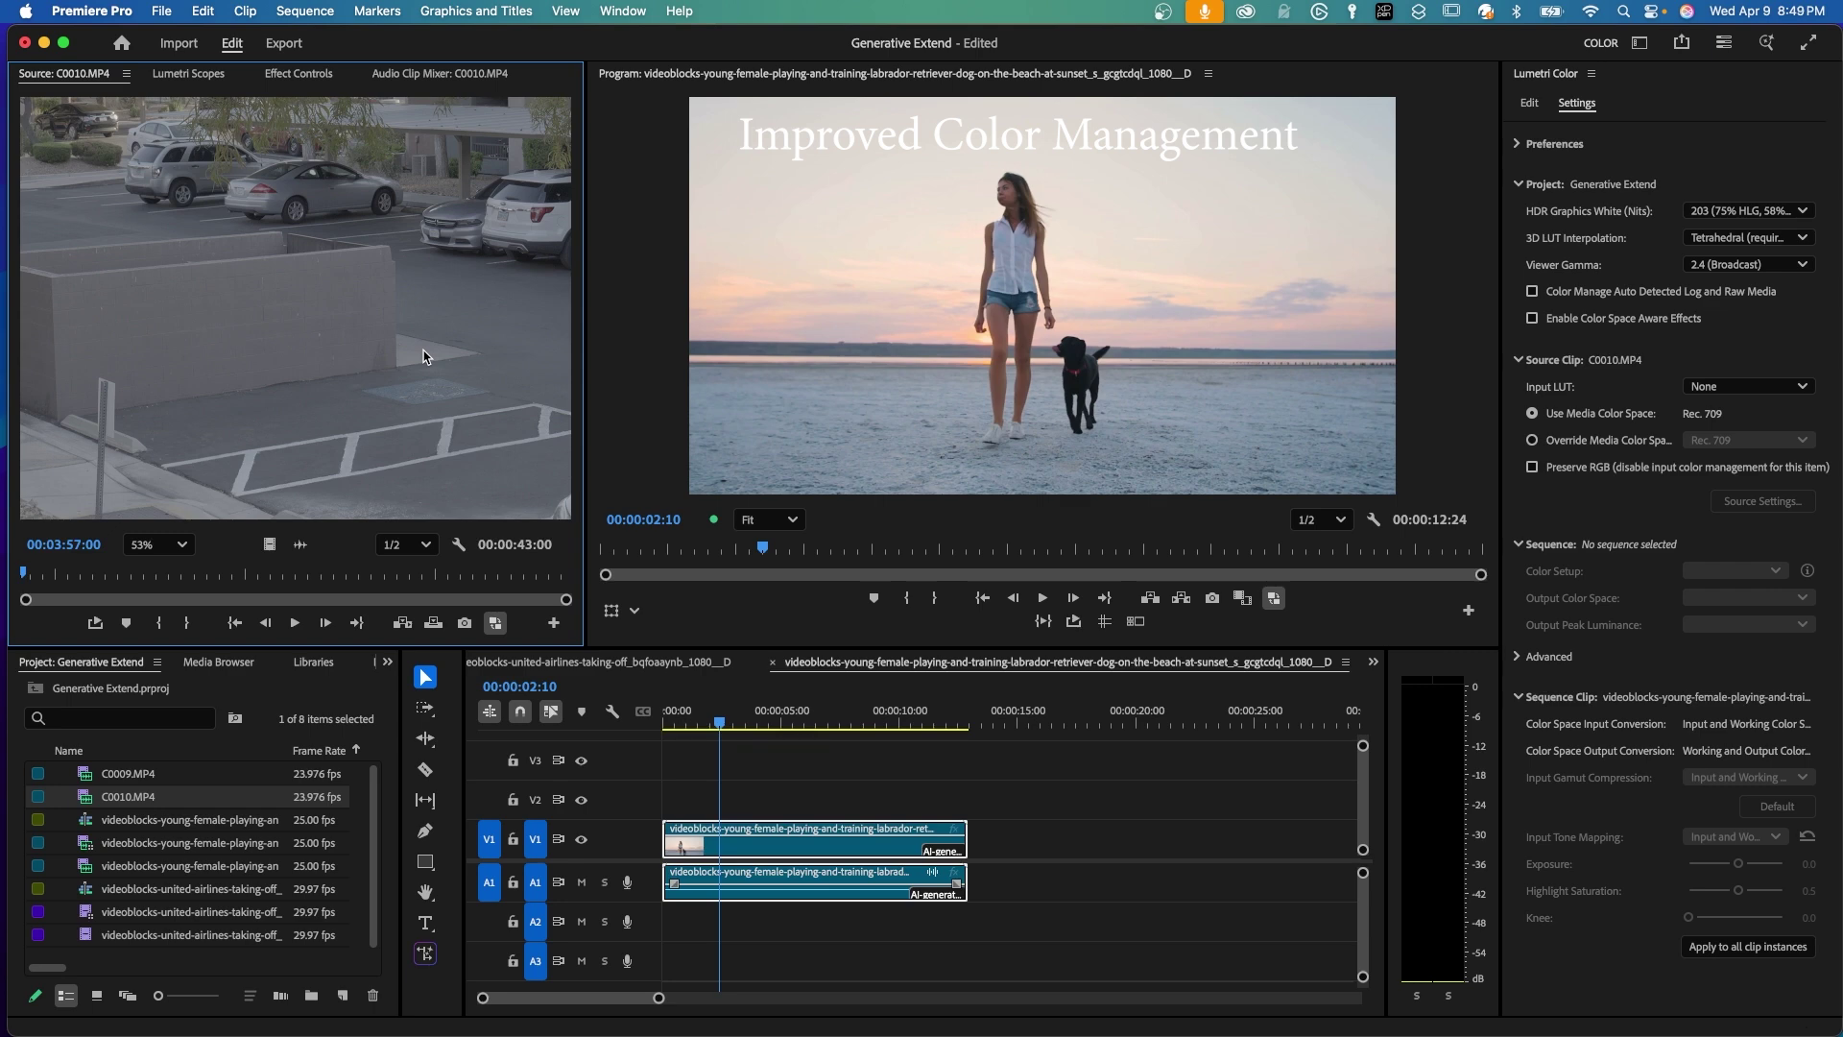
key(Delete)
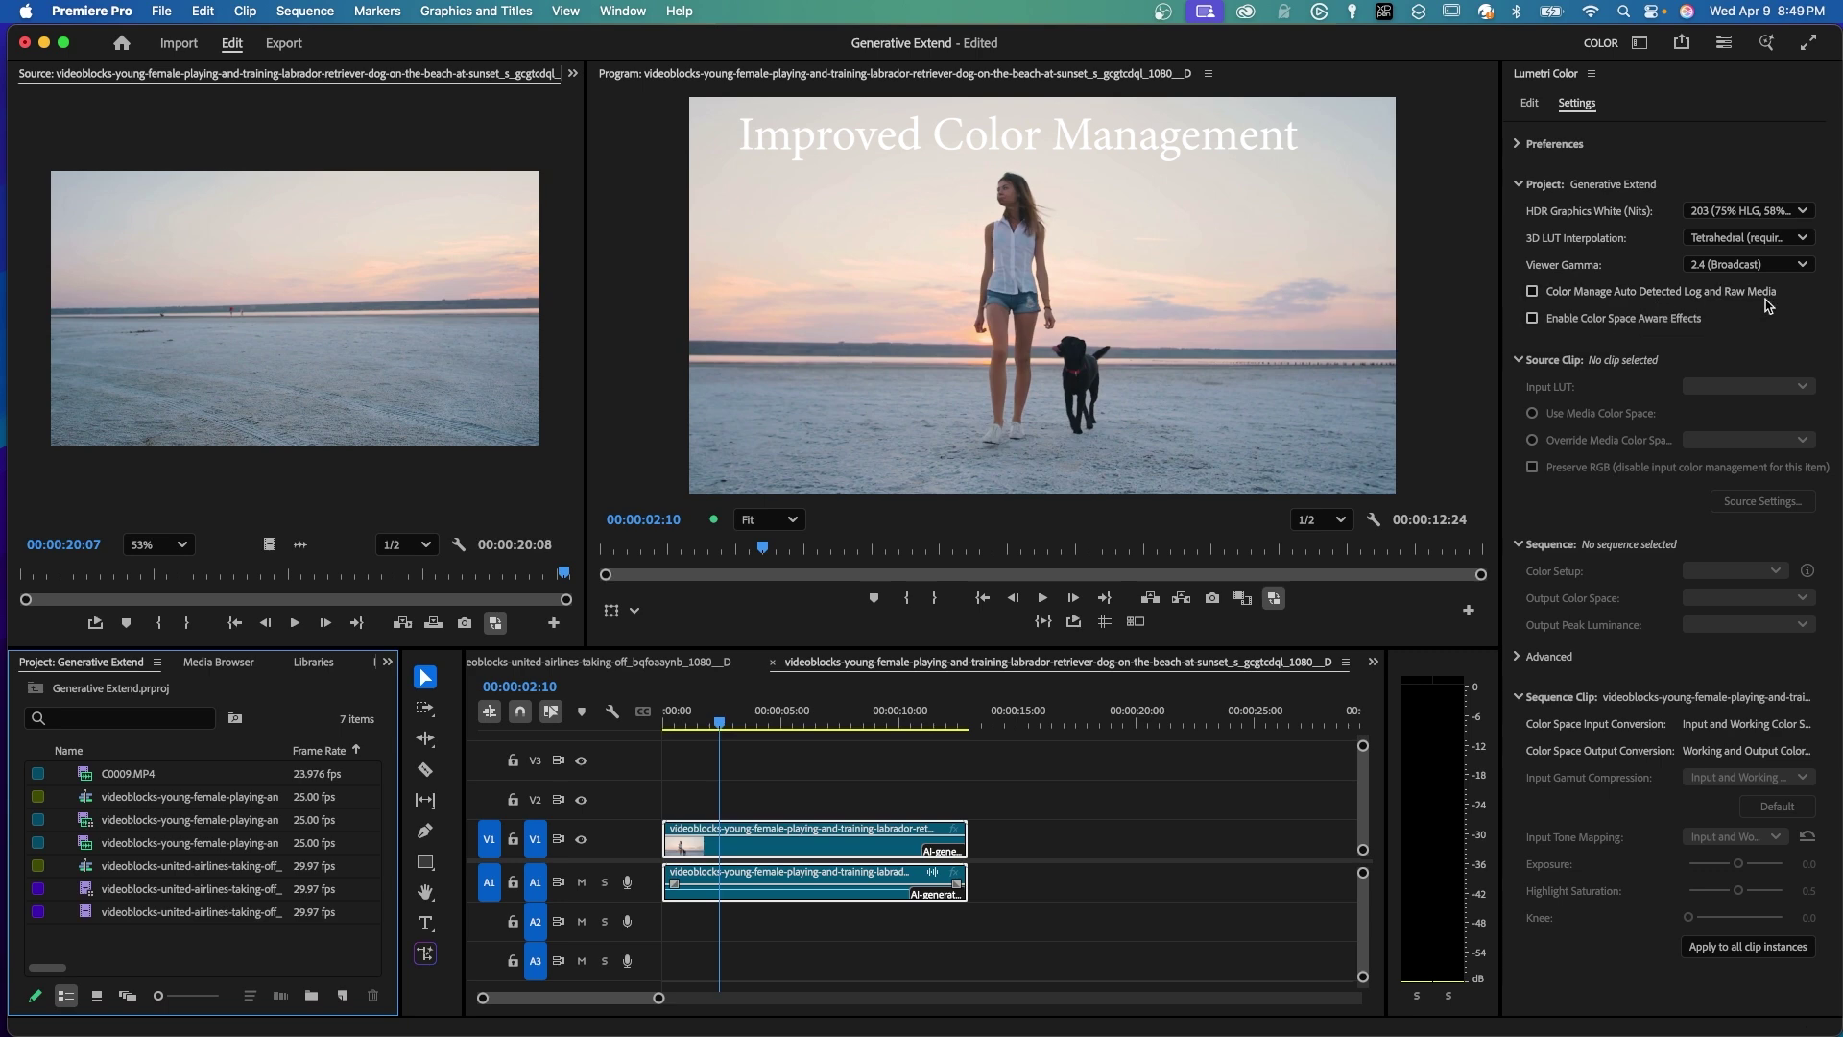
click(1532, 291)
Step: Enable Color Space Aware Effects, then import C0010.MP4 and load it in the Source monitor
click(1532, 318)
double_click(171, 937)
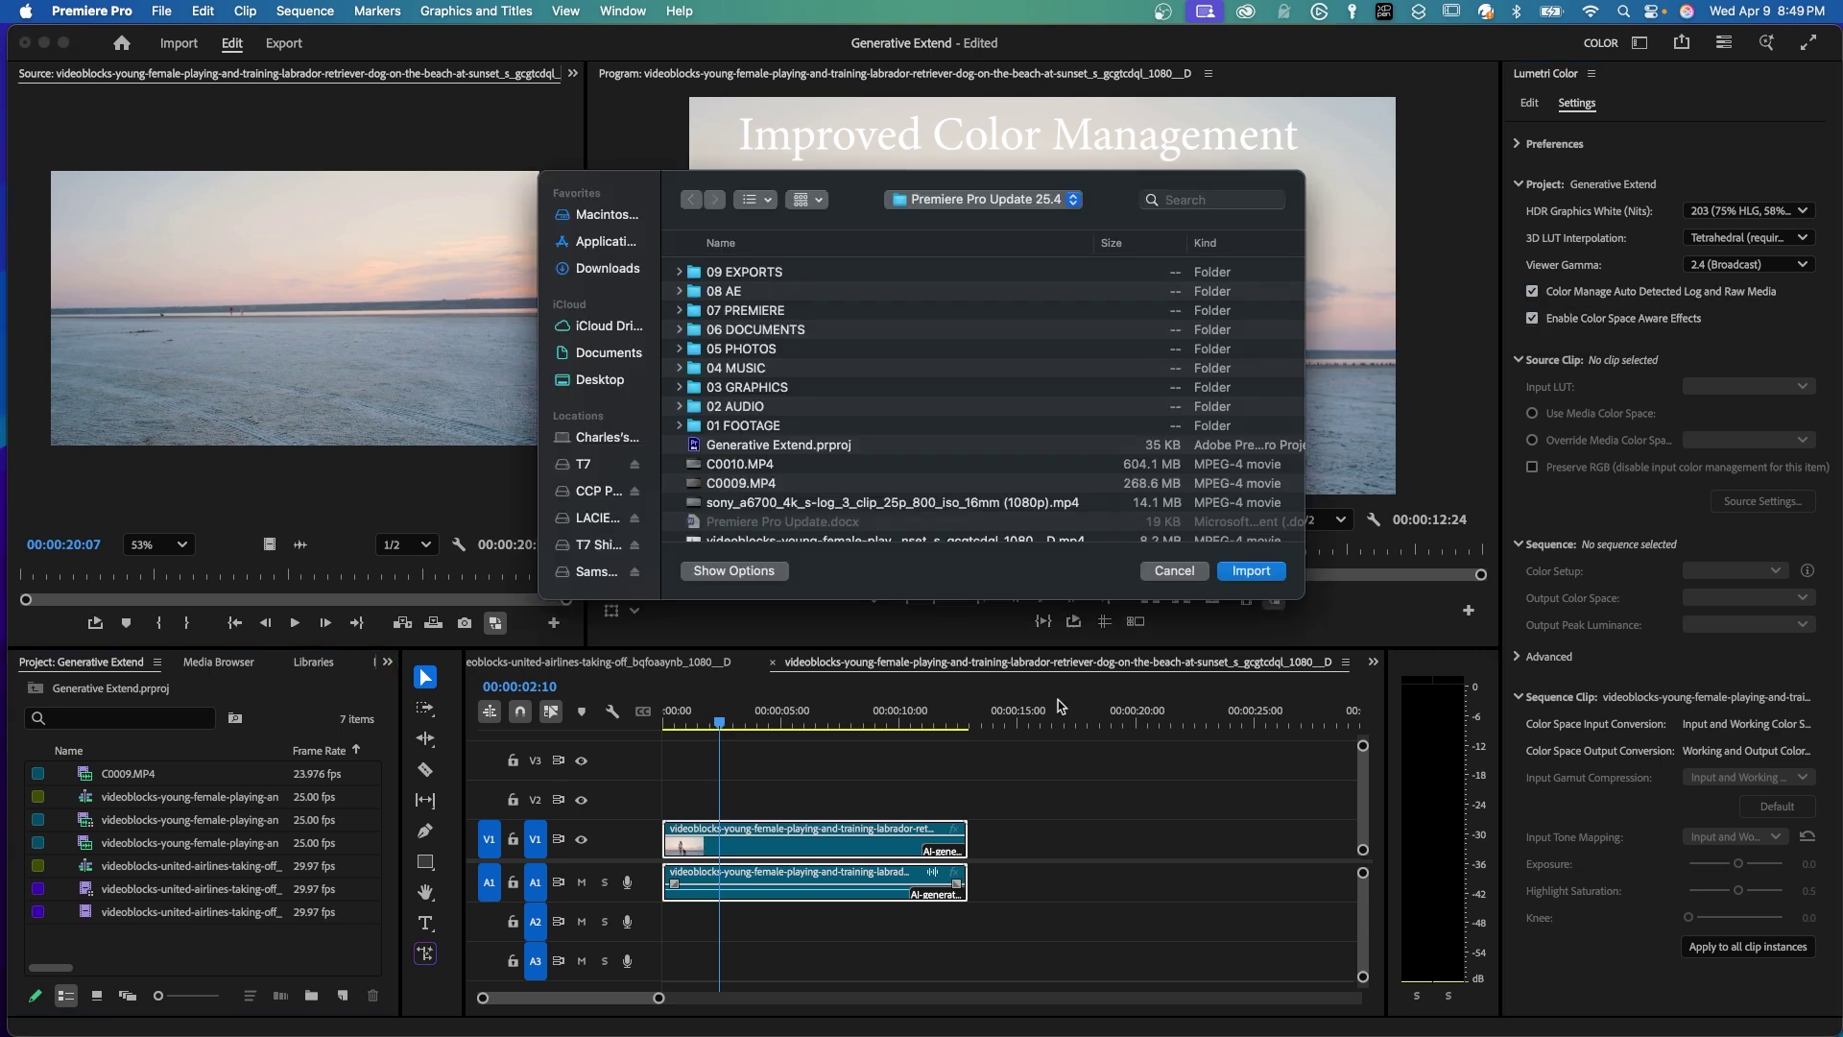
click(1245, 572)
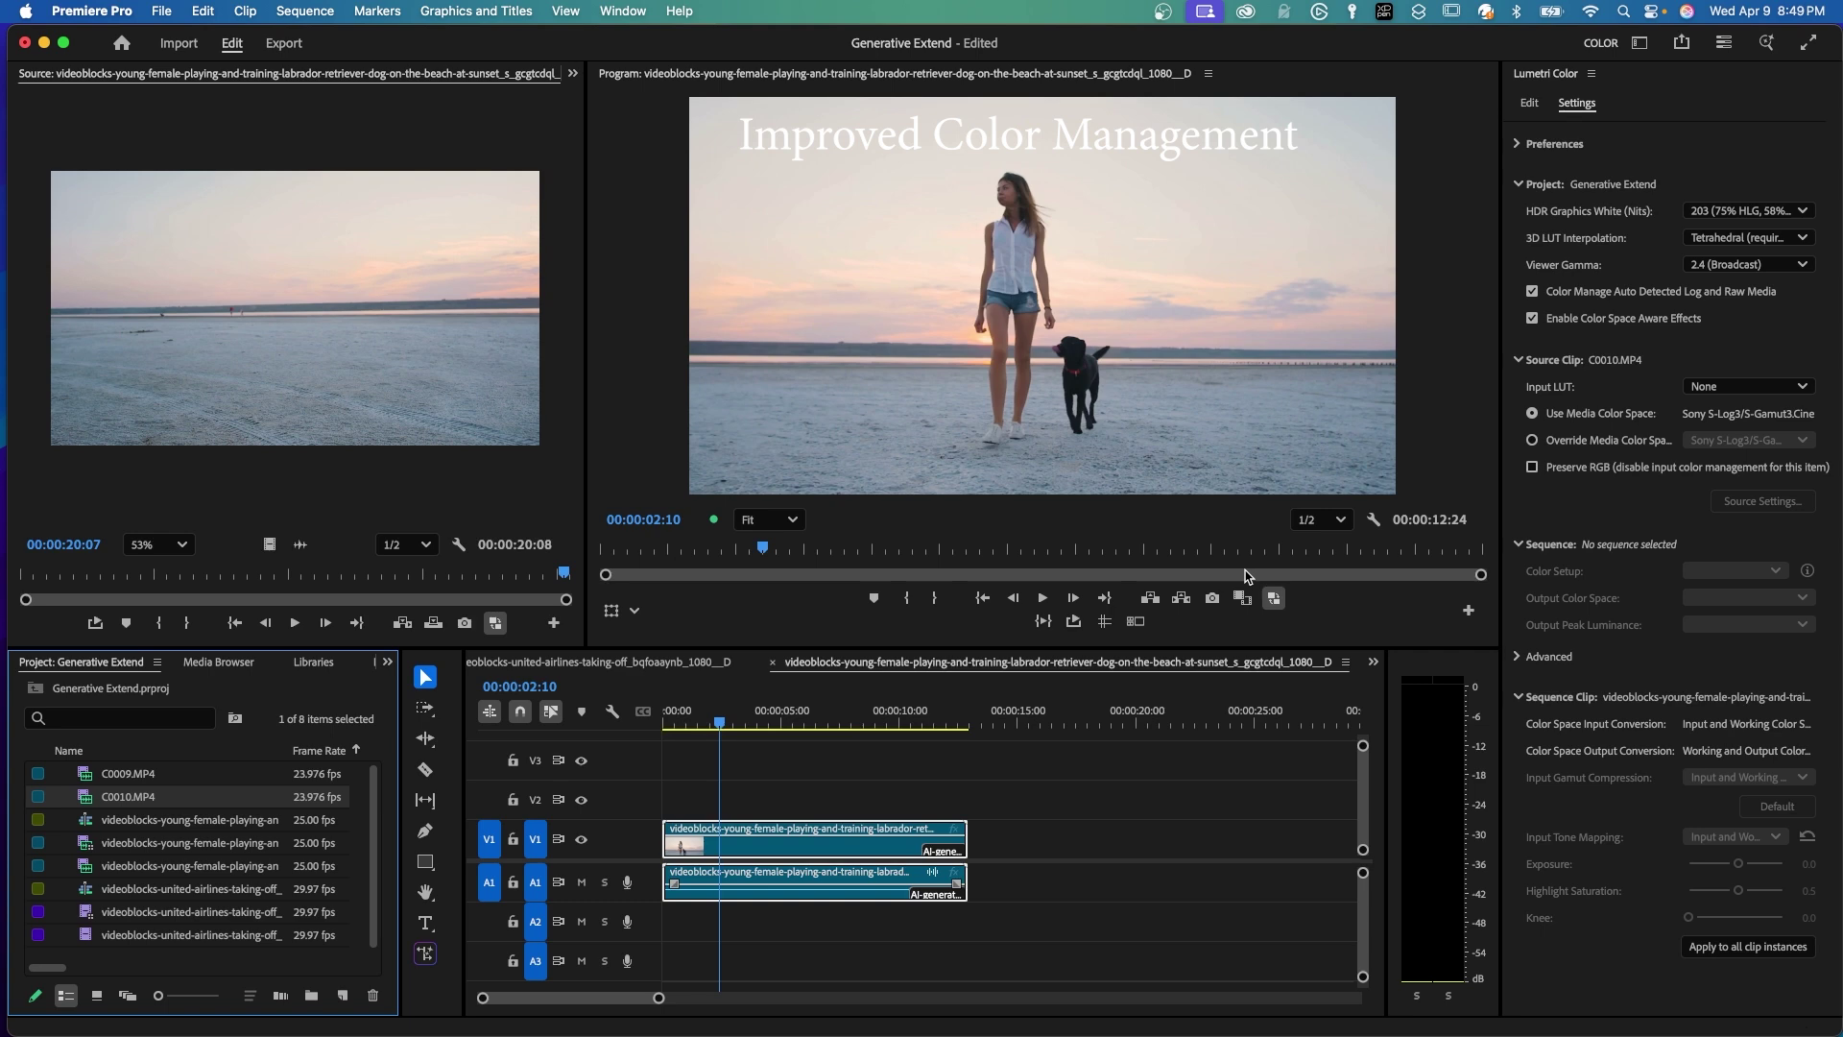
double_click(84, 797)
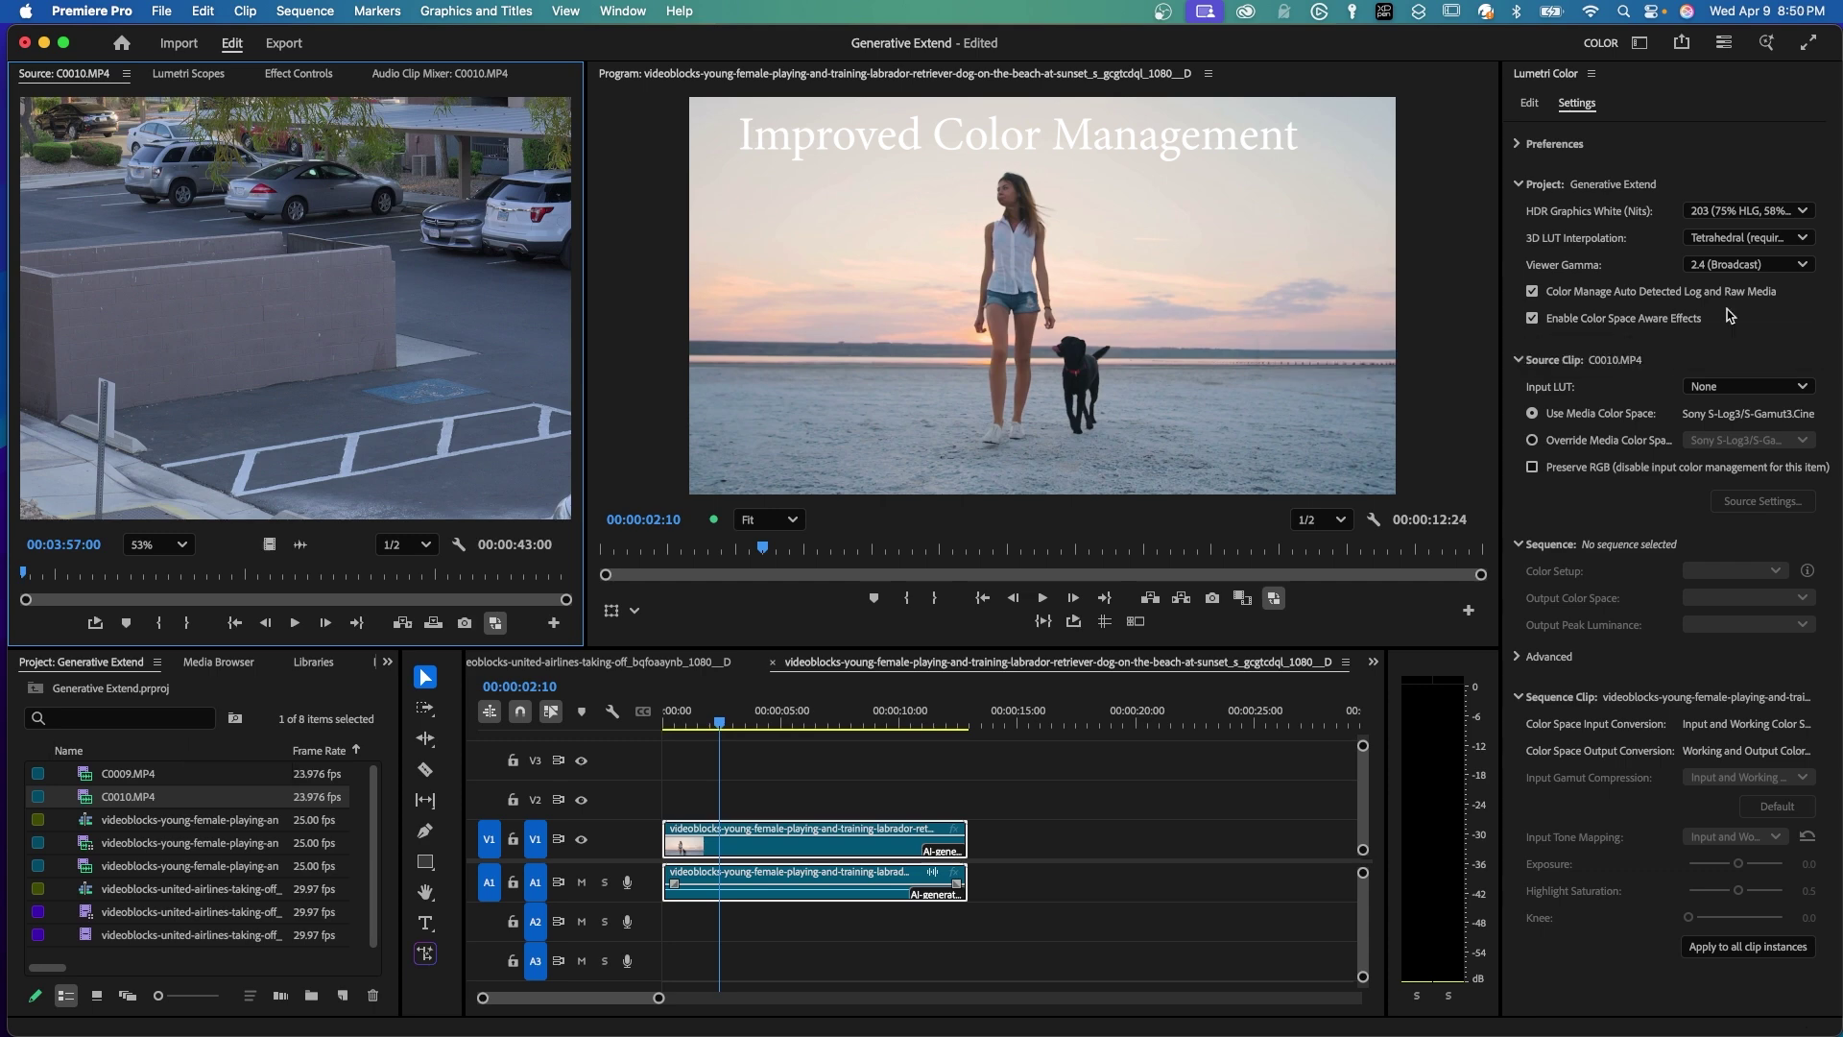
Step: Toggle log auto colour management off and back on to compare the S-Log3 footage
click(1533, 292)
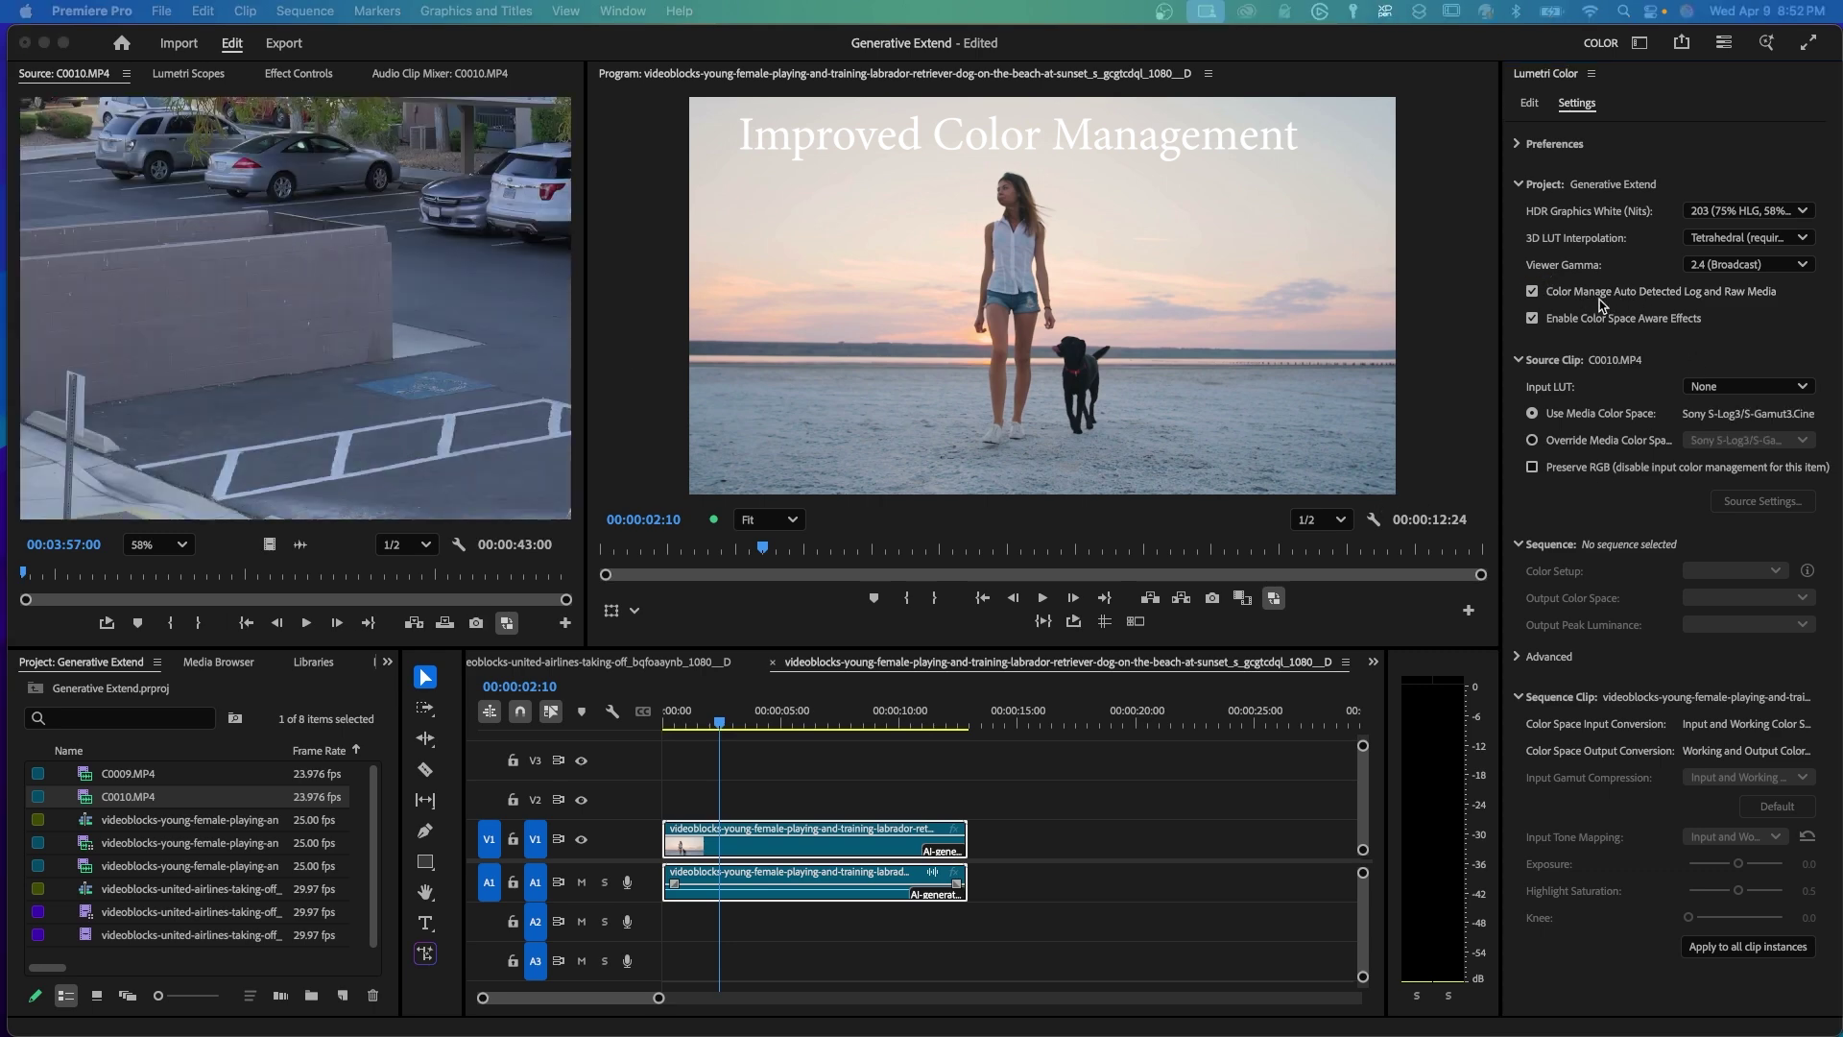
click(1533, 292)
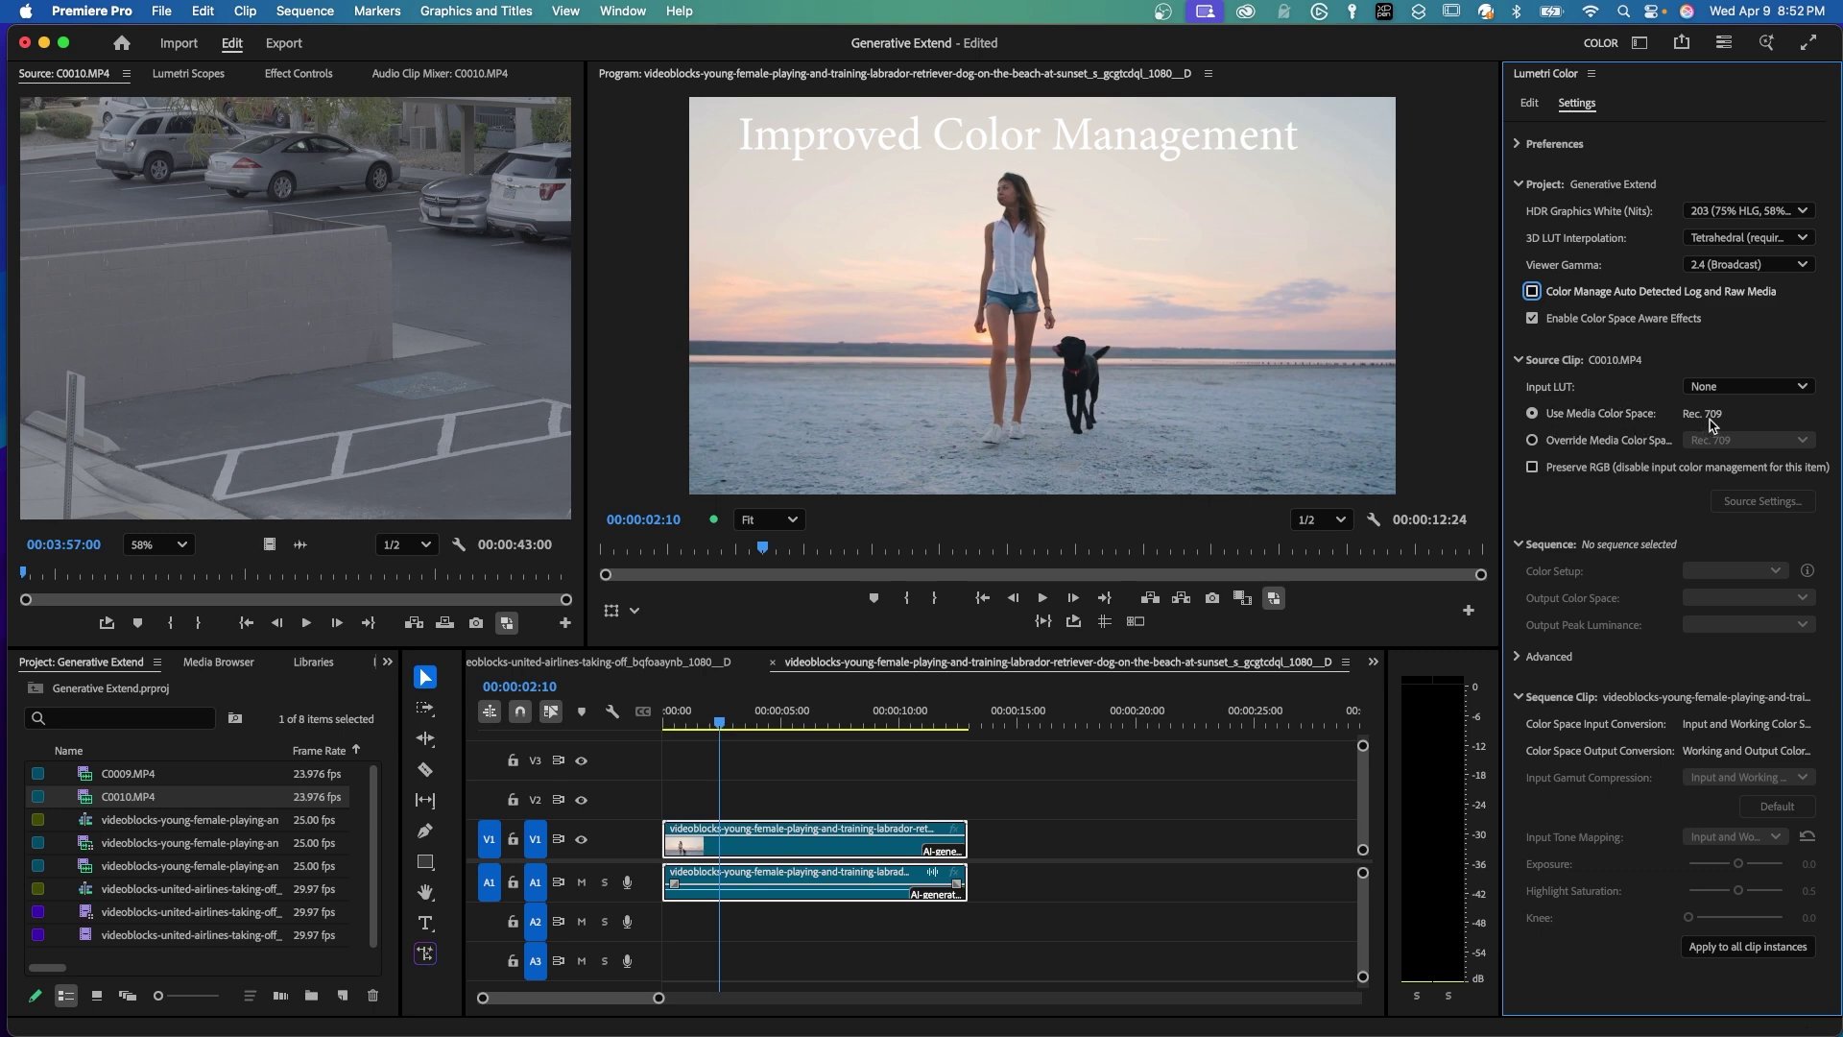
click(1532, 291)
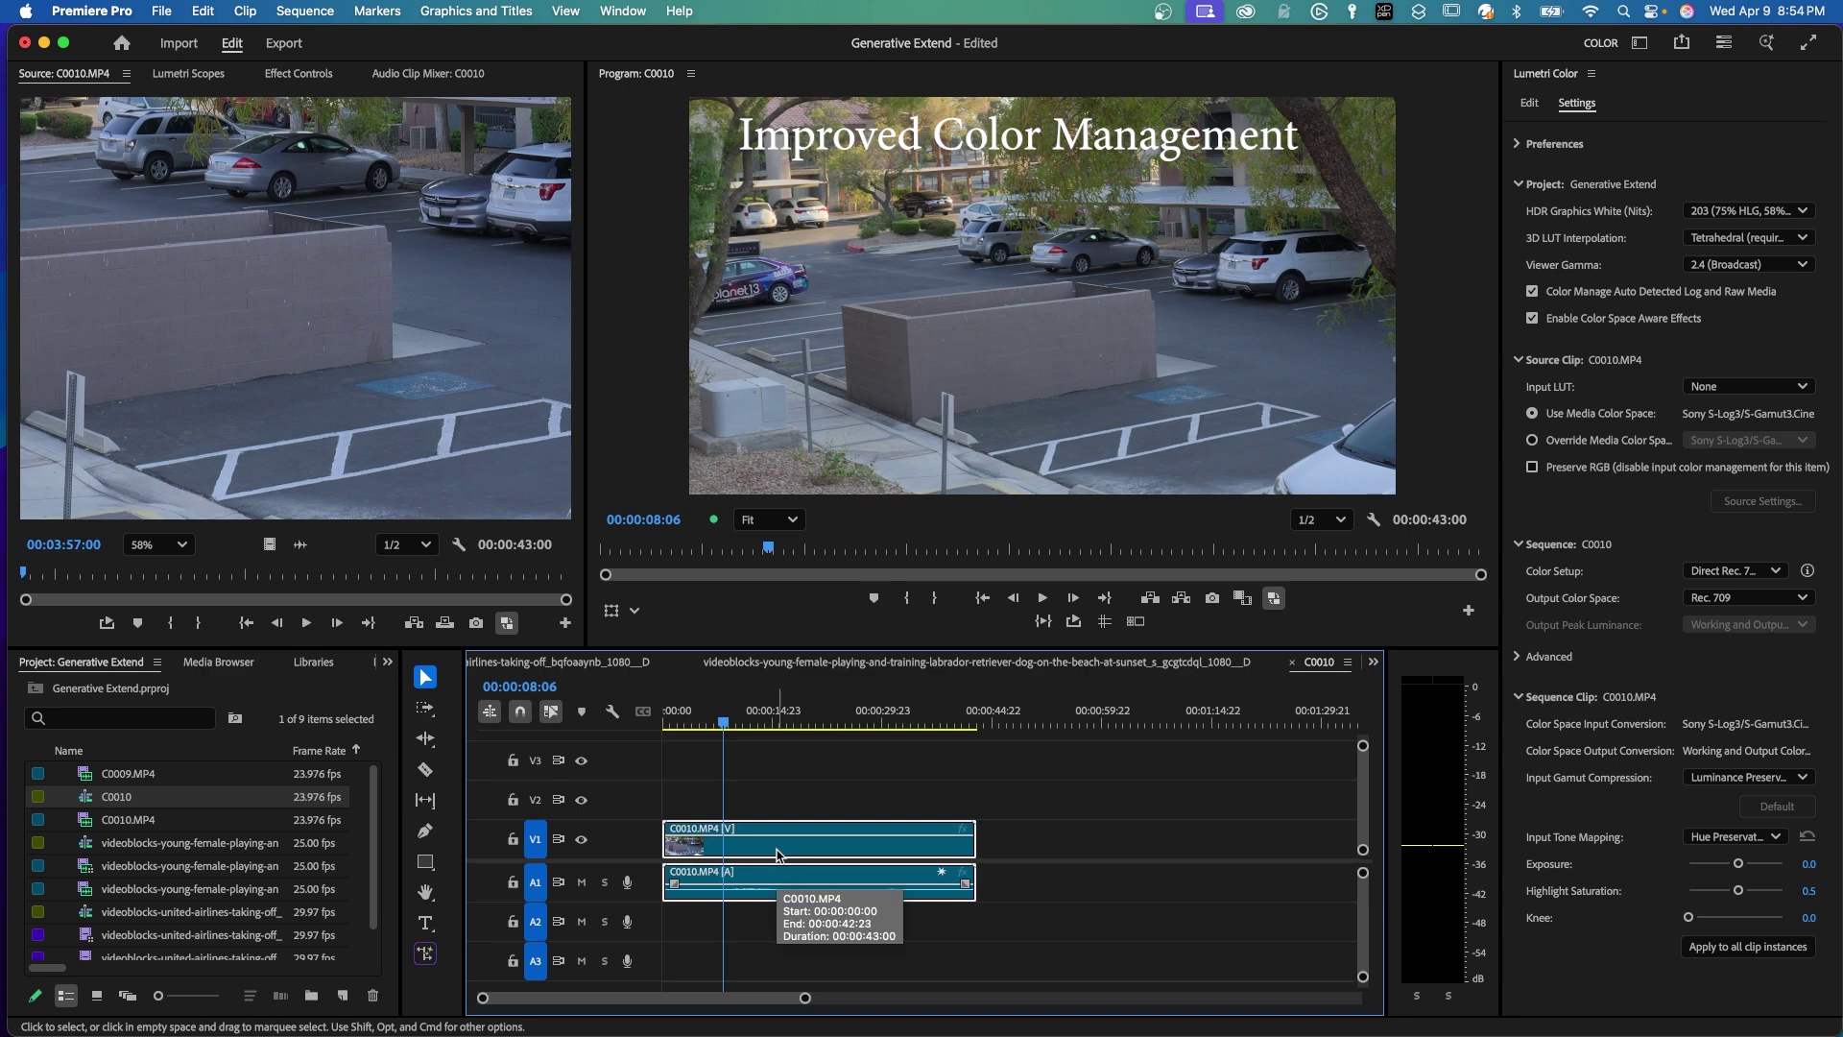
Step: Change the C0010 sequence Color Setup from Direct Rec. 709 to Wide Gamut
click(1775, 571)
click(1776, 572)
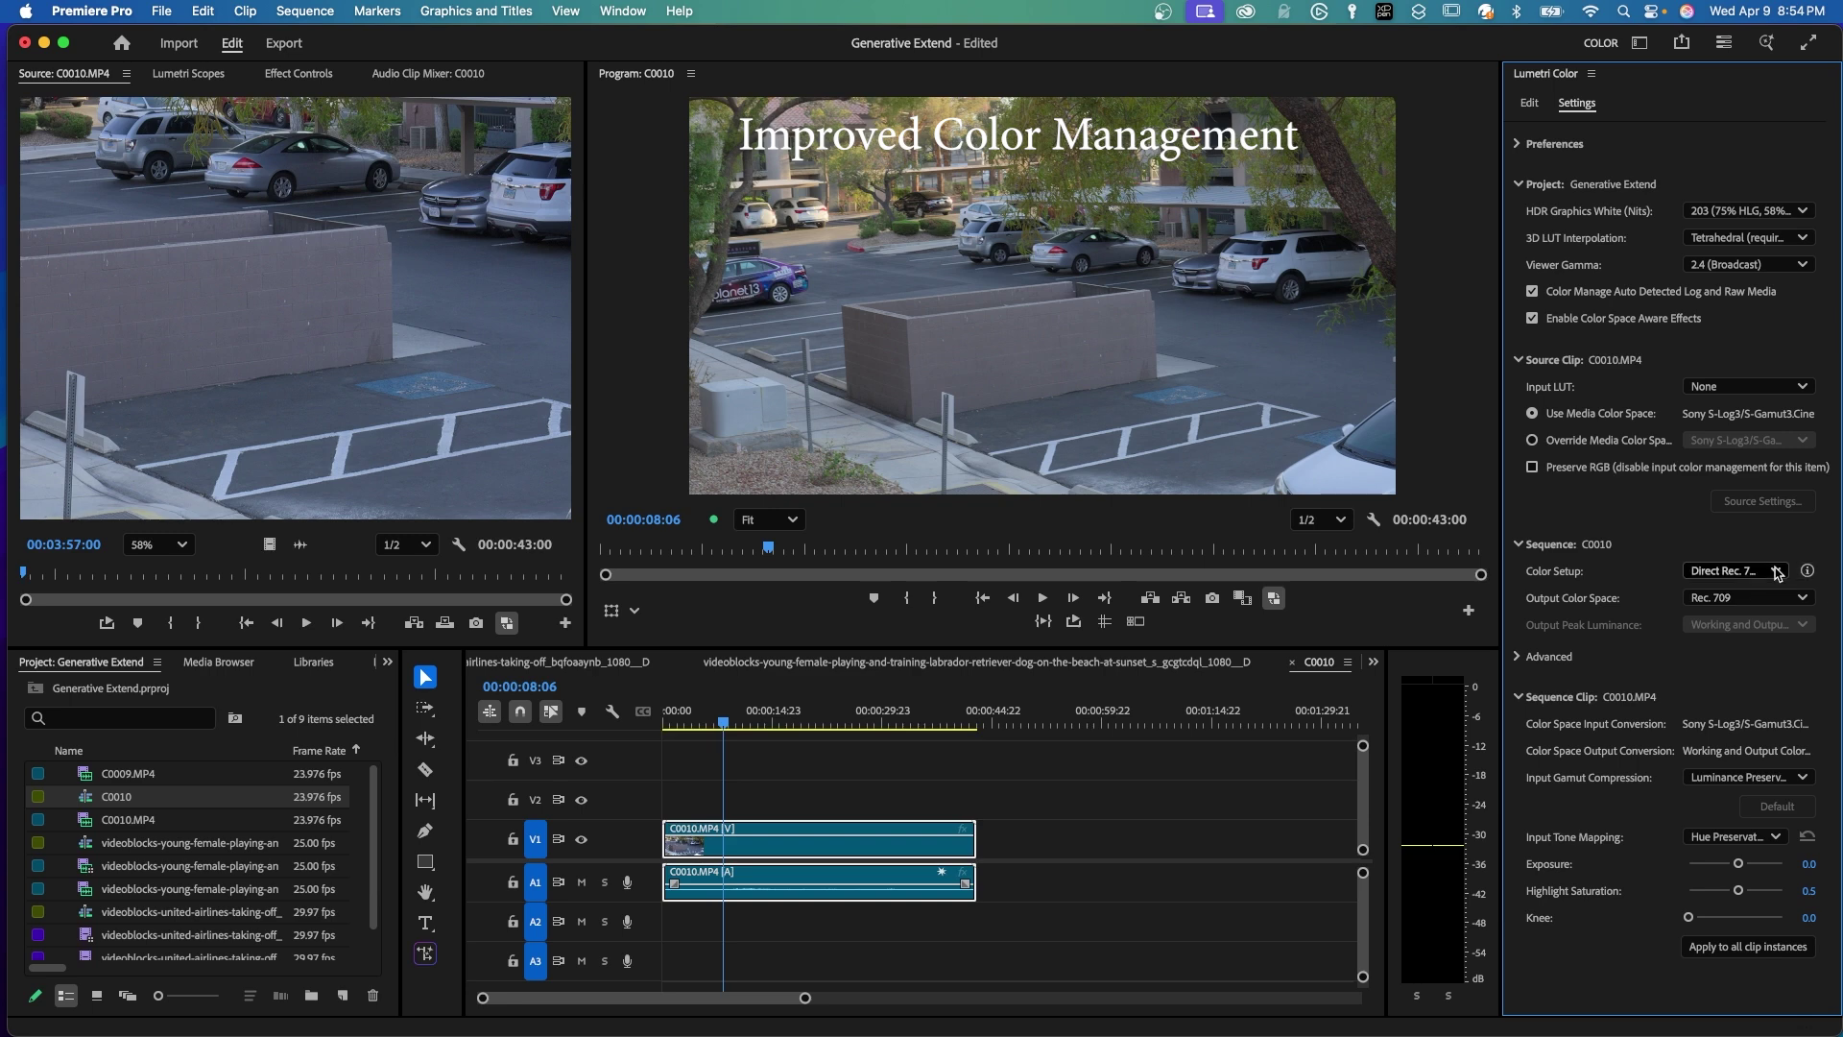
click(1776, 571)
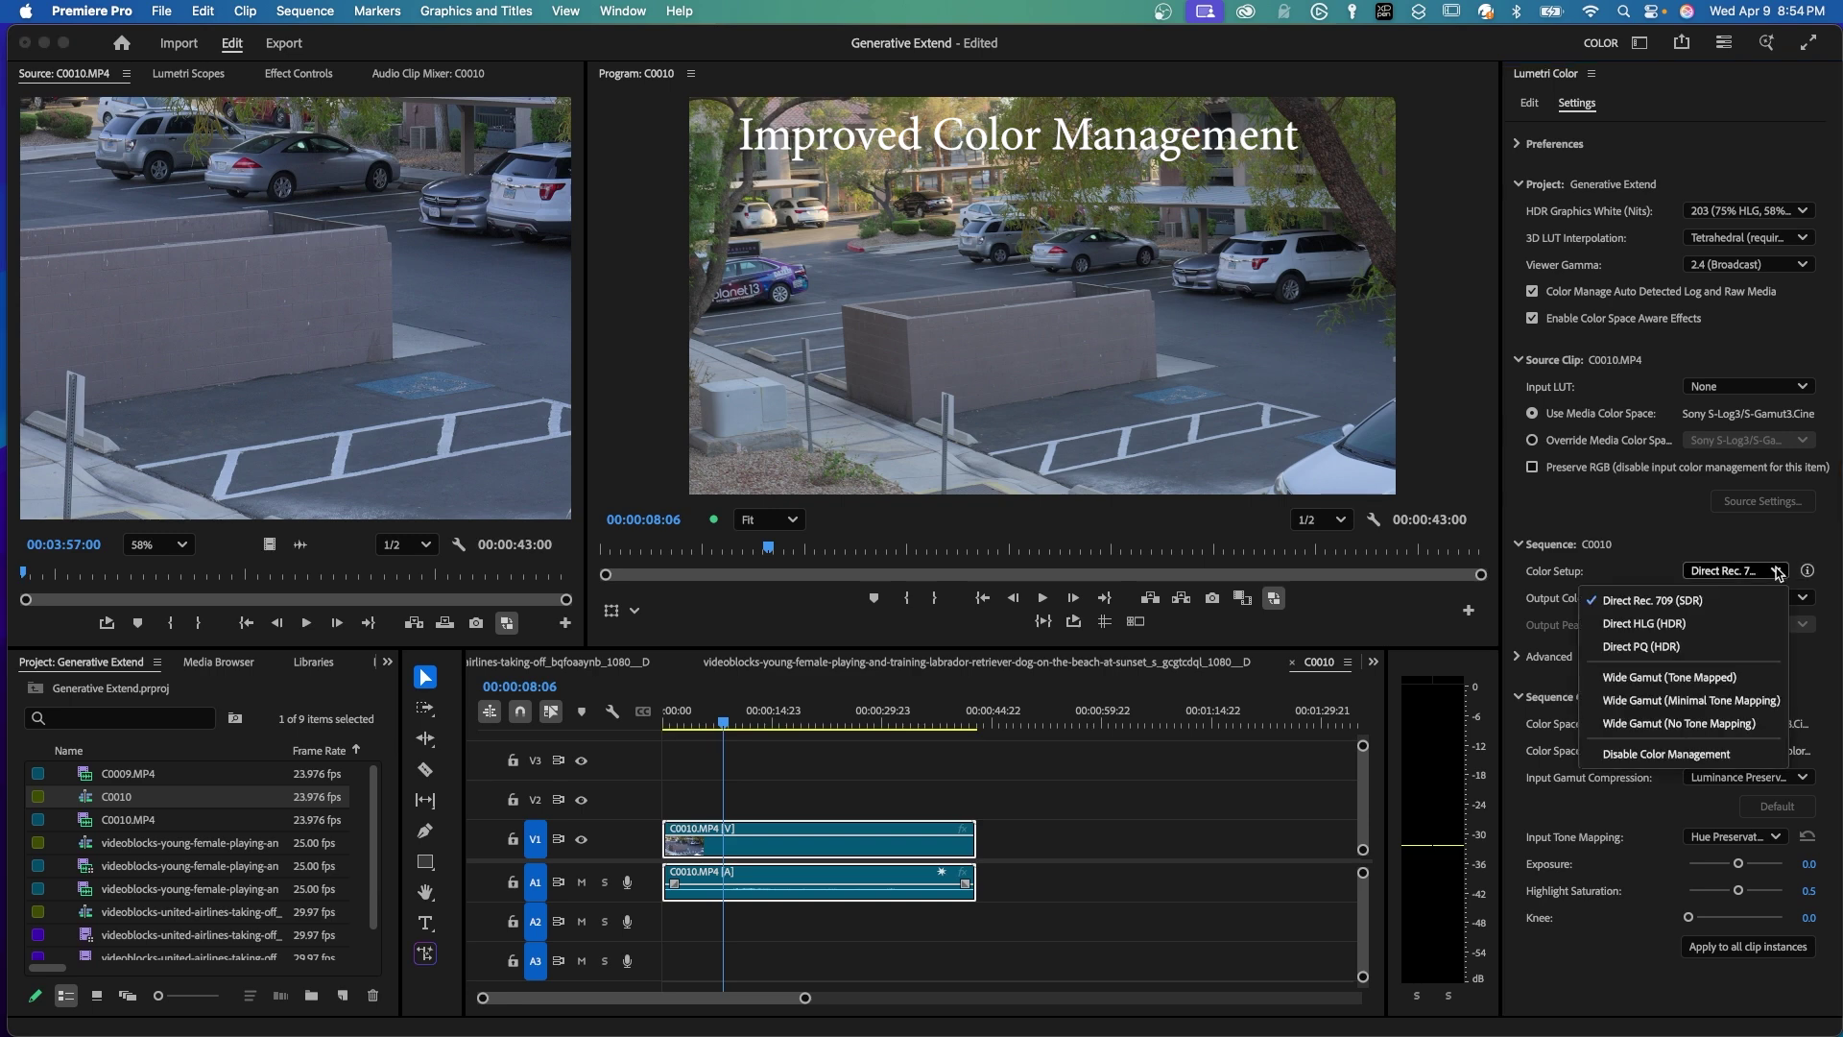
click(1723, 679)
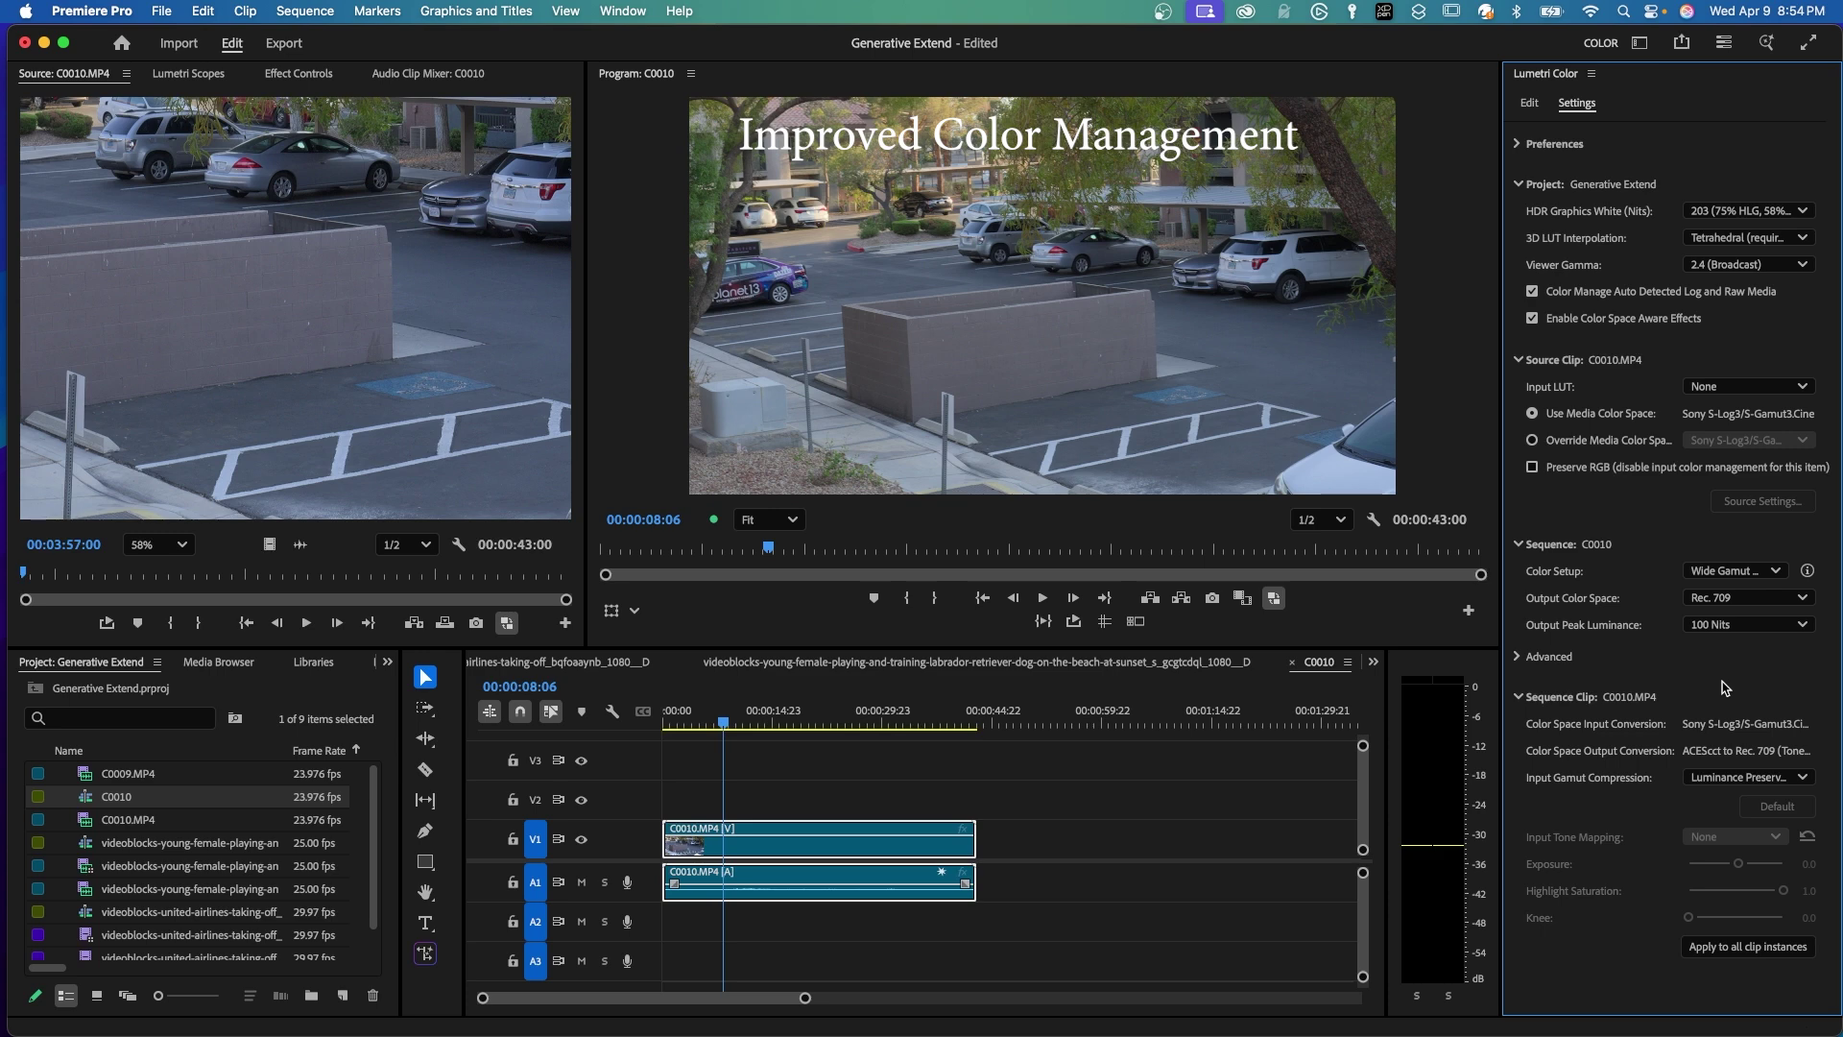
Step: In Lumetri's Edit tab, raise the upper RGB curve and lower the shadows into an S-curve
click(1528, 106)
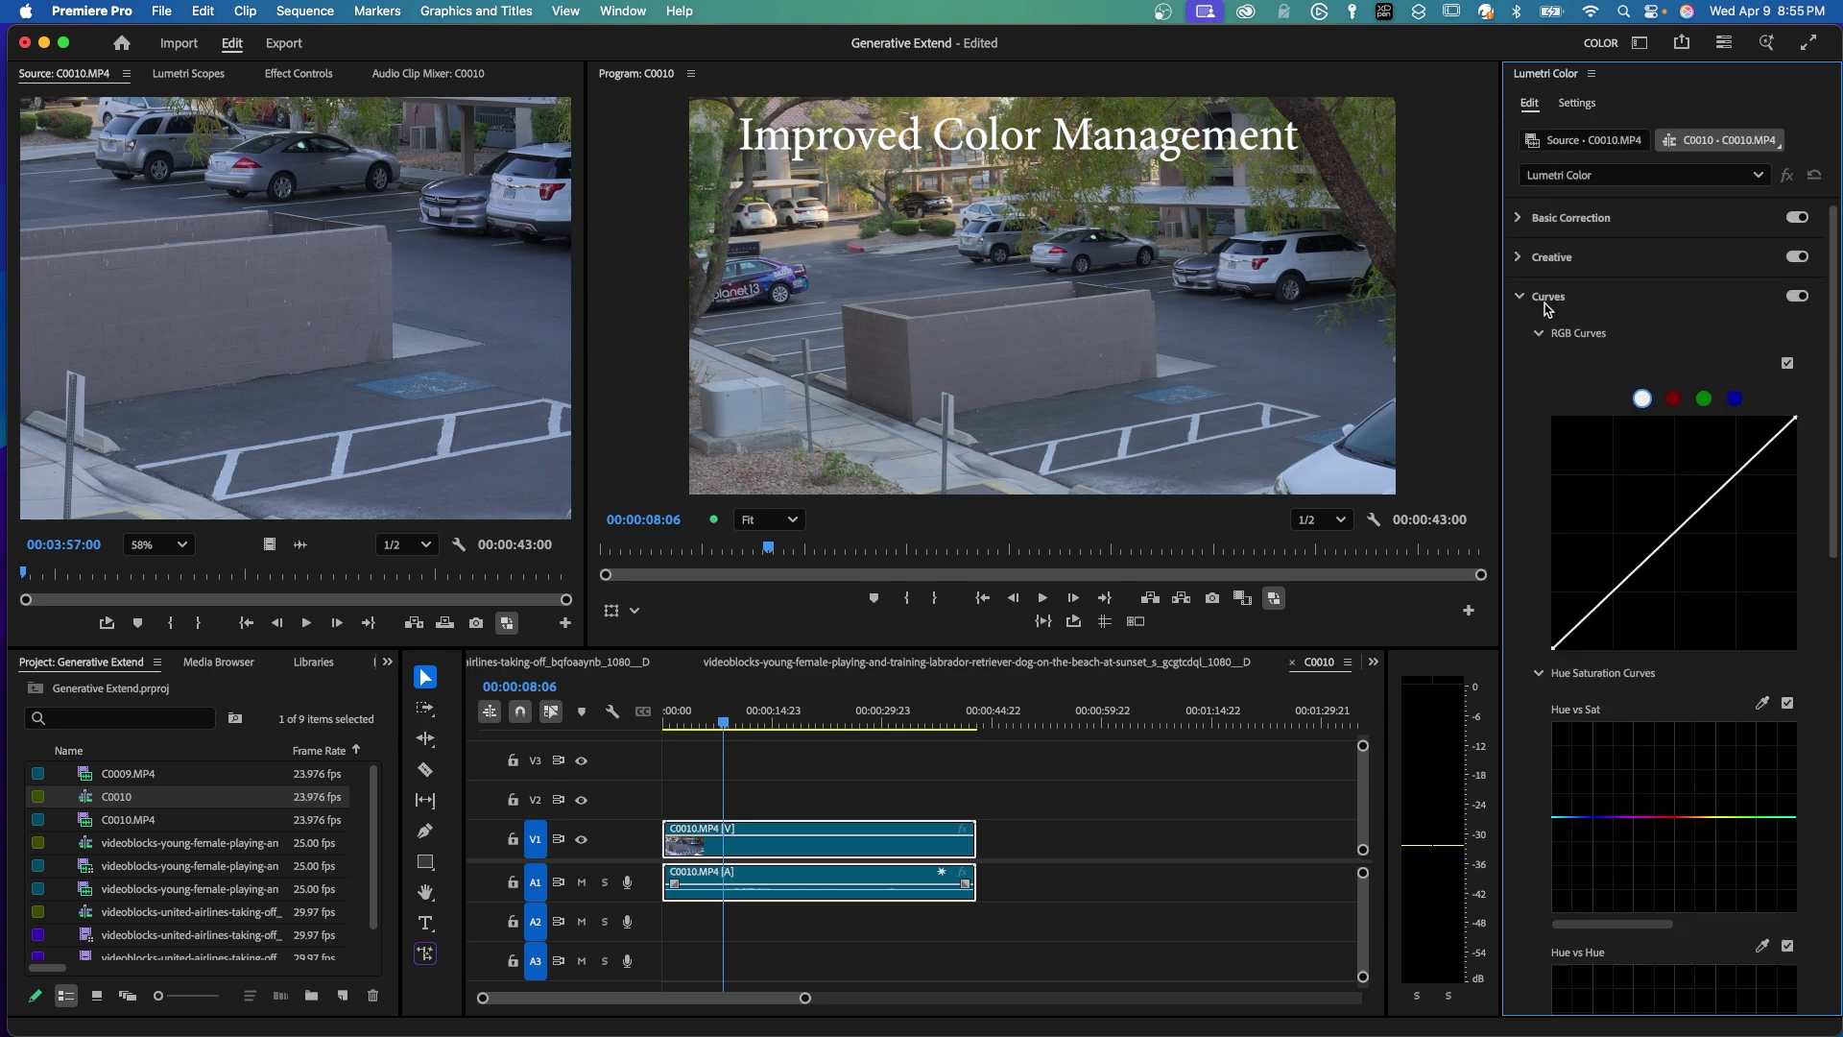
drag(1705, 504, 1708, 462)
drag(1625, 568, 1617, 592)
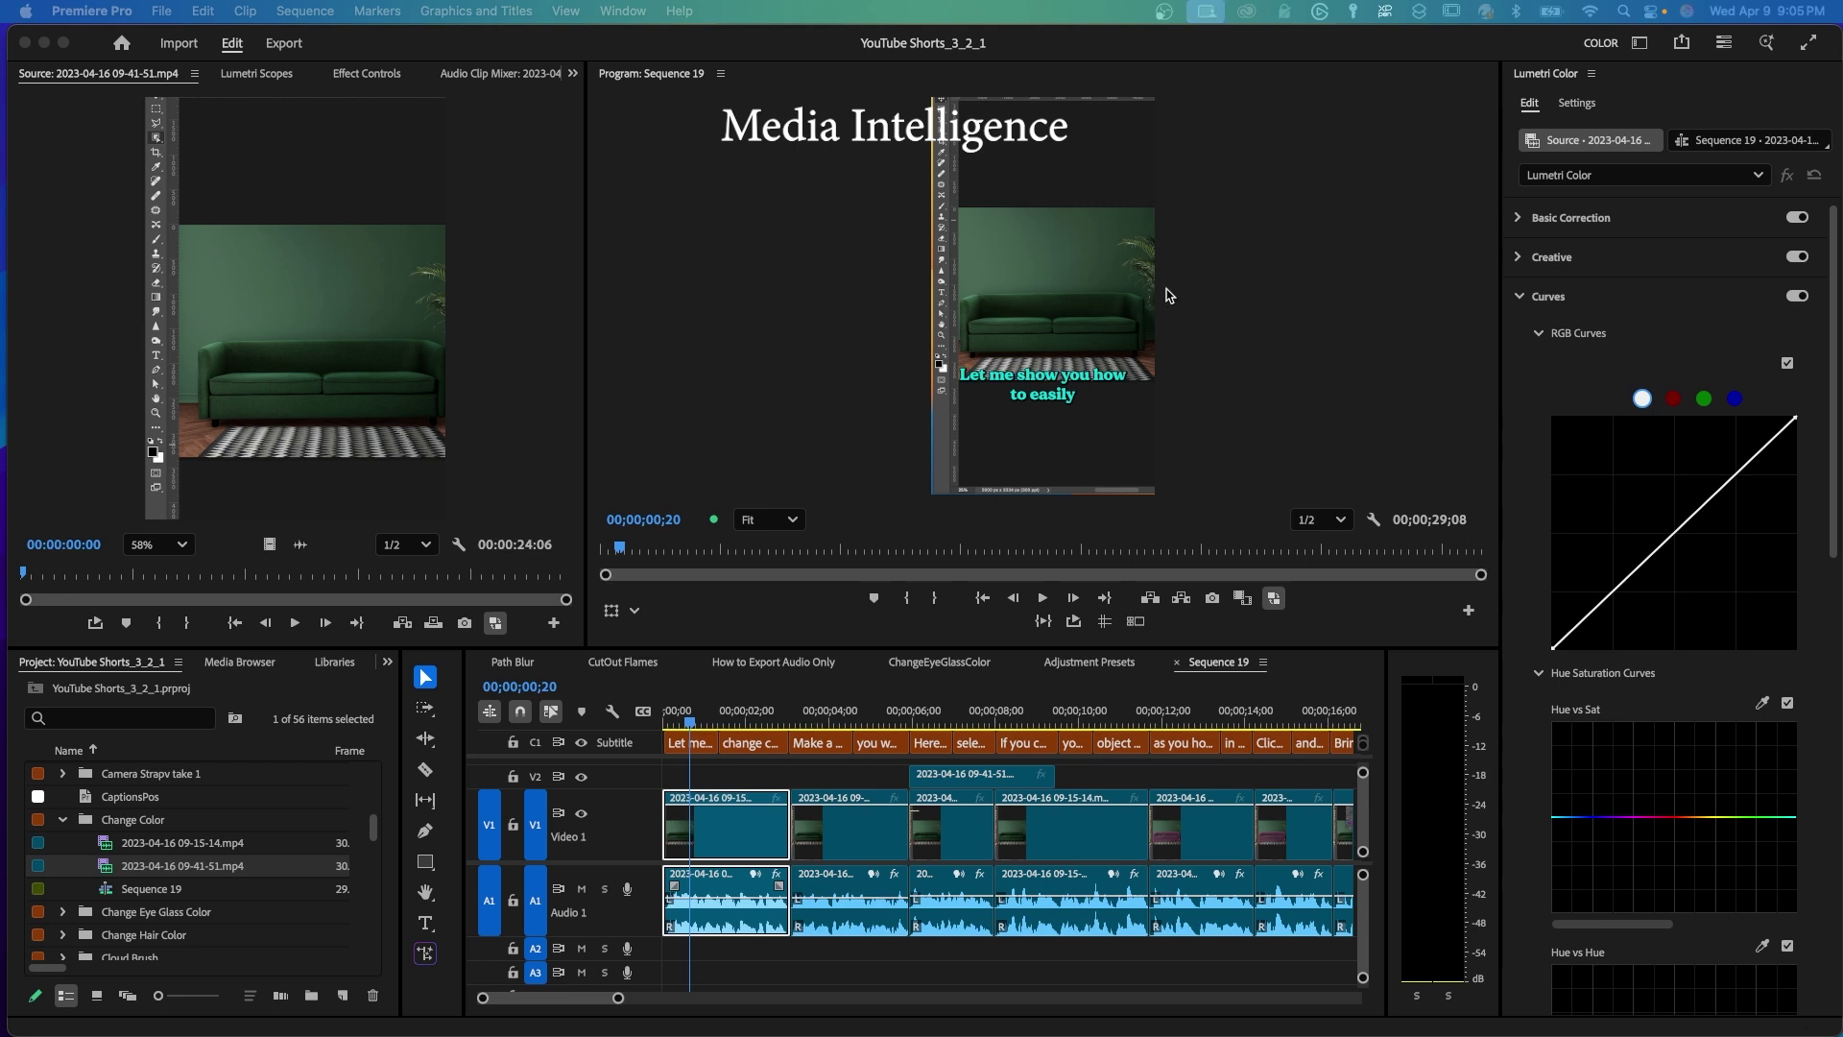
Step: Search all open projects for 'camera strap' and scroll through the results
click(1767, 44)
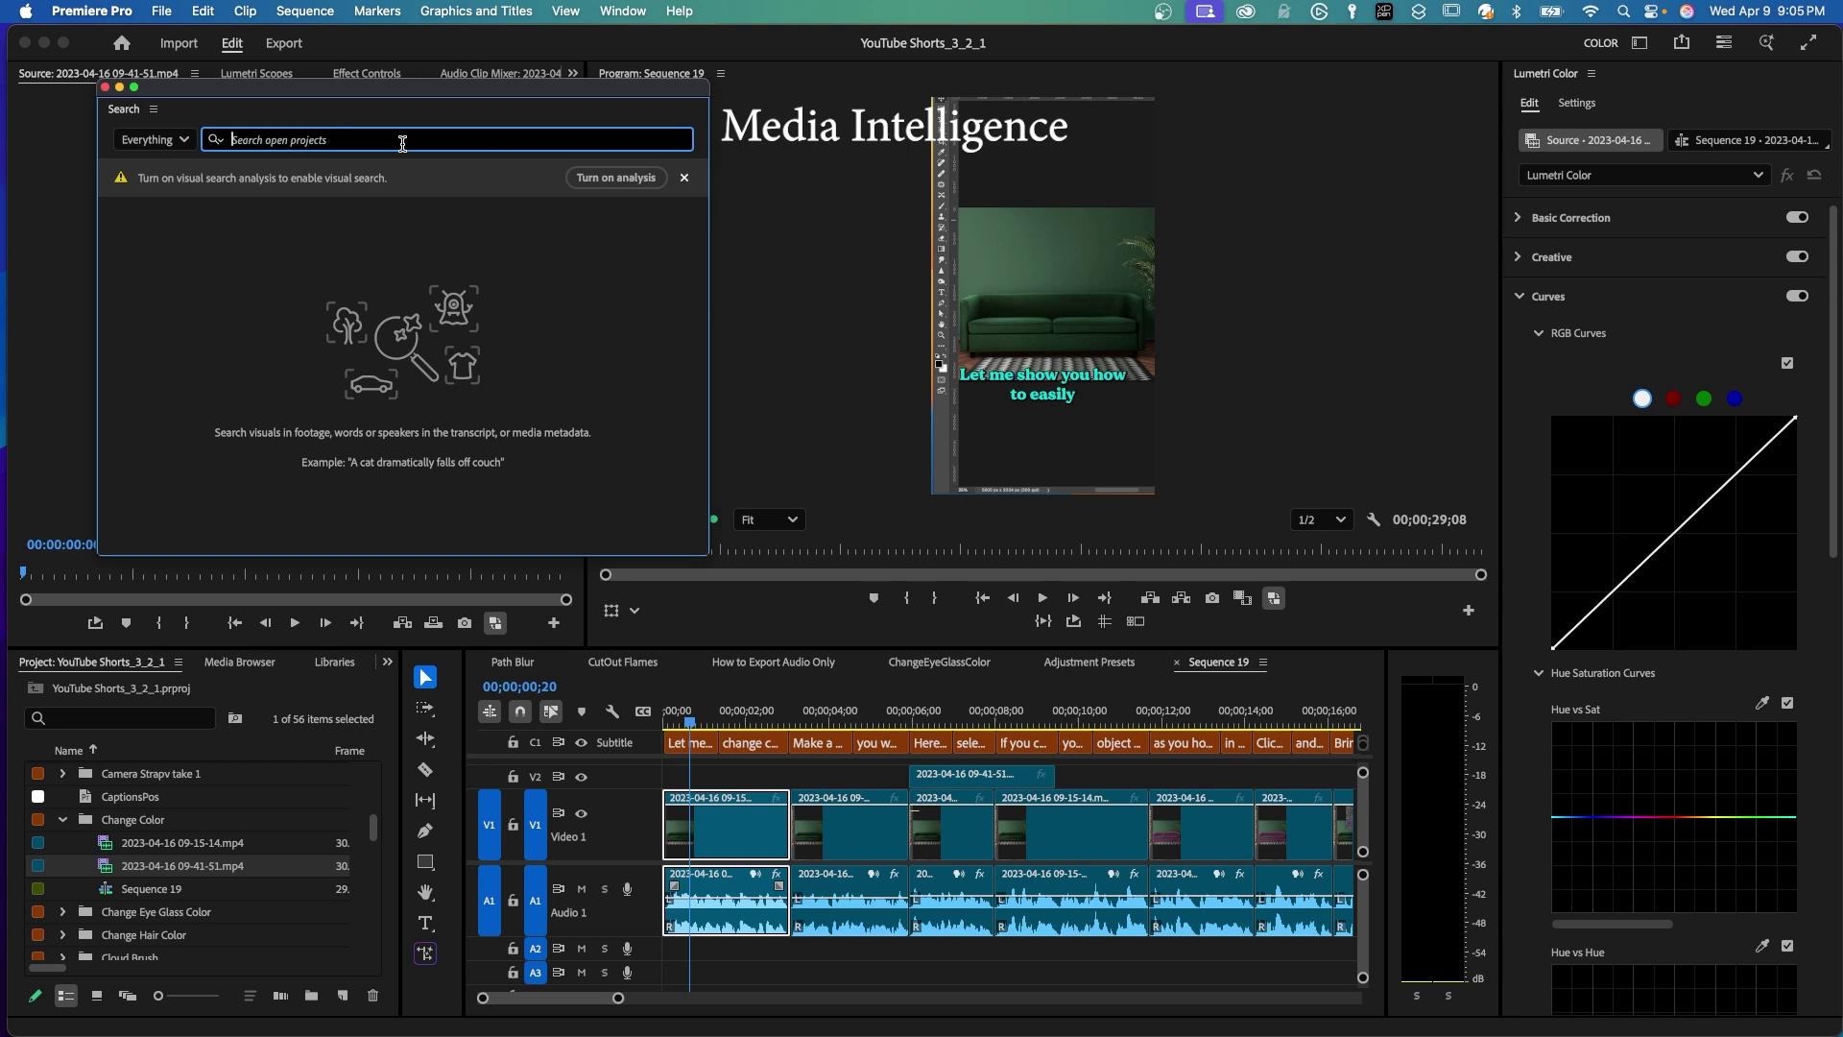
text(camera strap)
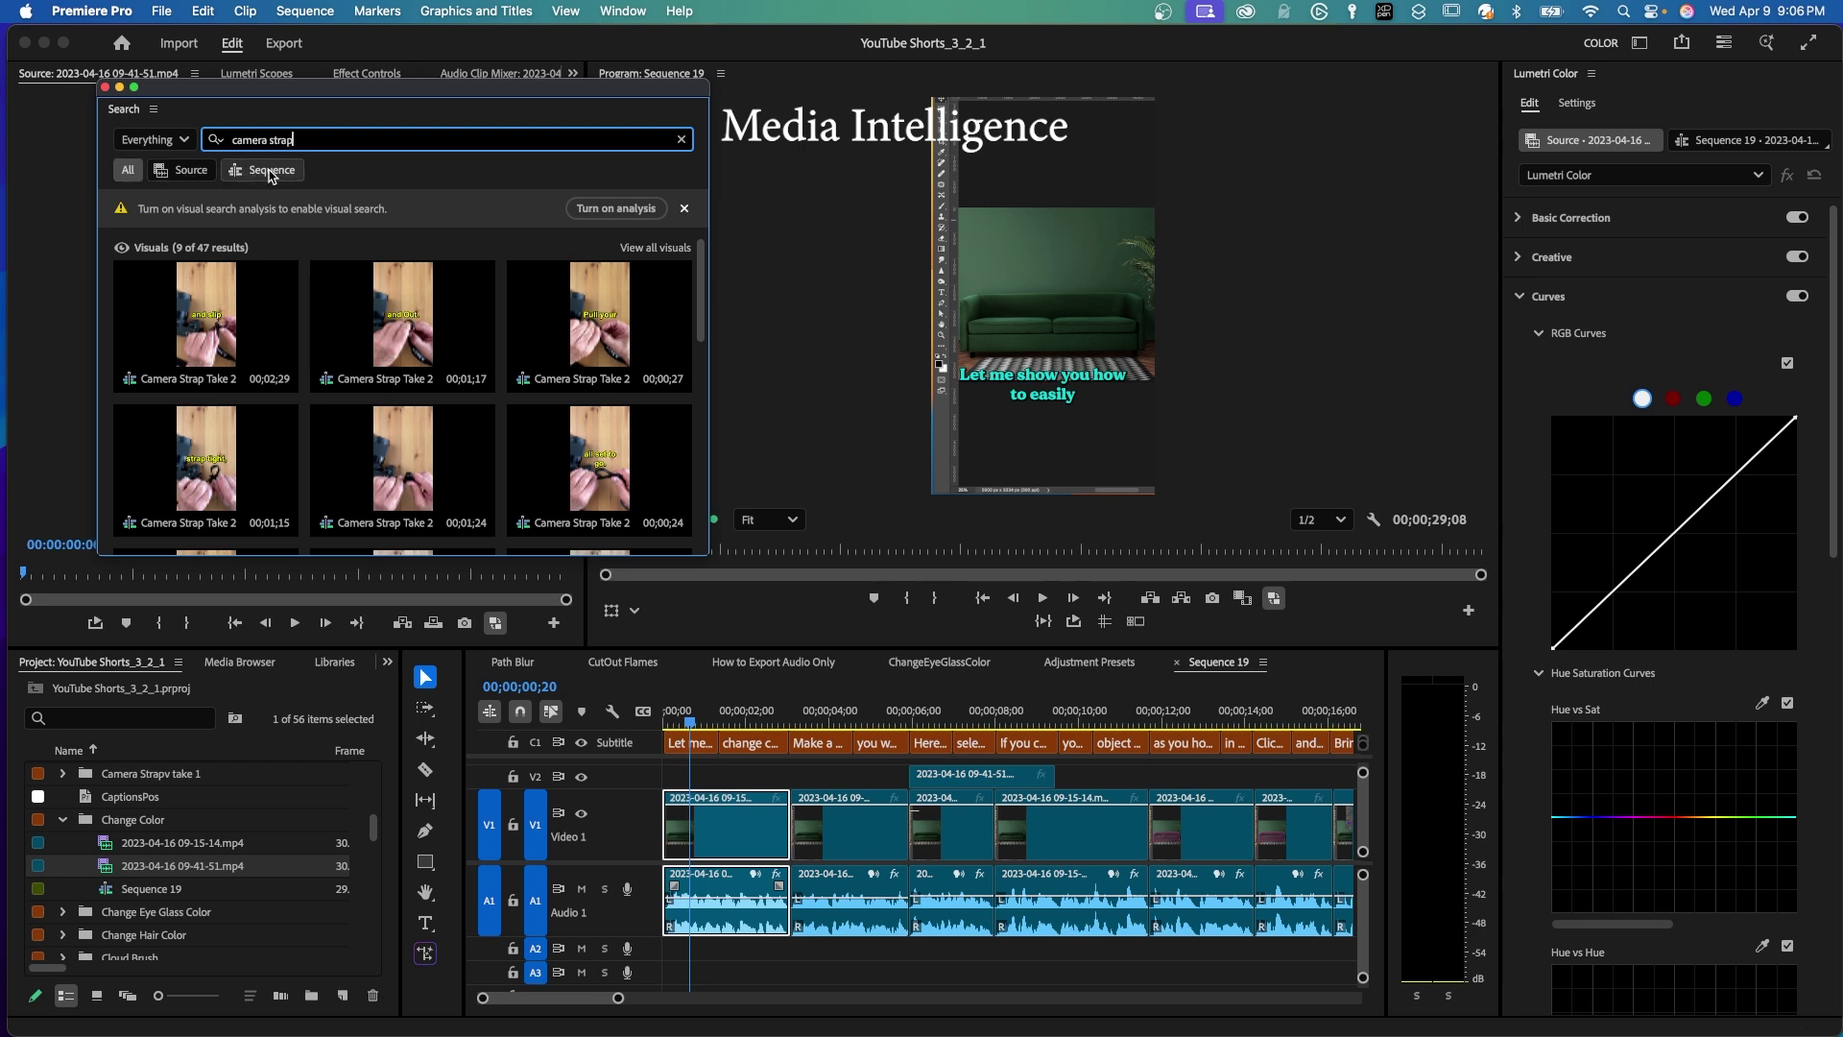
scroll(464, 297, down, 5)
scroll(464, 297, down, 2)
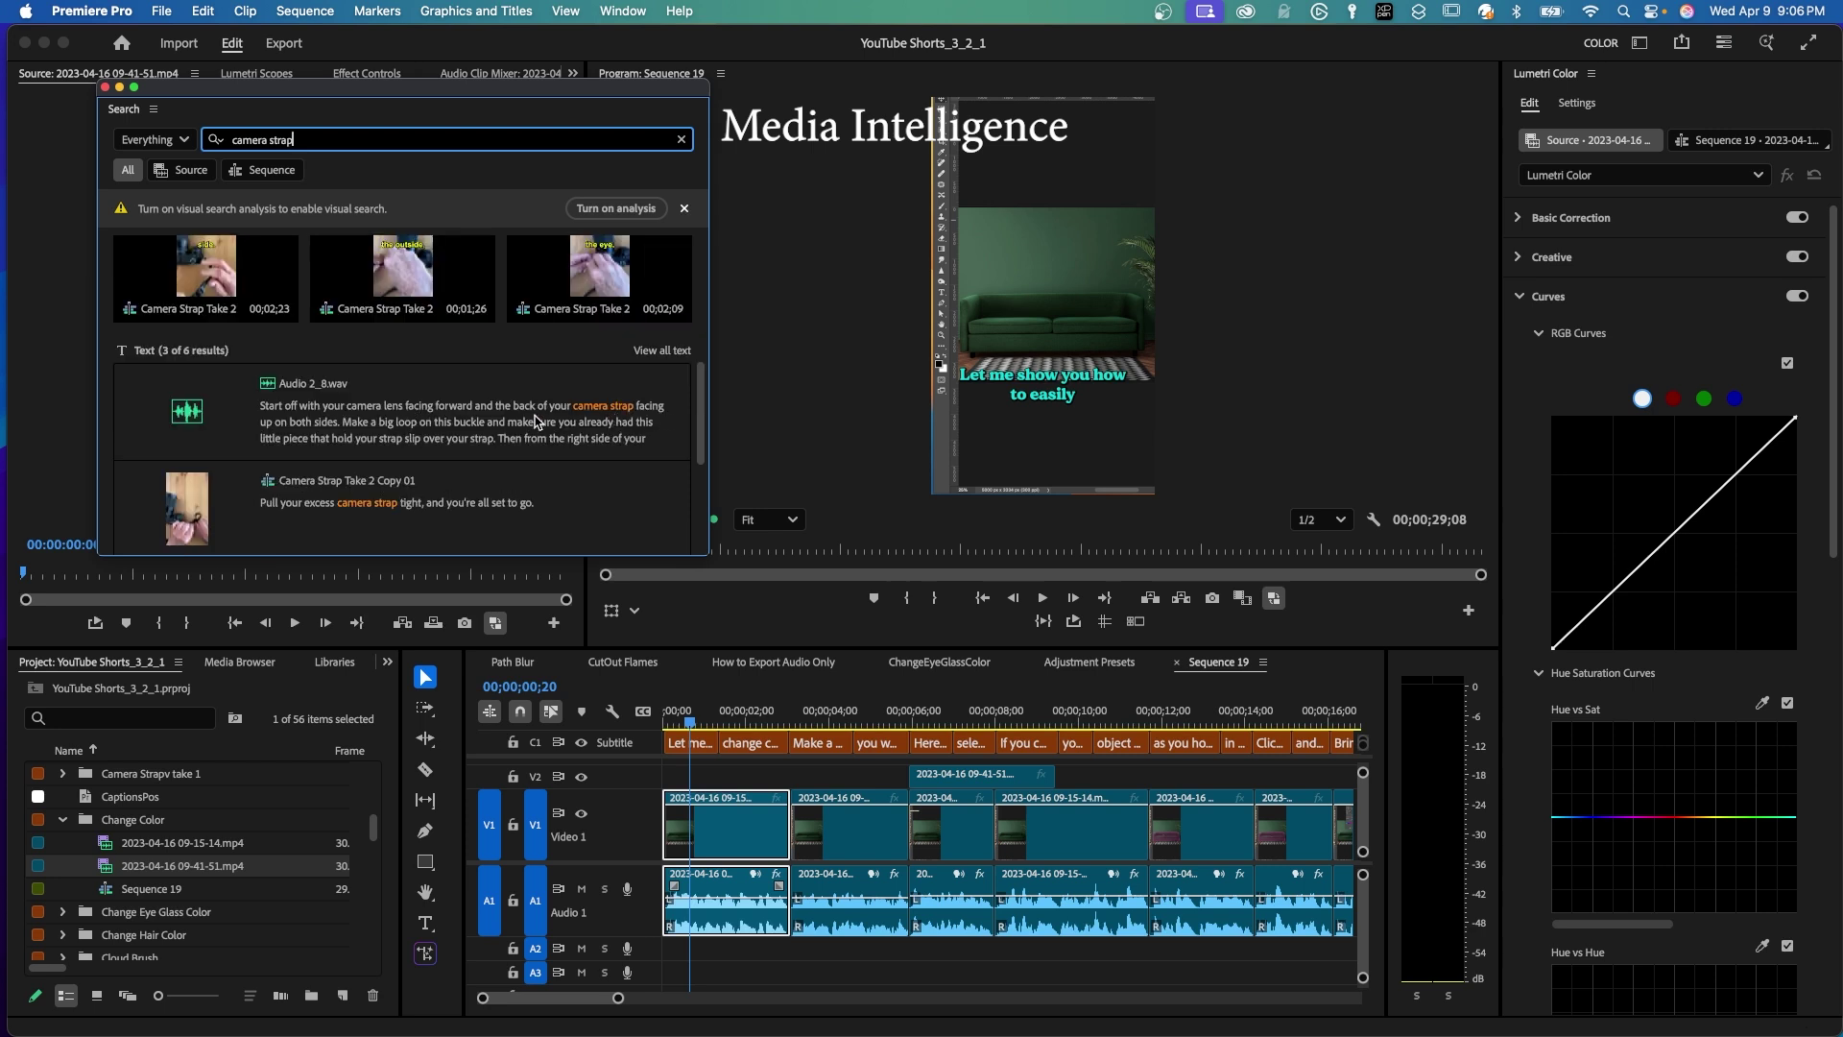
scroll(538, 422, down, 3)
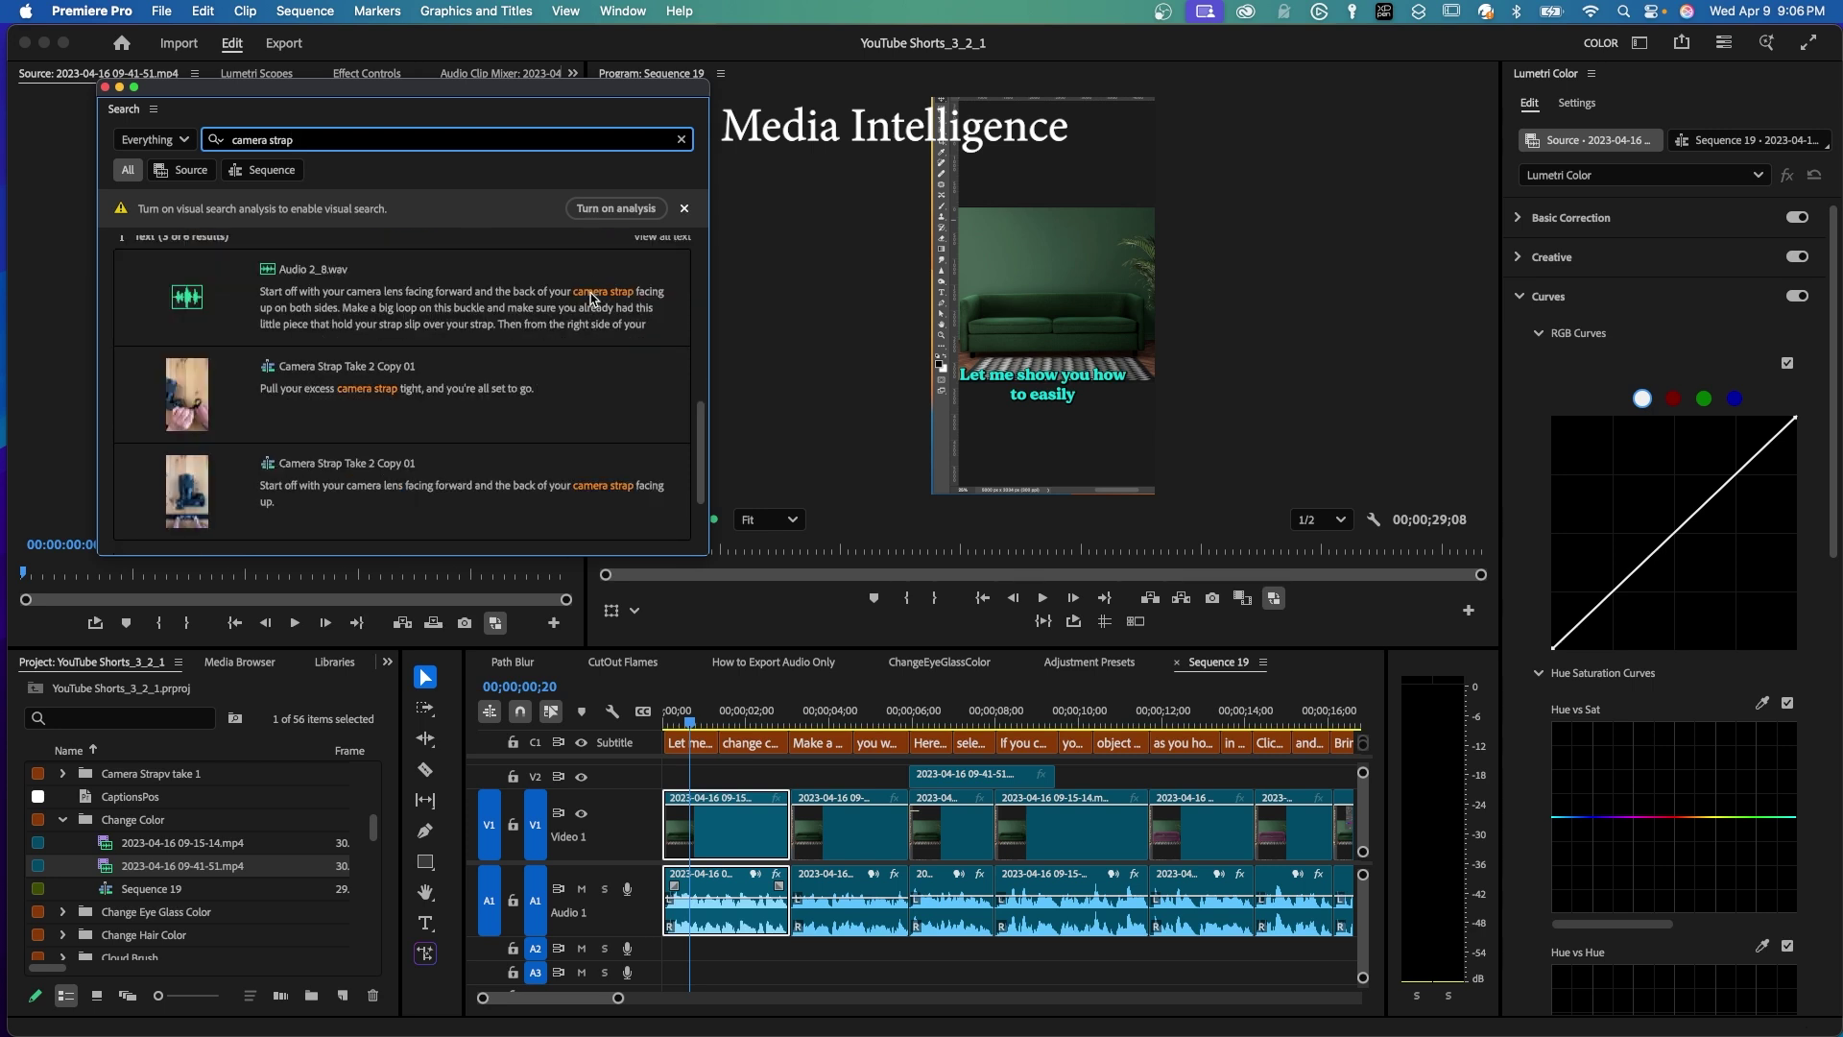
scroll(493, 384, down, 3)
scroll(493, 384, down, 10)
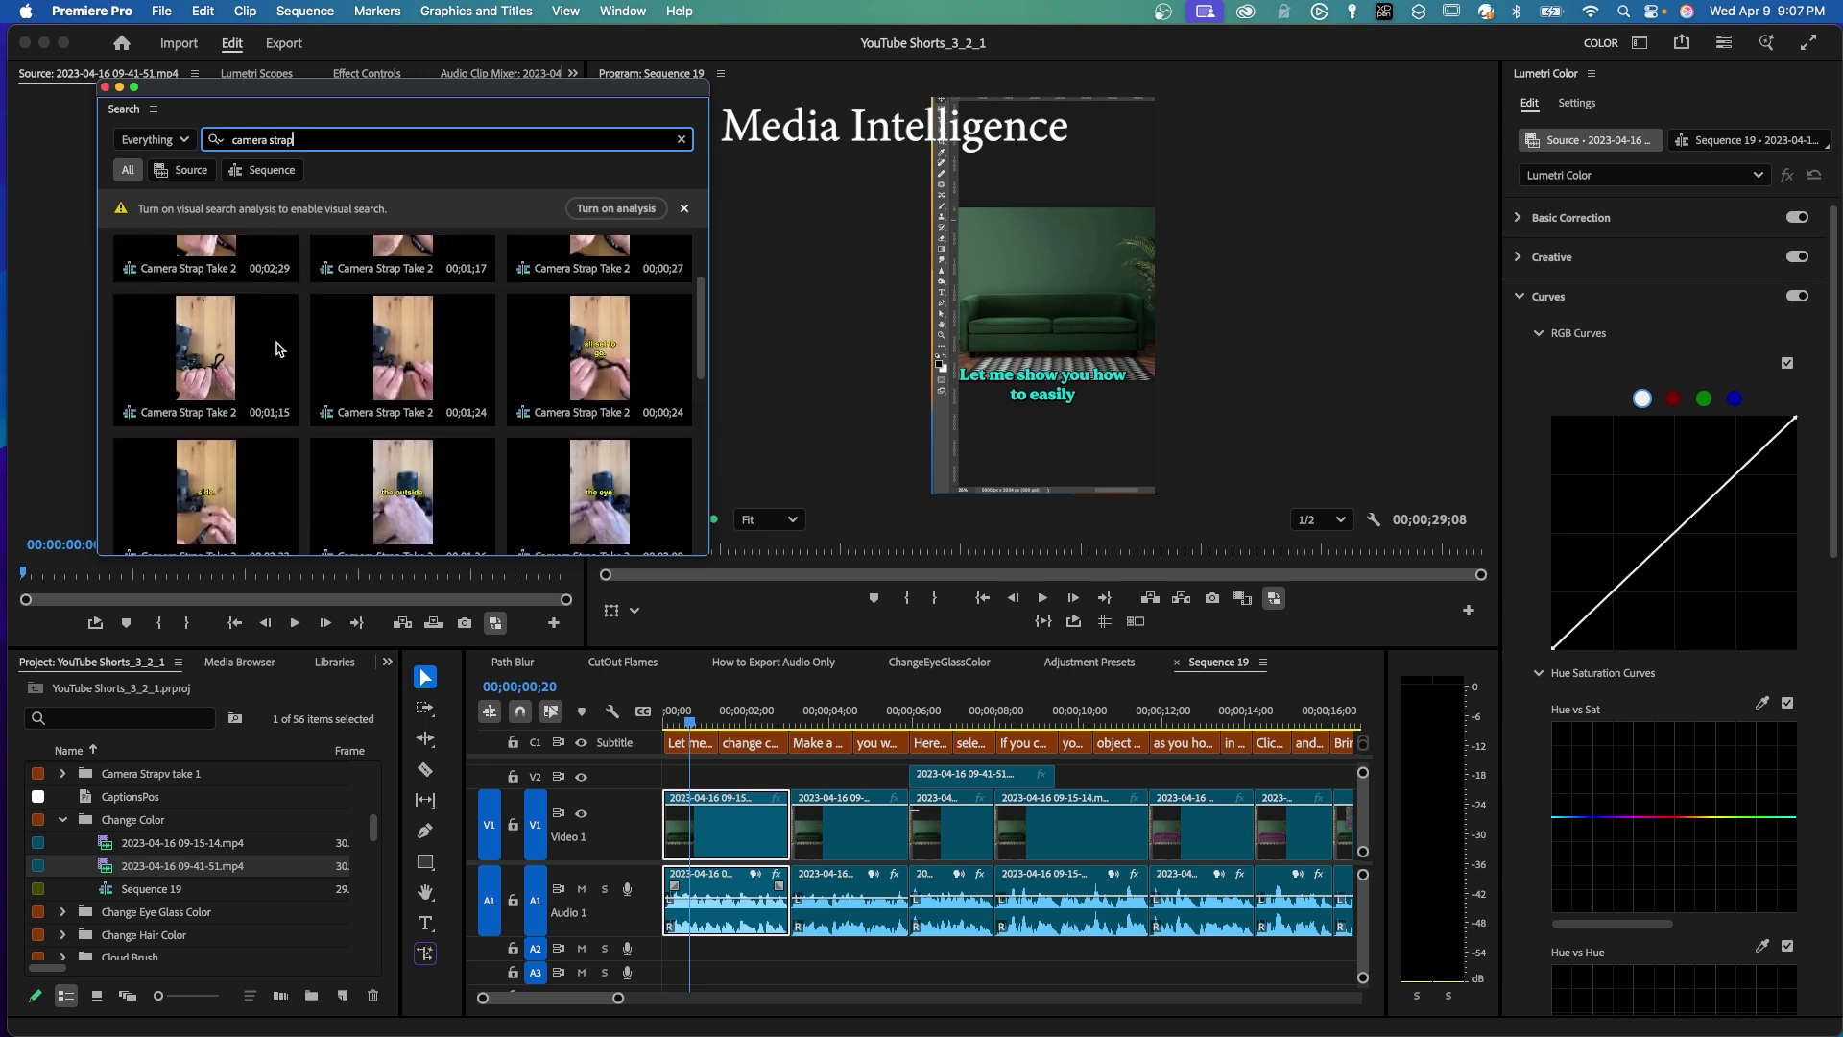
Step: Select three Camera Strap Take 2 shots in the search results
click(259, 350)
shift+click(452, 362)
shift+click(641, 355)
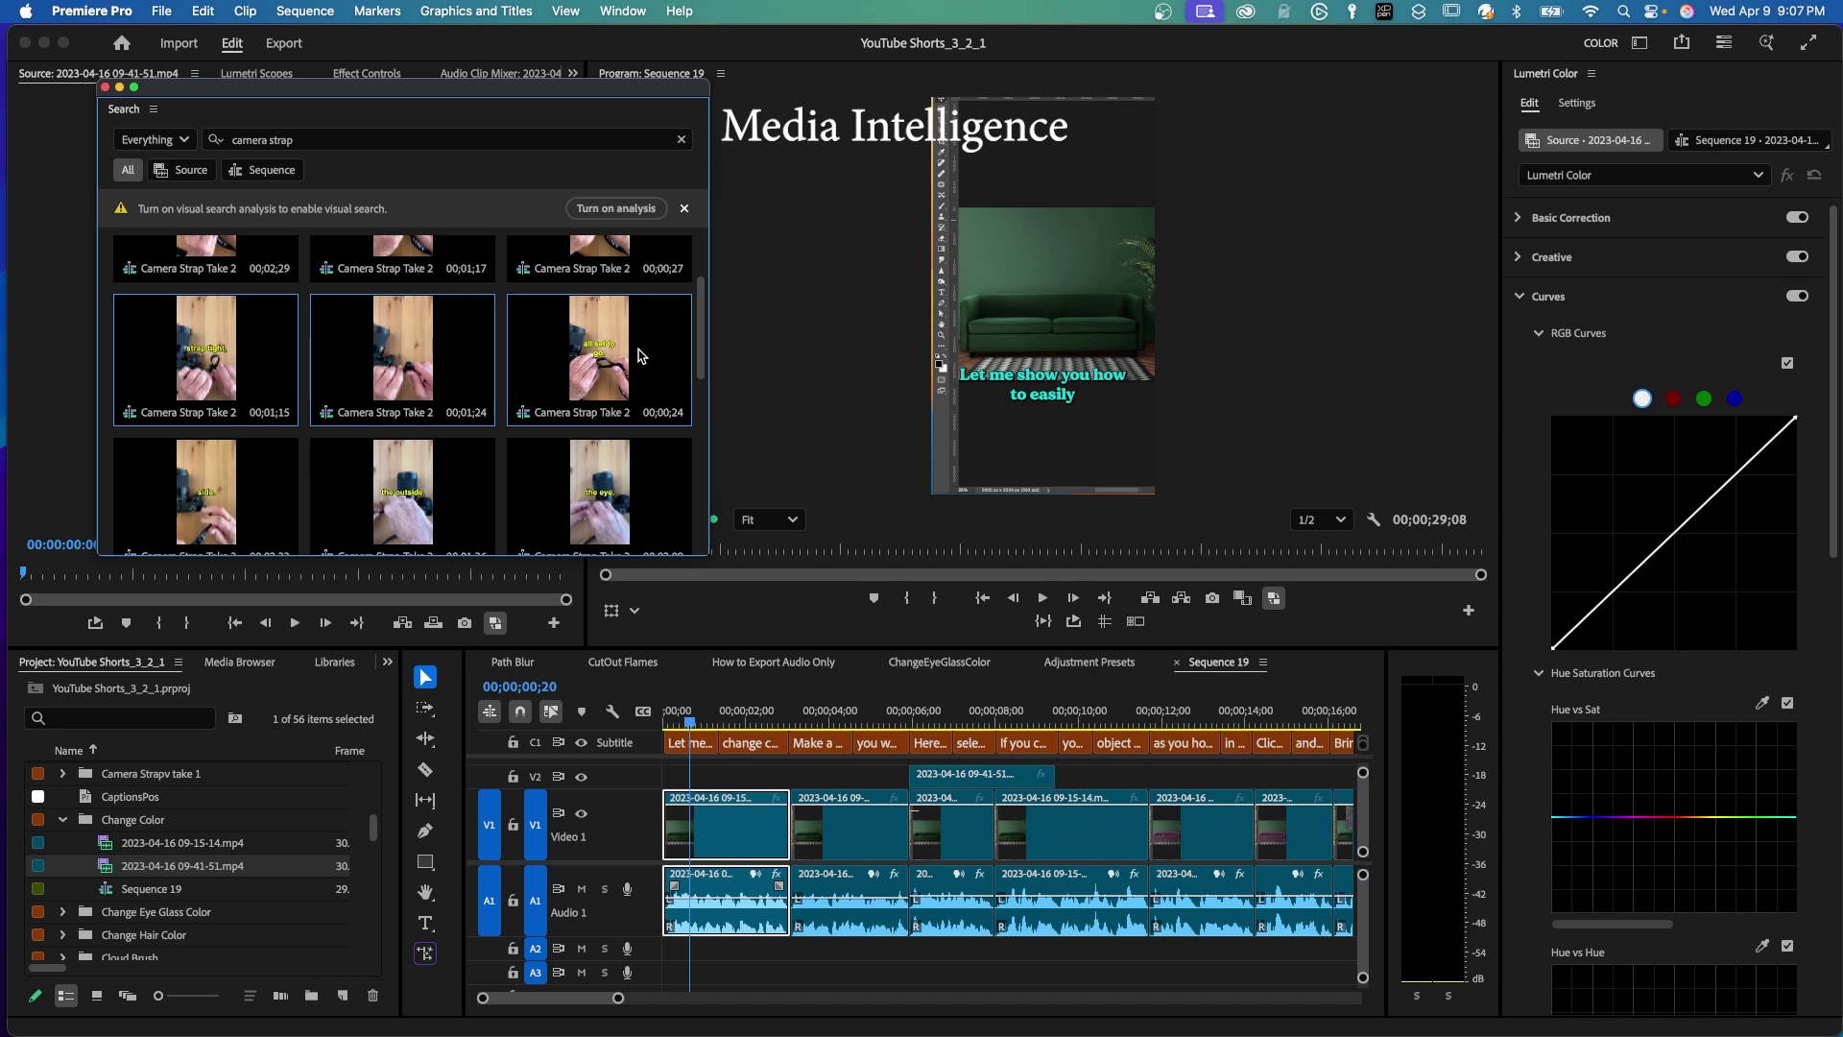
Step: Open the Camera Strap Take 2 sequence, then search the project media for 'car'
double_click(457, 358)
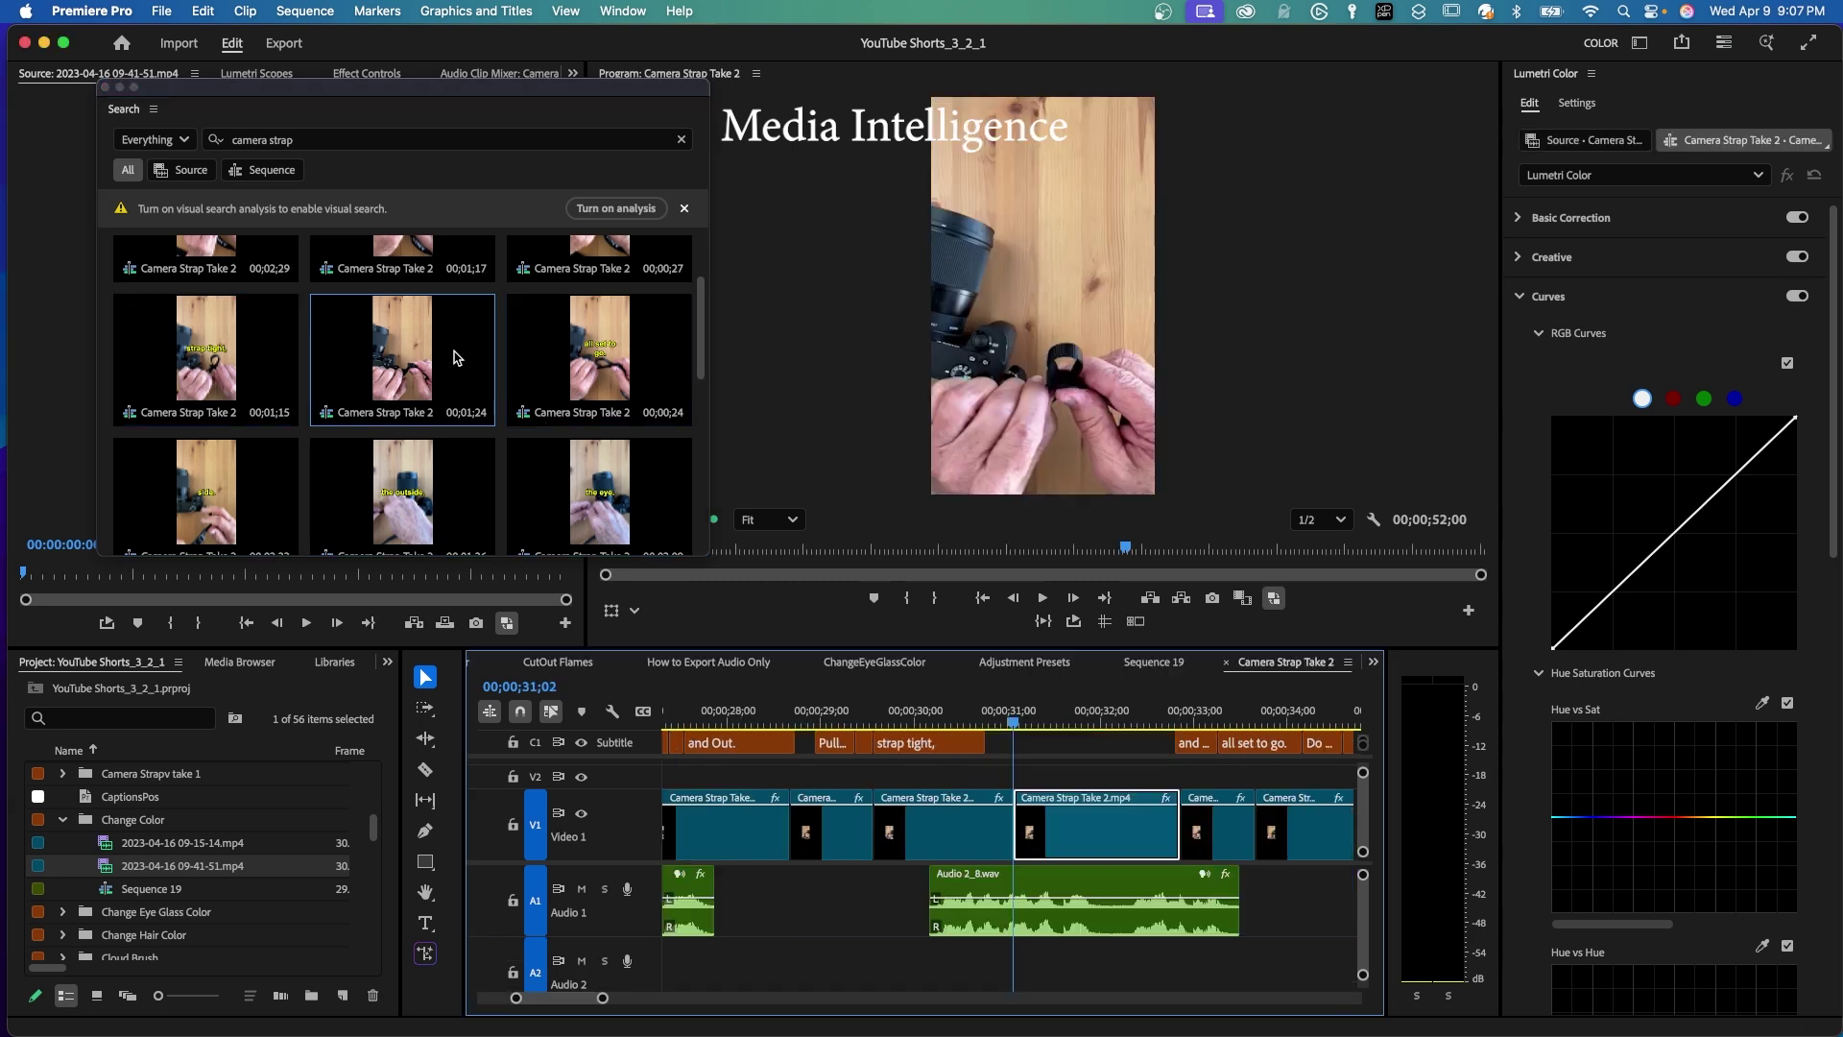
drag(360, 144, 184, 137)
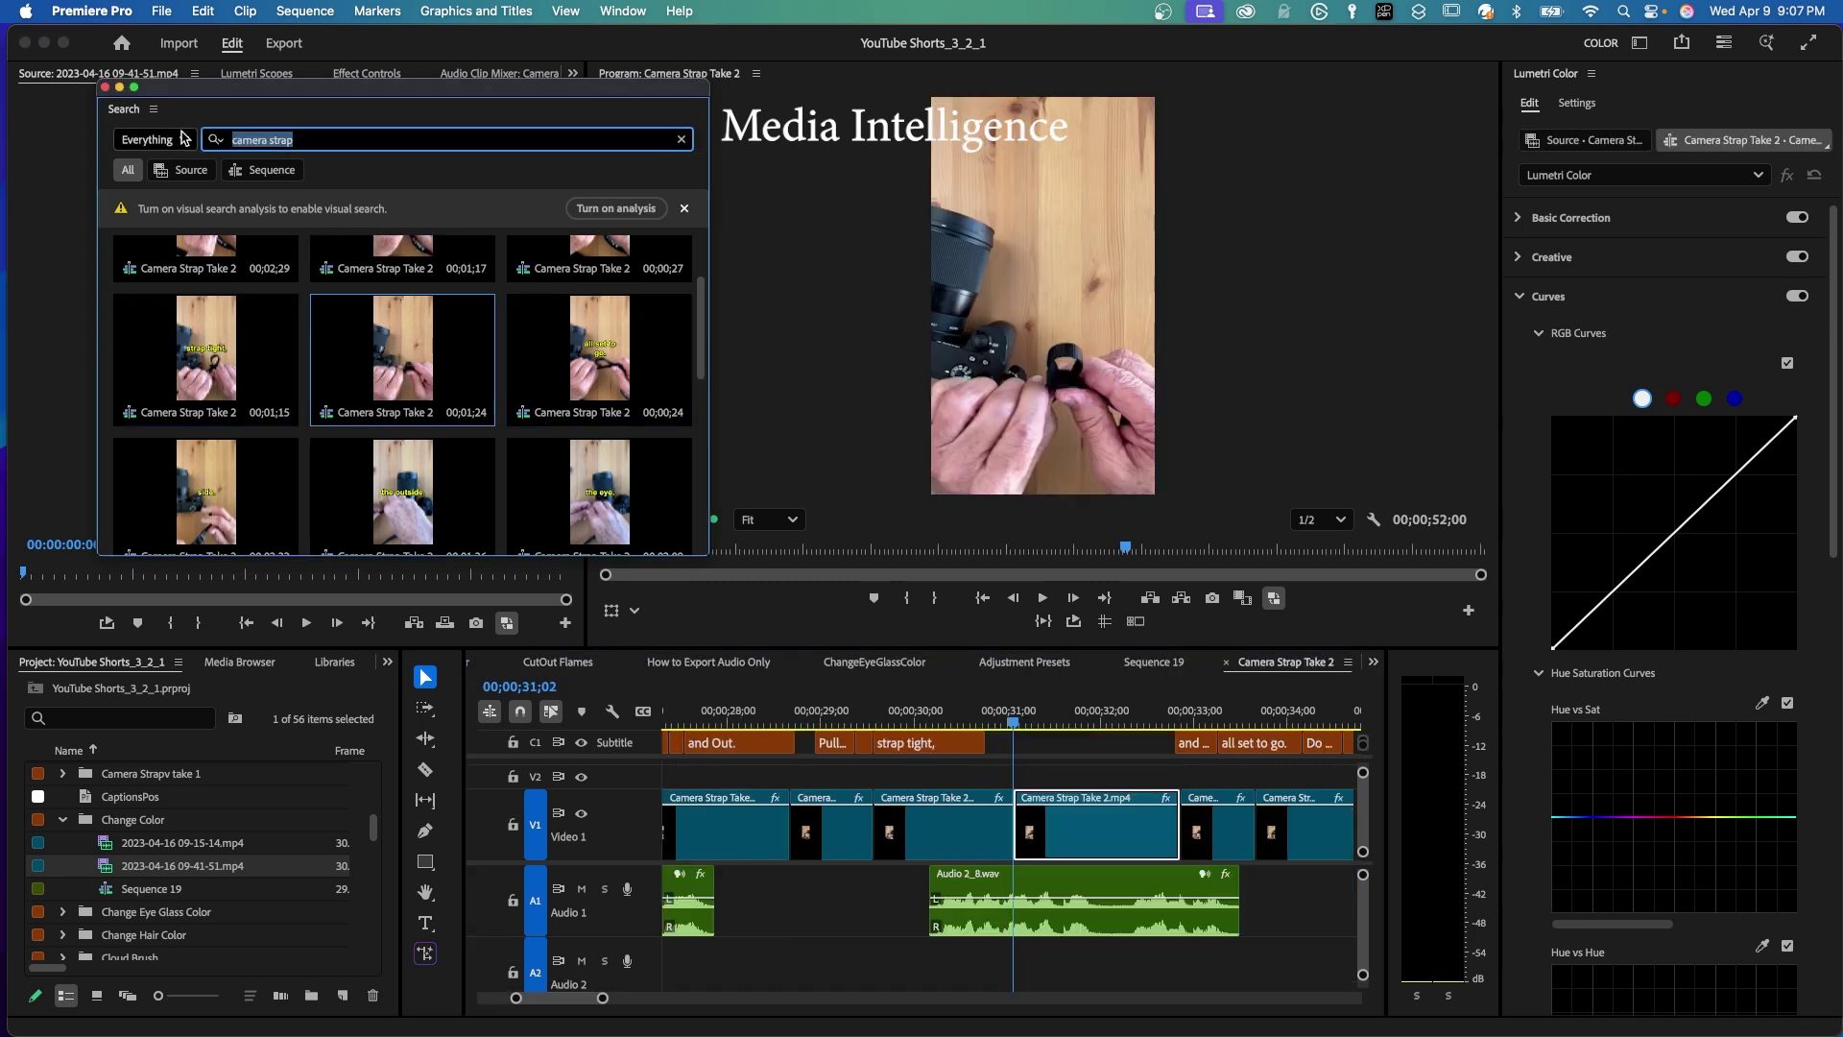
text(car)
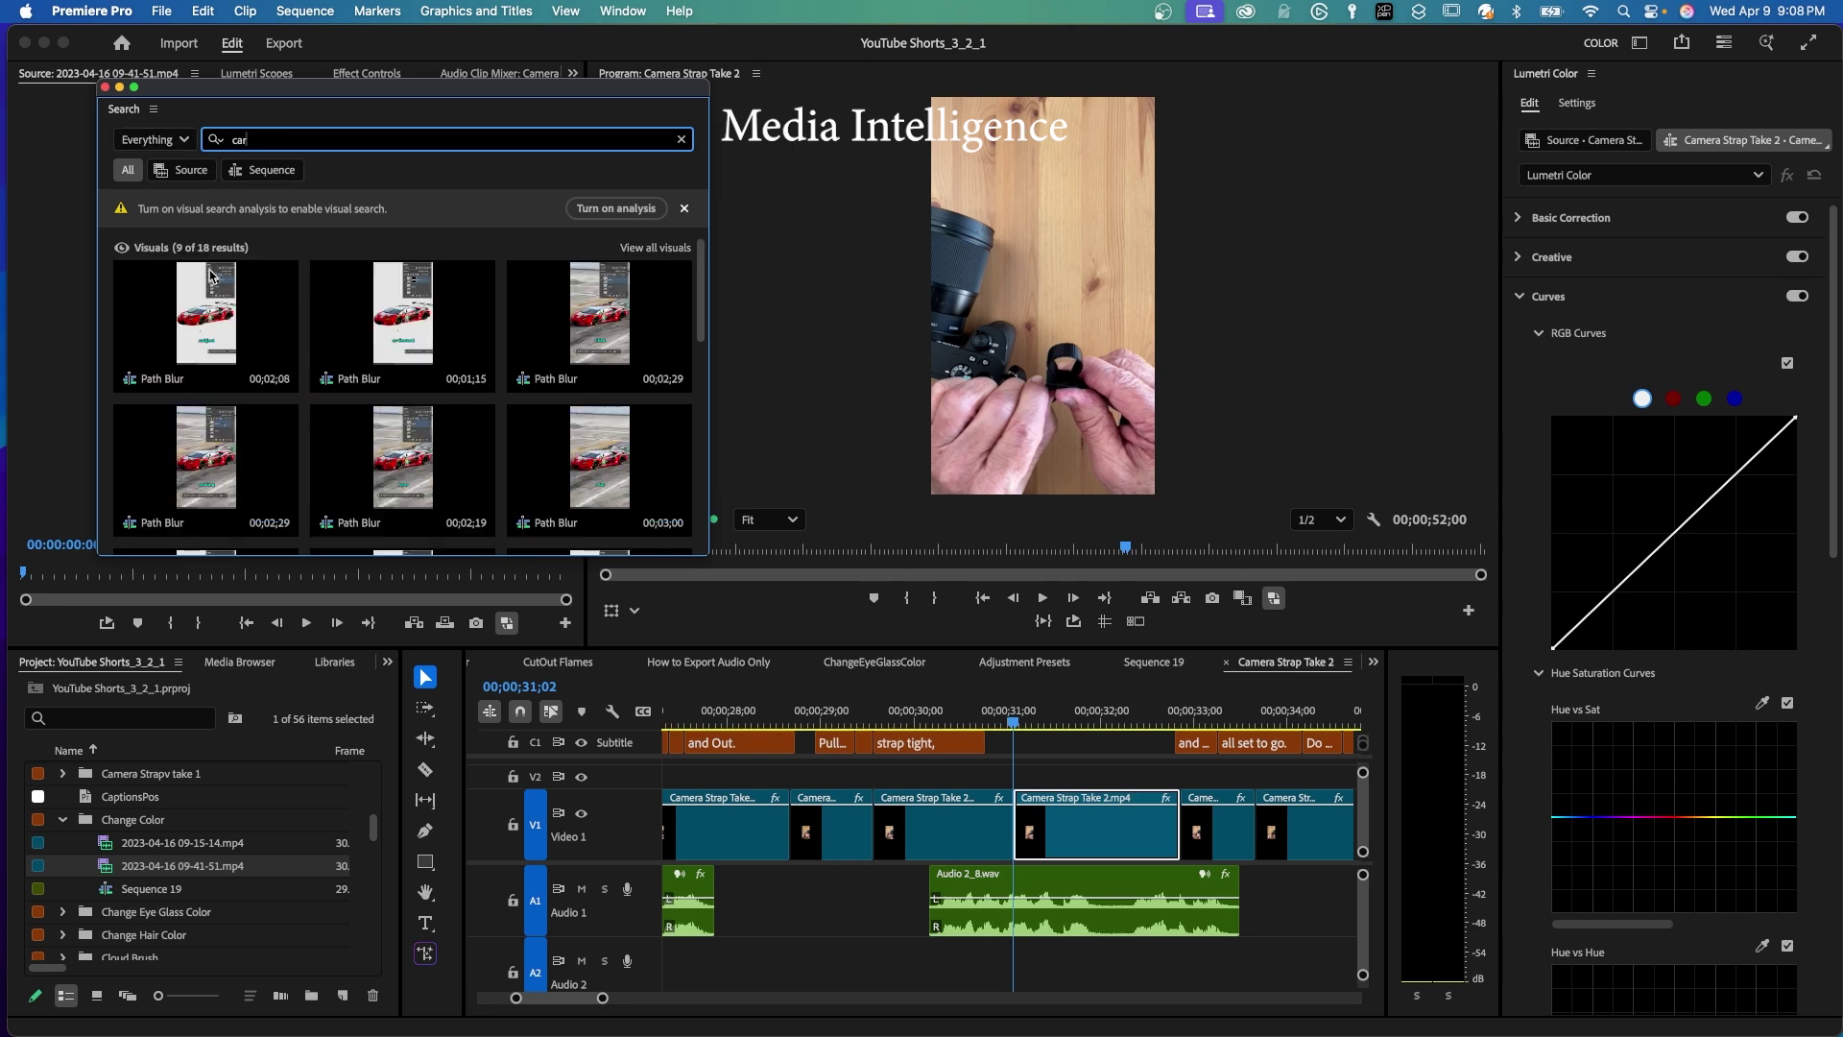
Step: Browse the car results and open the Path Blur sequence at the red car shot
scroll(207, 312, down, 1)
scroll(285, 403, down, 5)
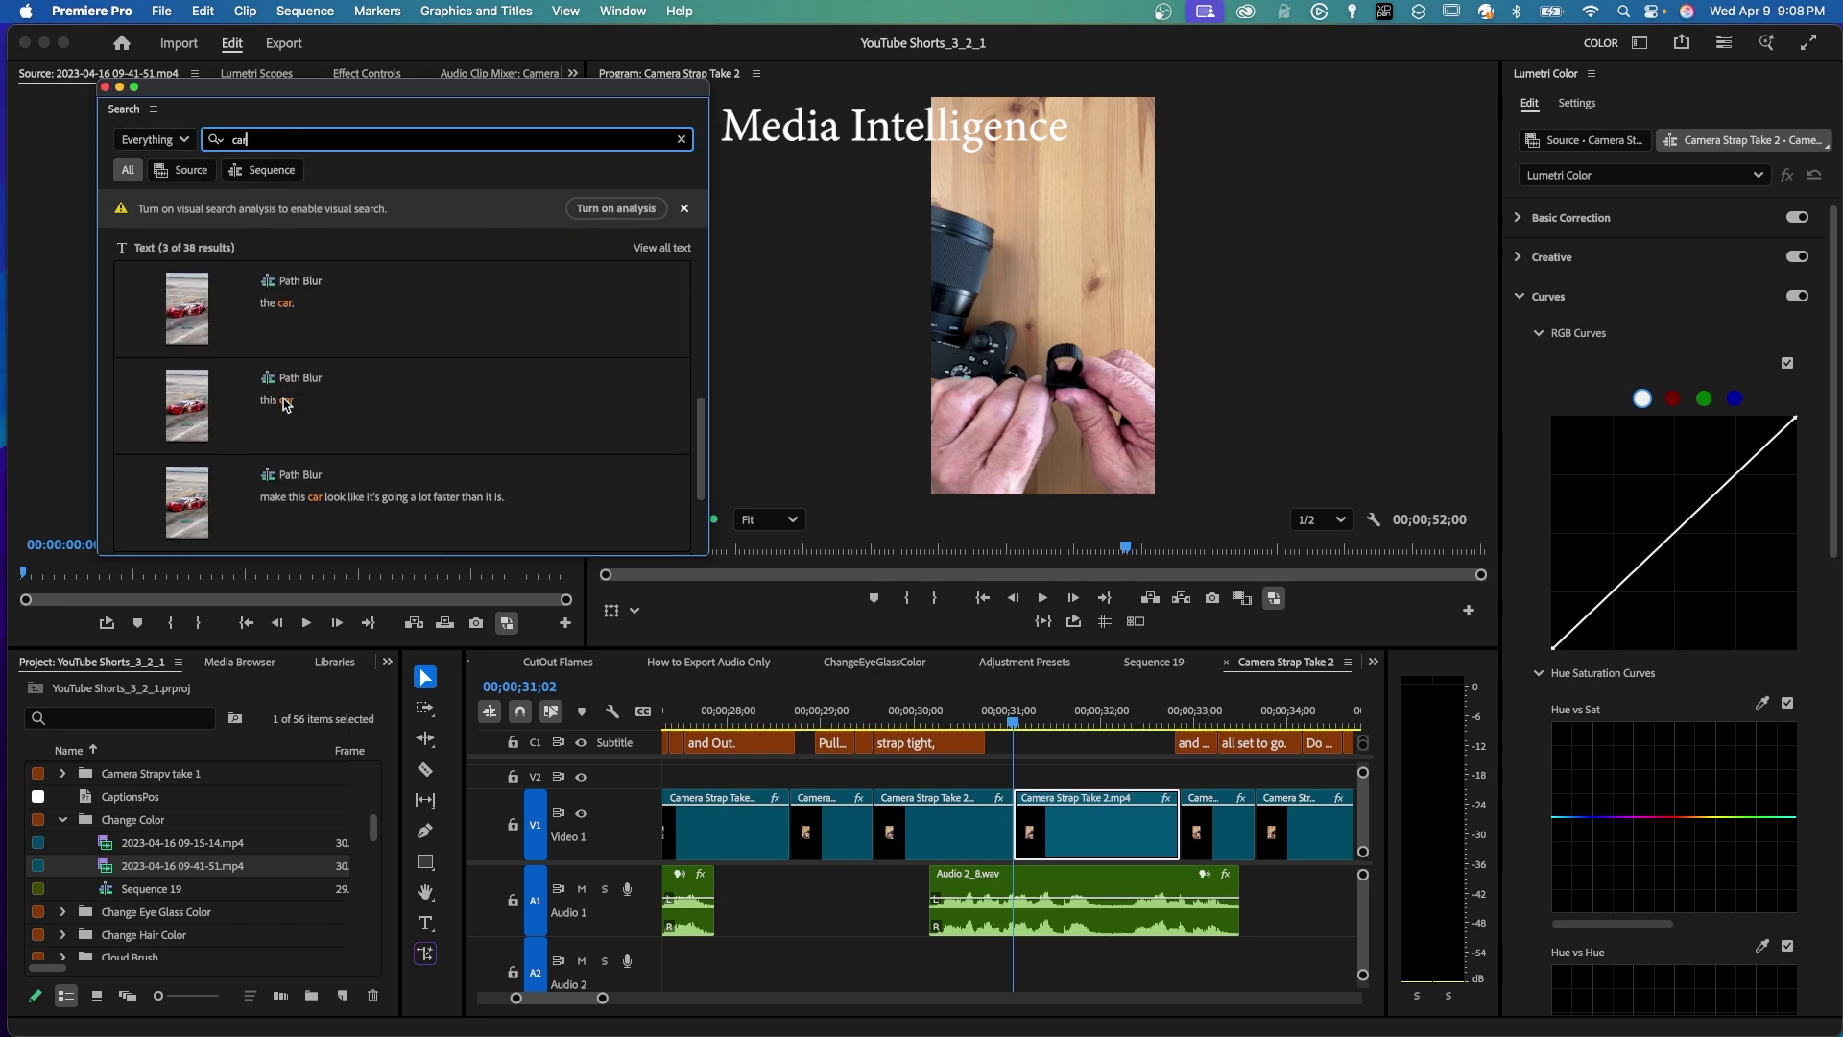
scroll(286, 404, down, 2)
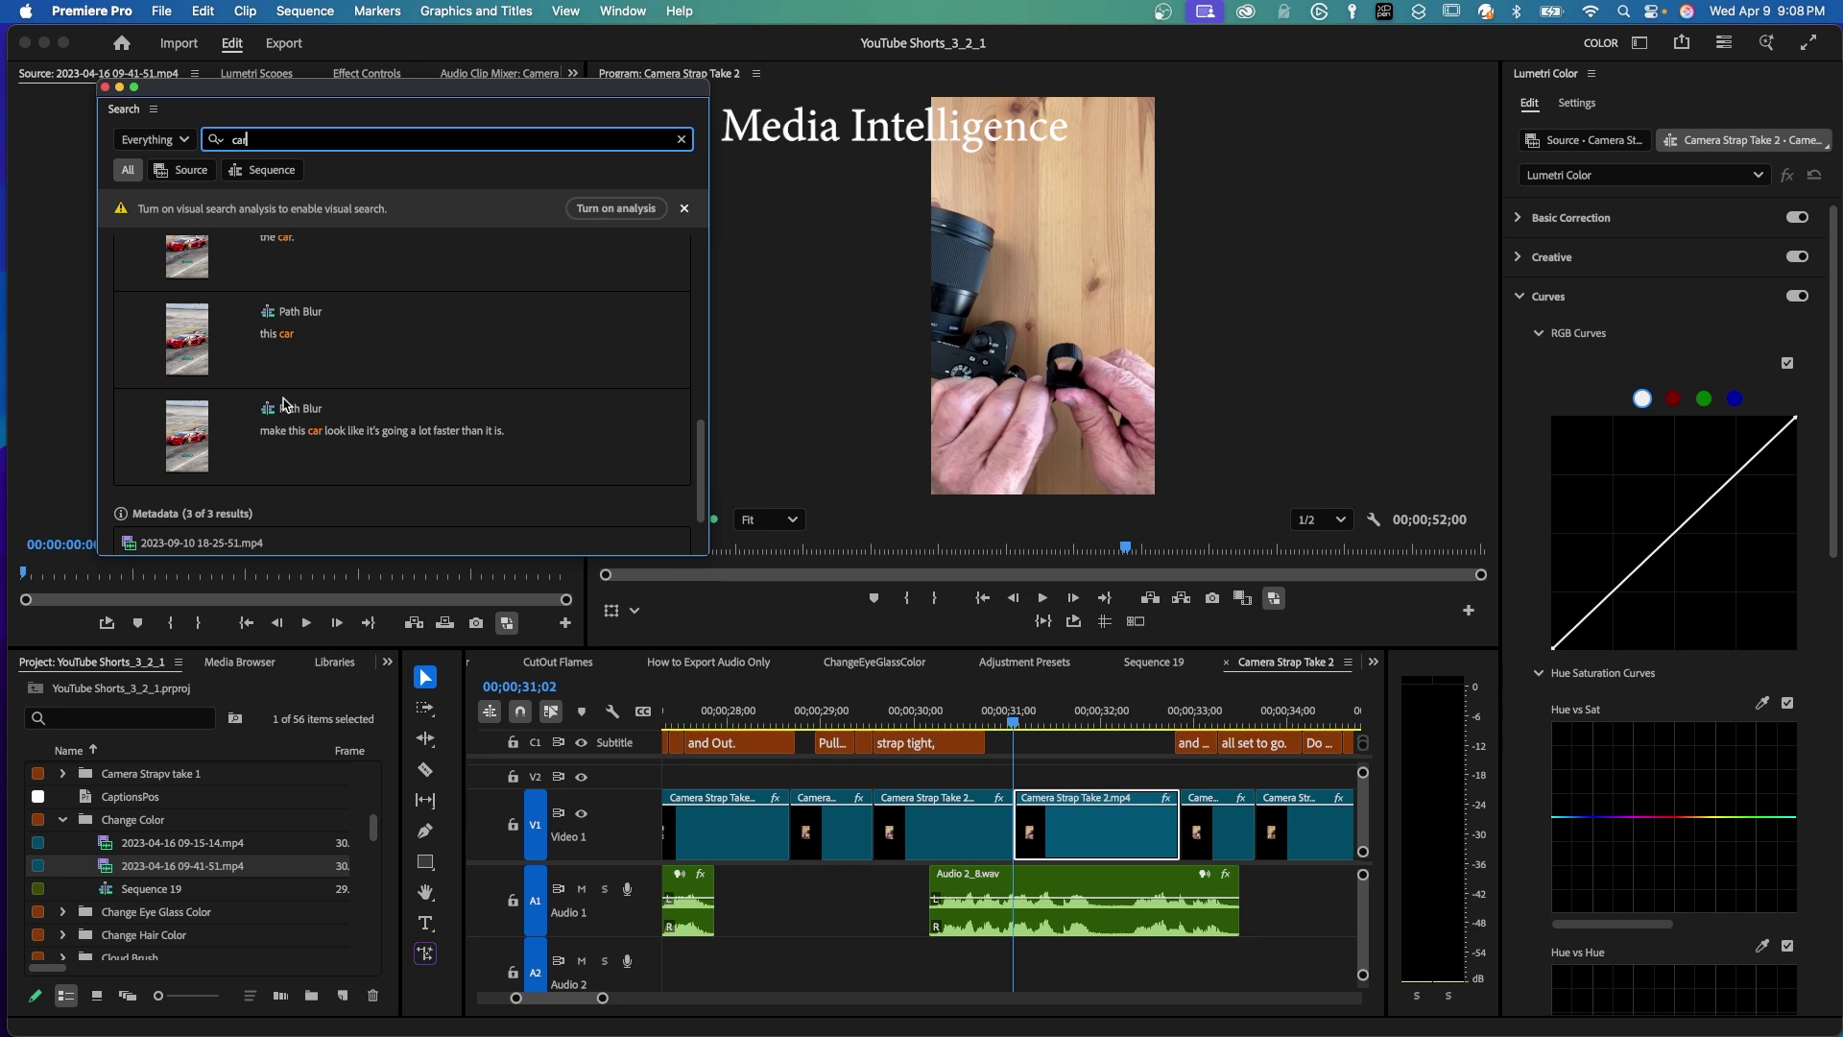
scroll(316, 427, up, 10)
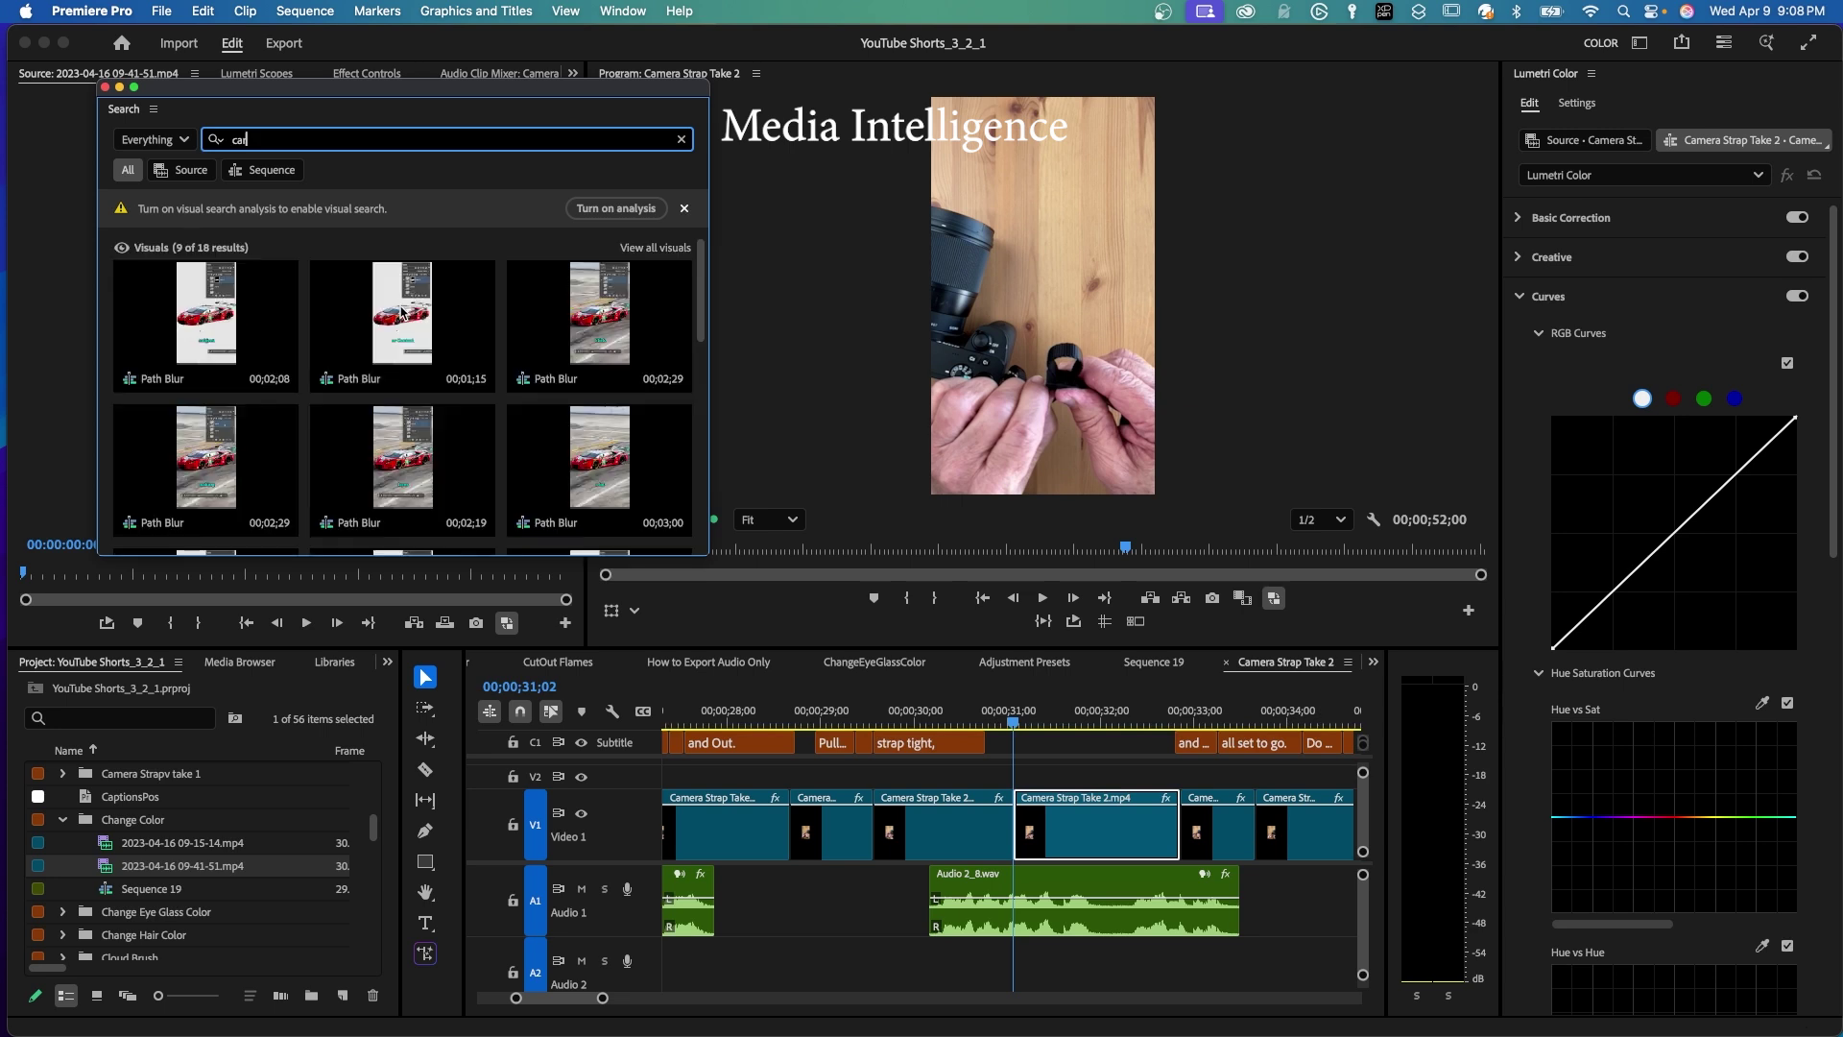
double_click(407, 315)
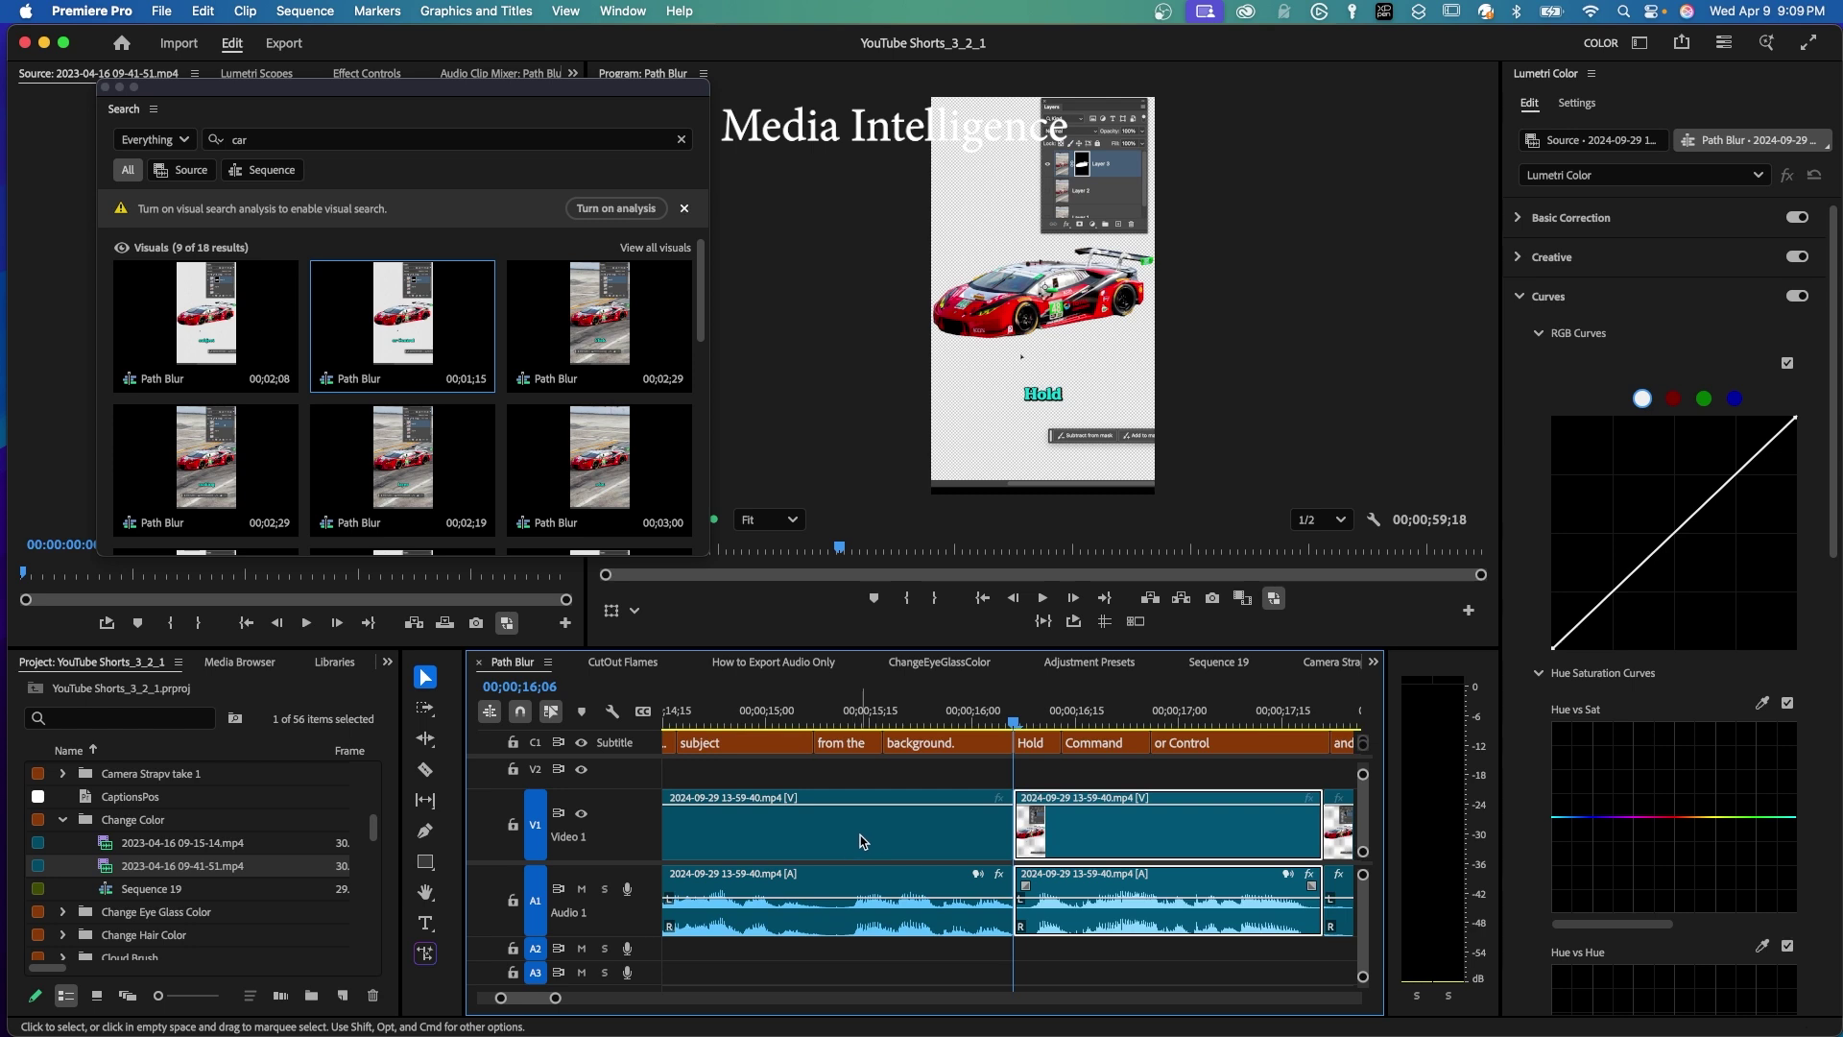
click(188, 141)
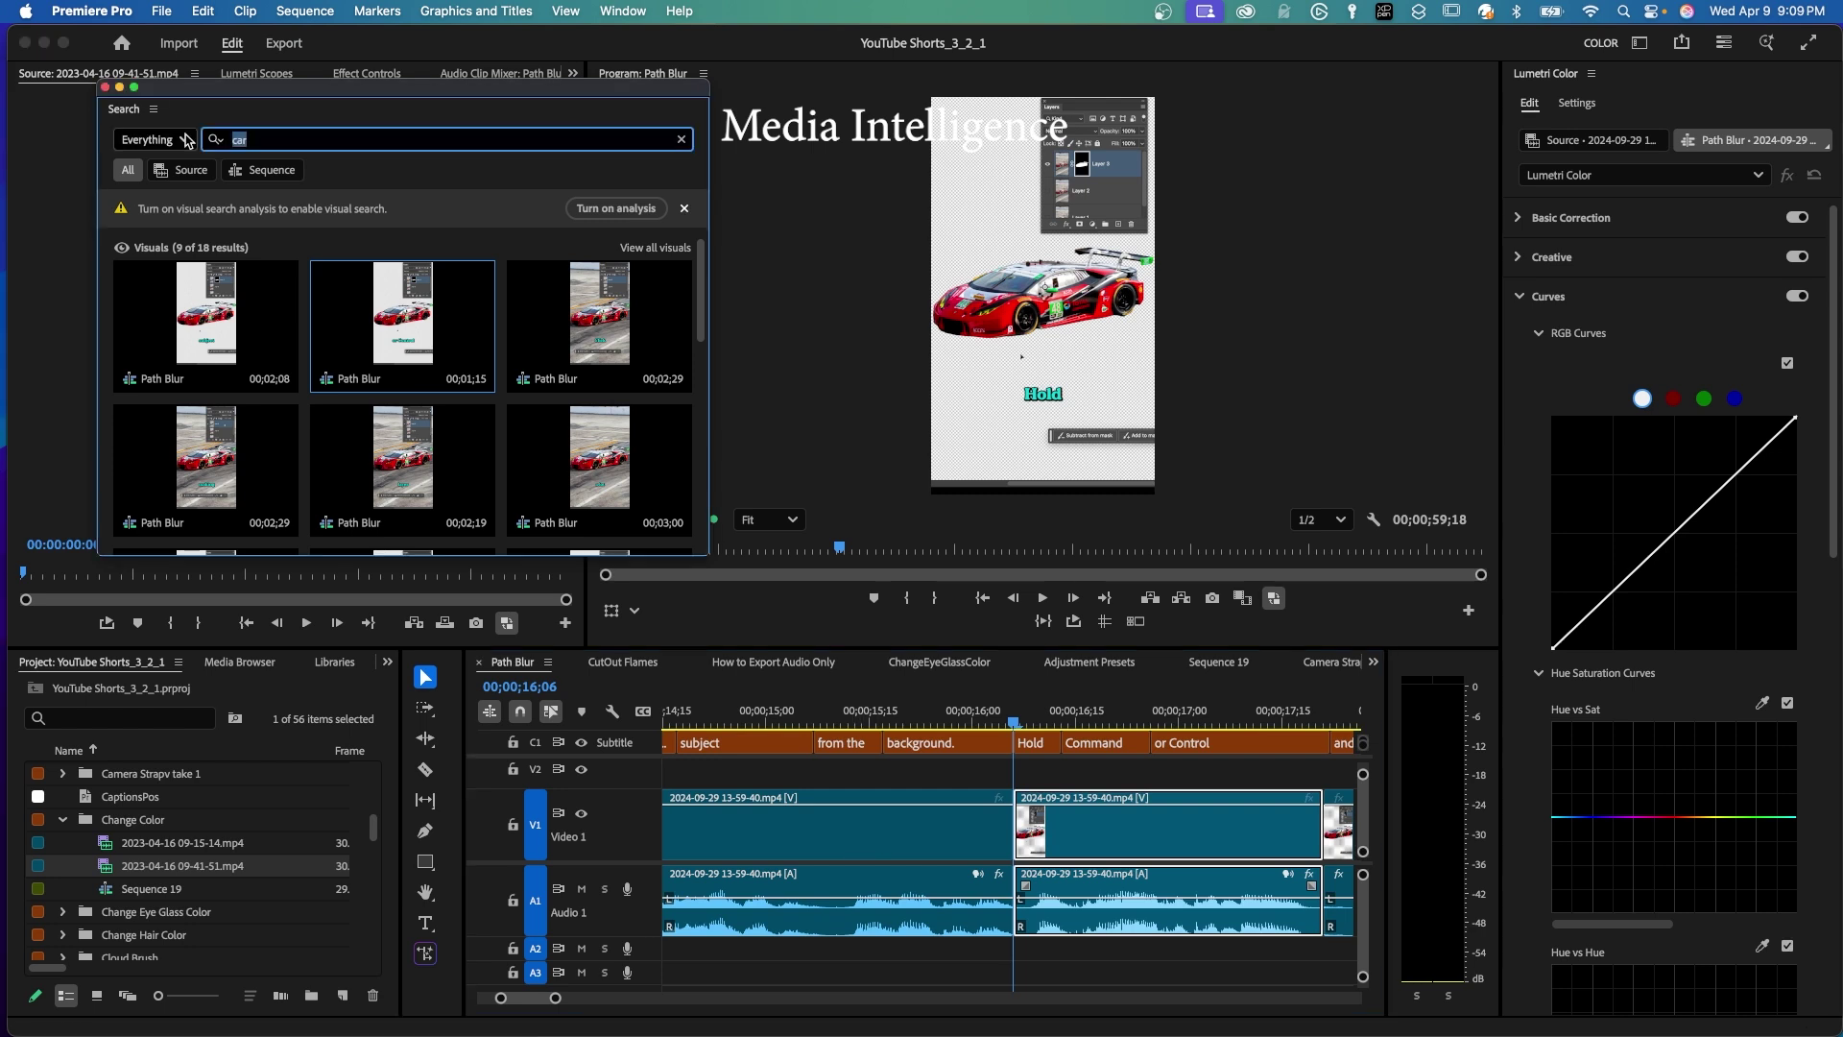
Step: Search for 'Instagram' and open the first Instagram Carousel result's sequence
text(Instagram)
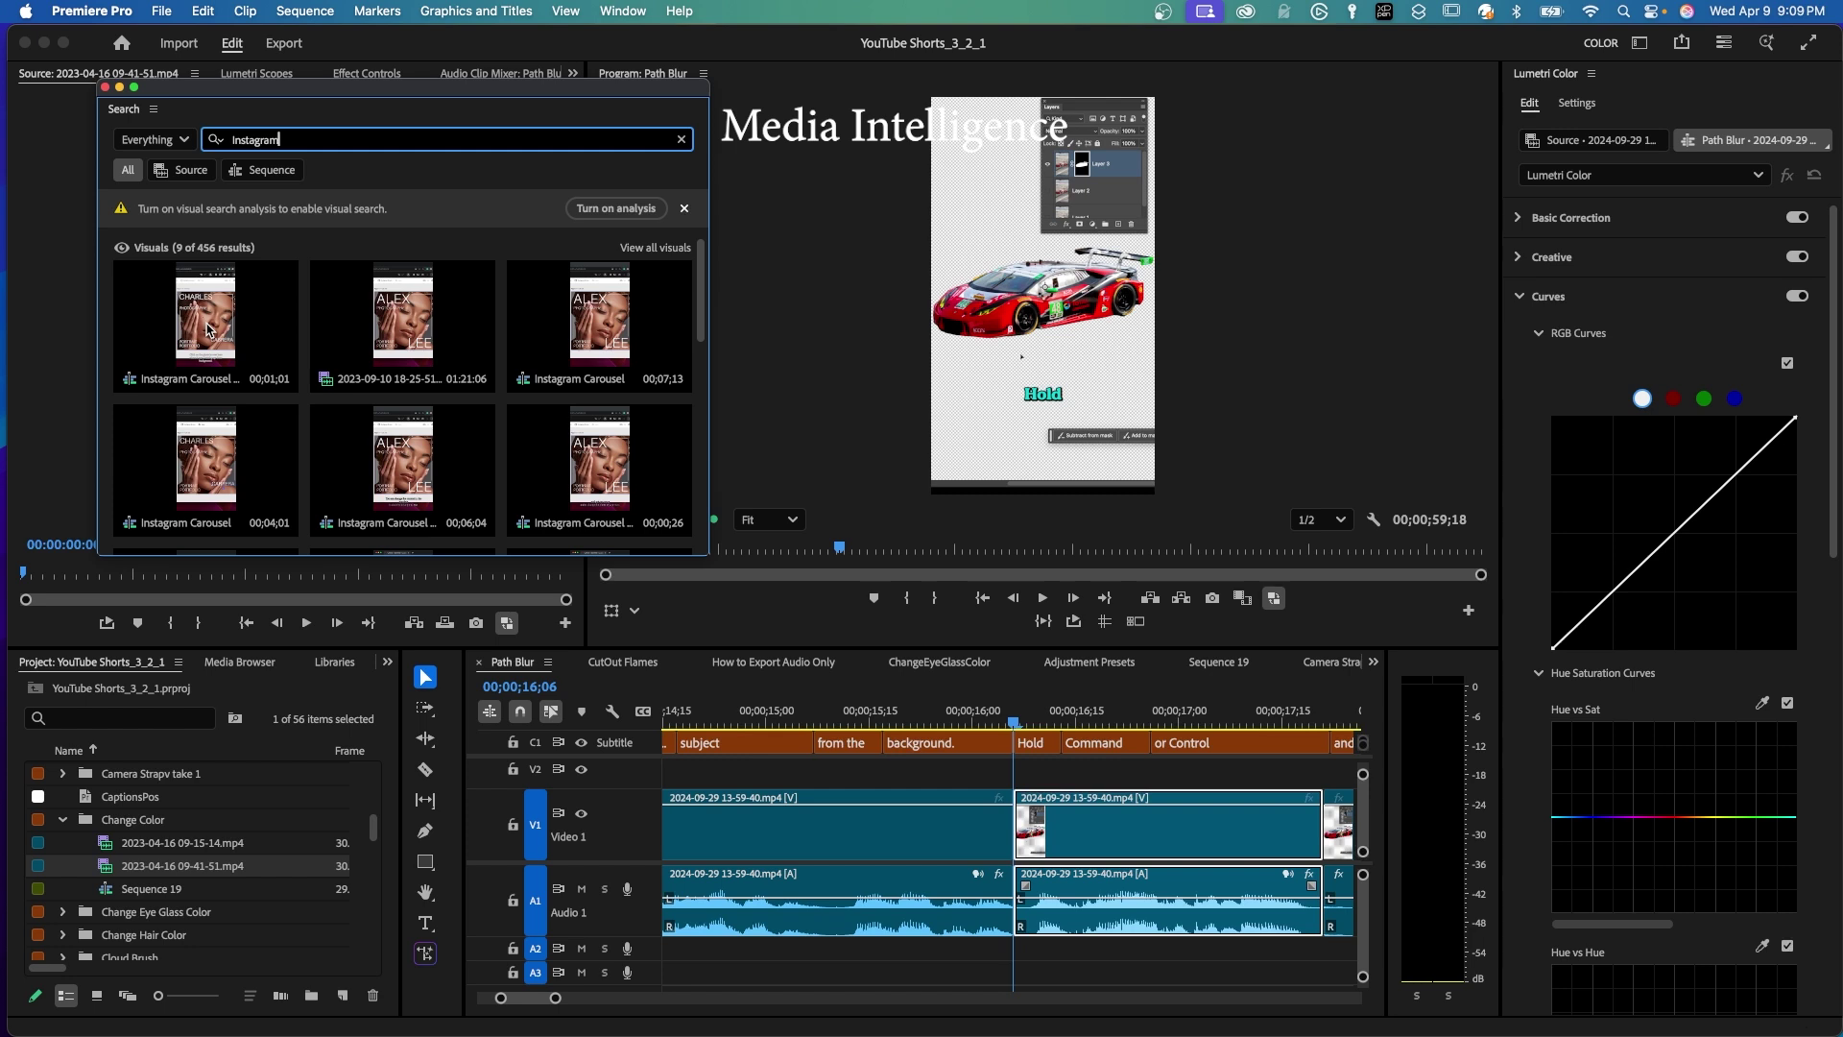
double_click(209, 330)
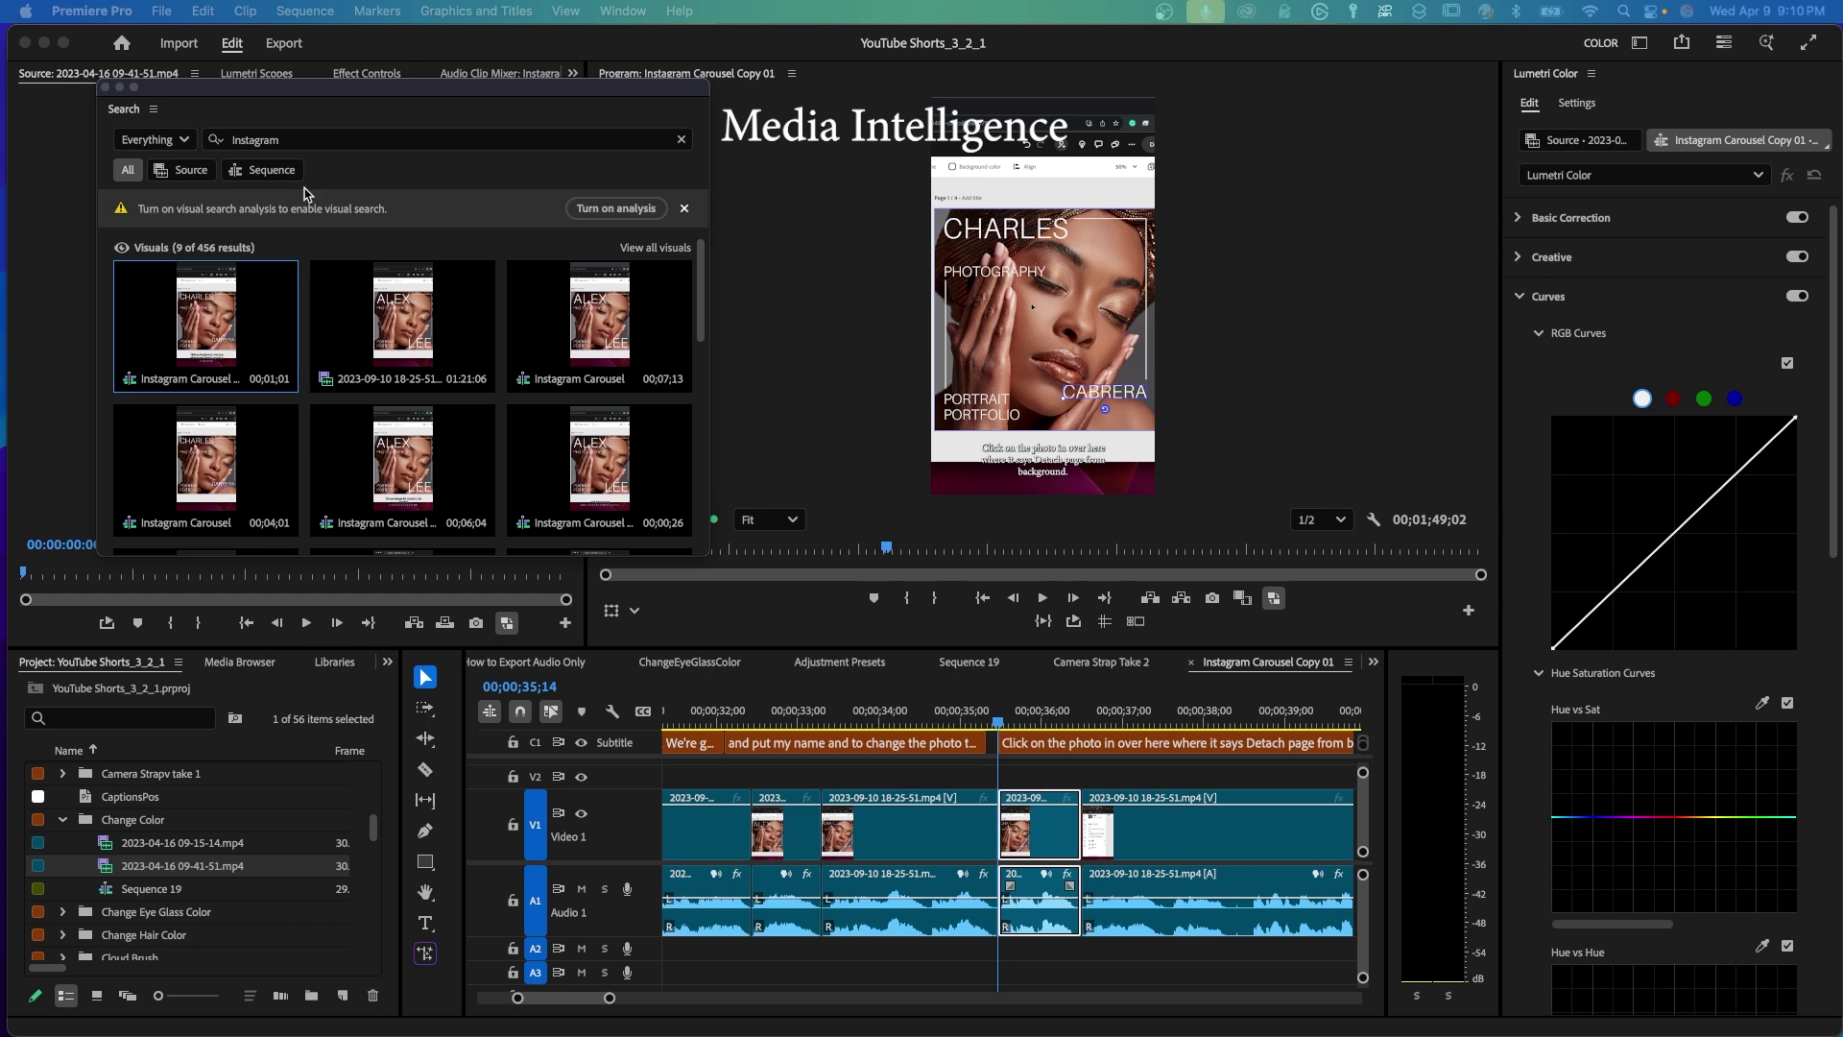
click(292, 132)
Step: Search for 'eye glasses' and open the ChangeEyeGlassColor sequence from the results
text(eye glasses)
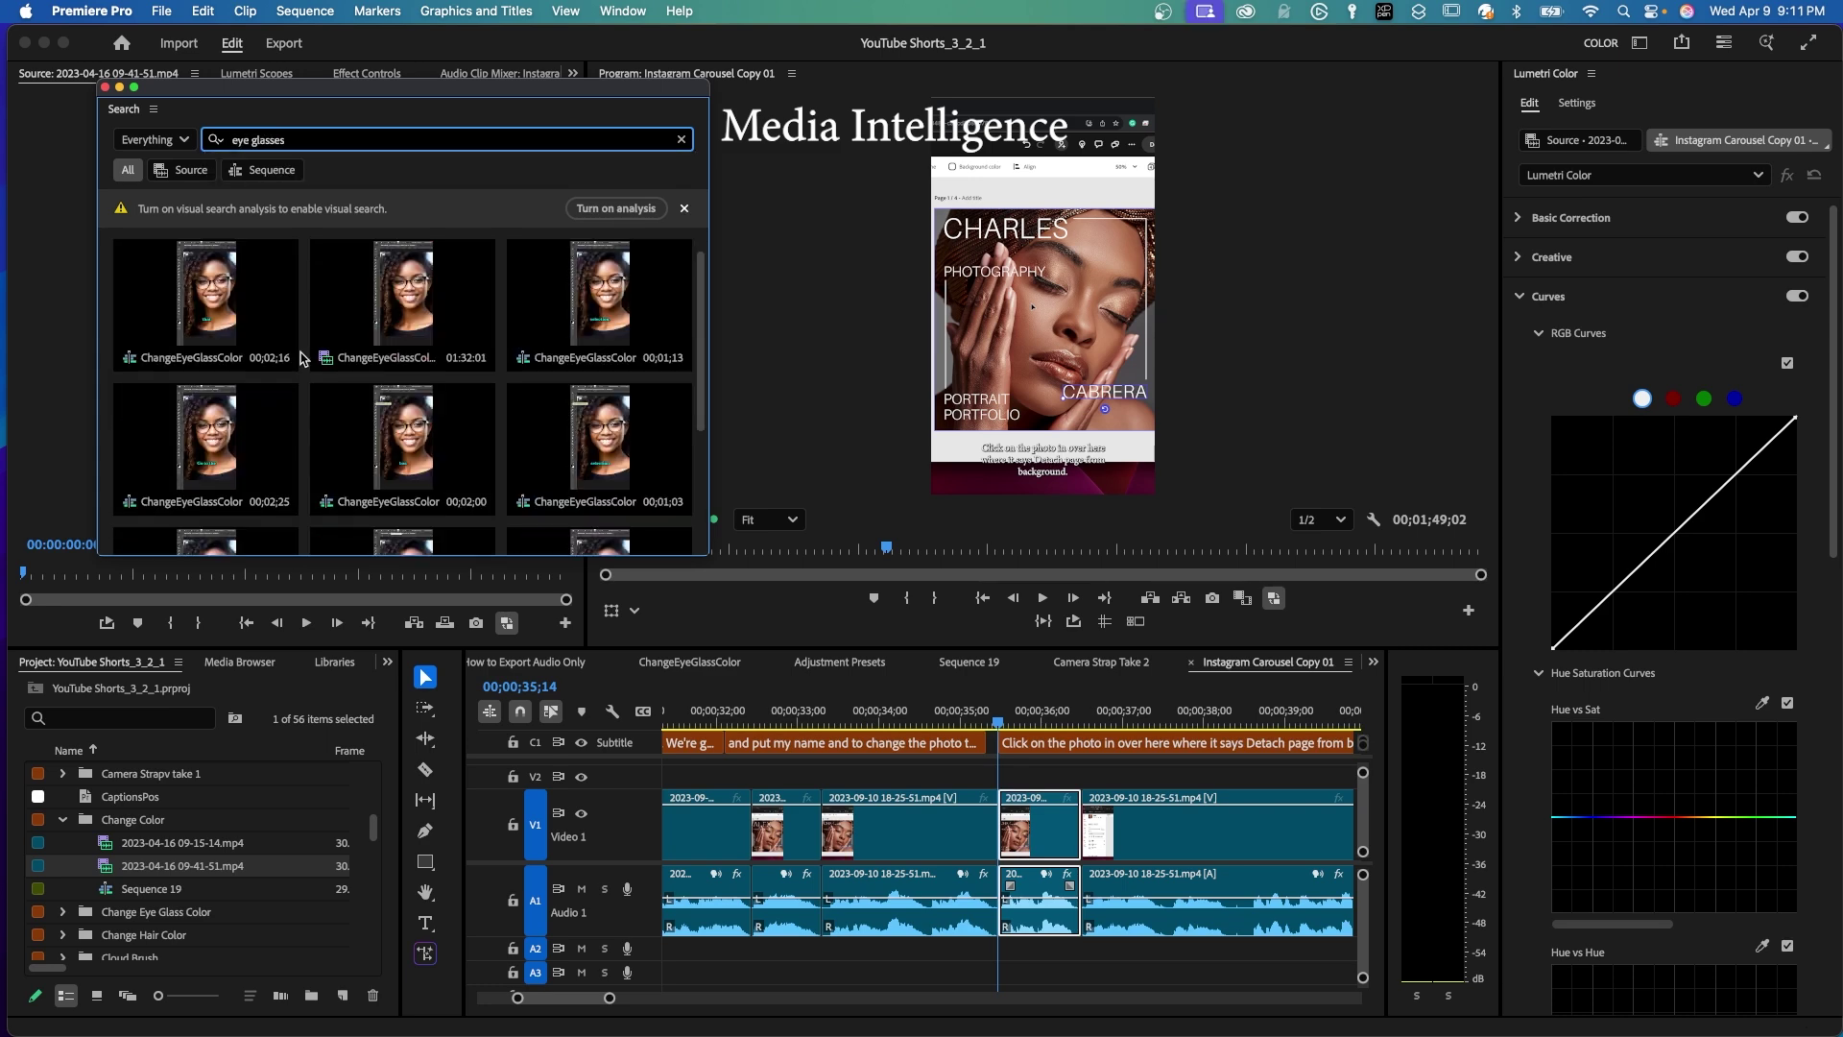
scroll(301, 358, down, 2)
scroll(301, 358, down, 2)
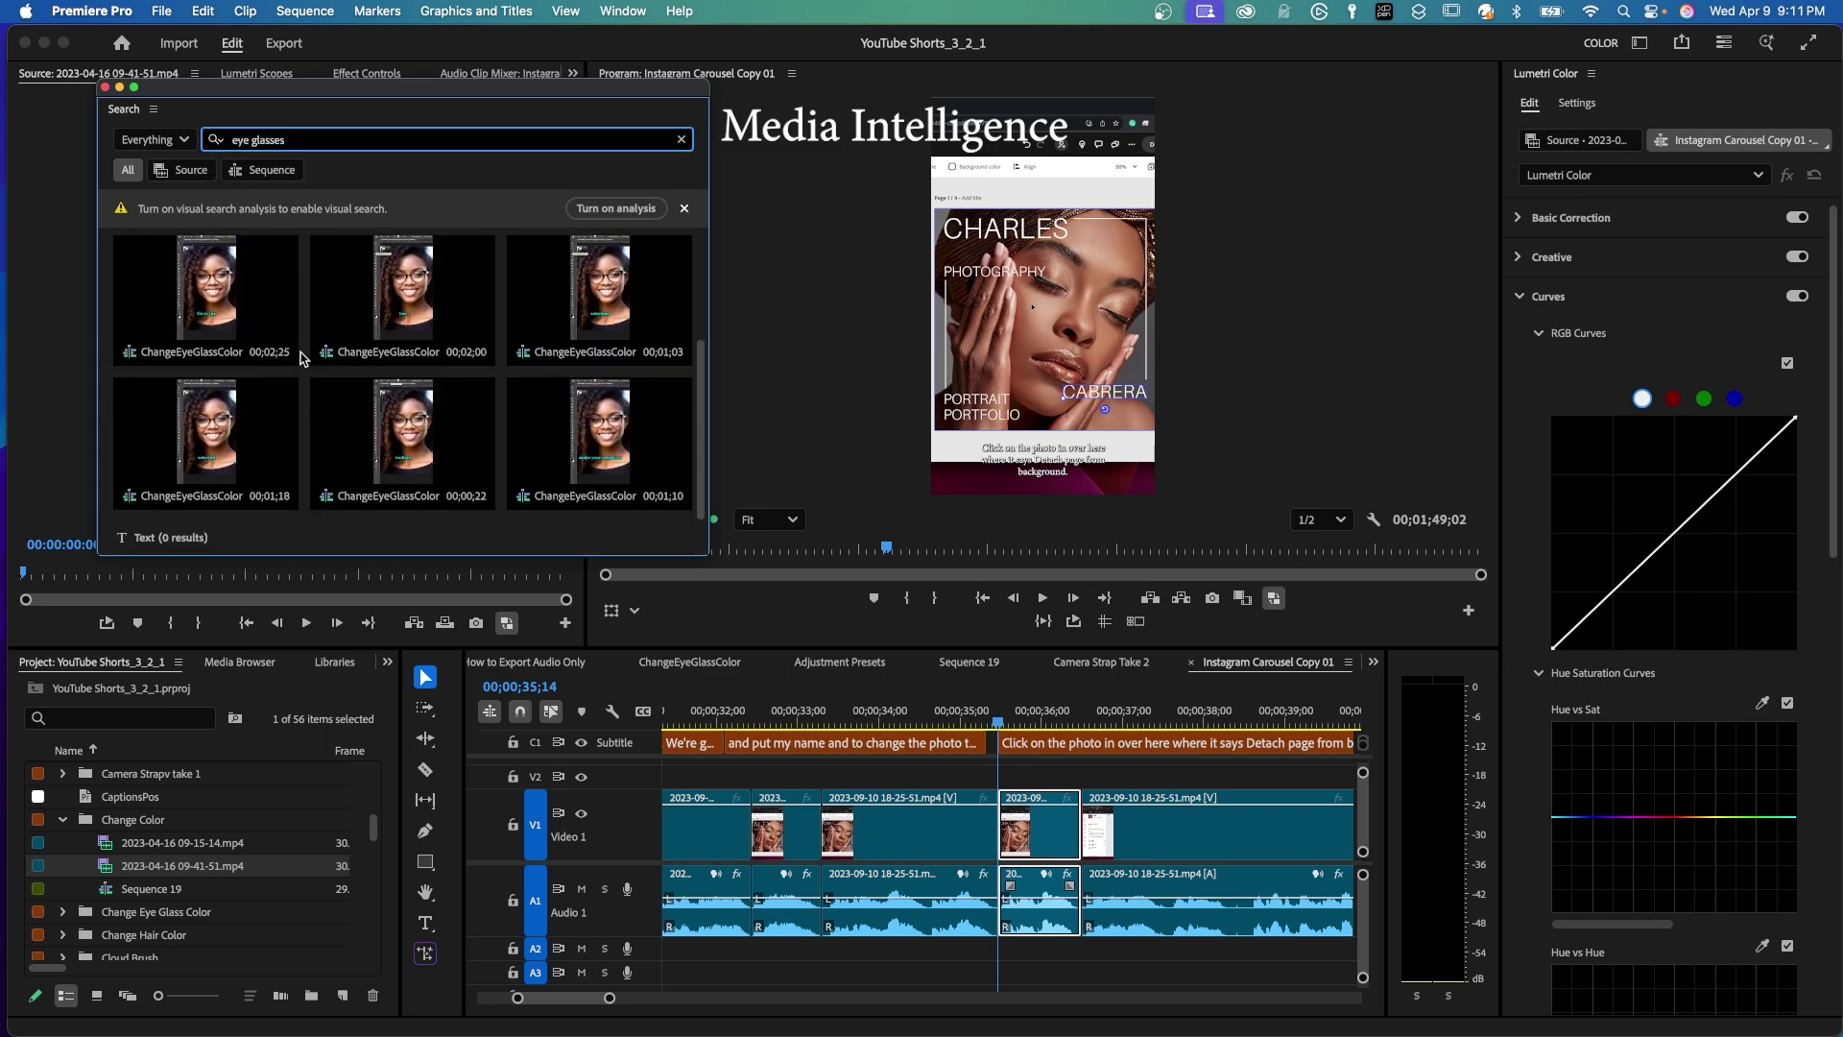
scroll(301, 358, up, 2)
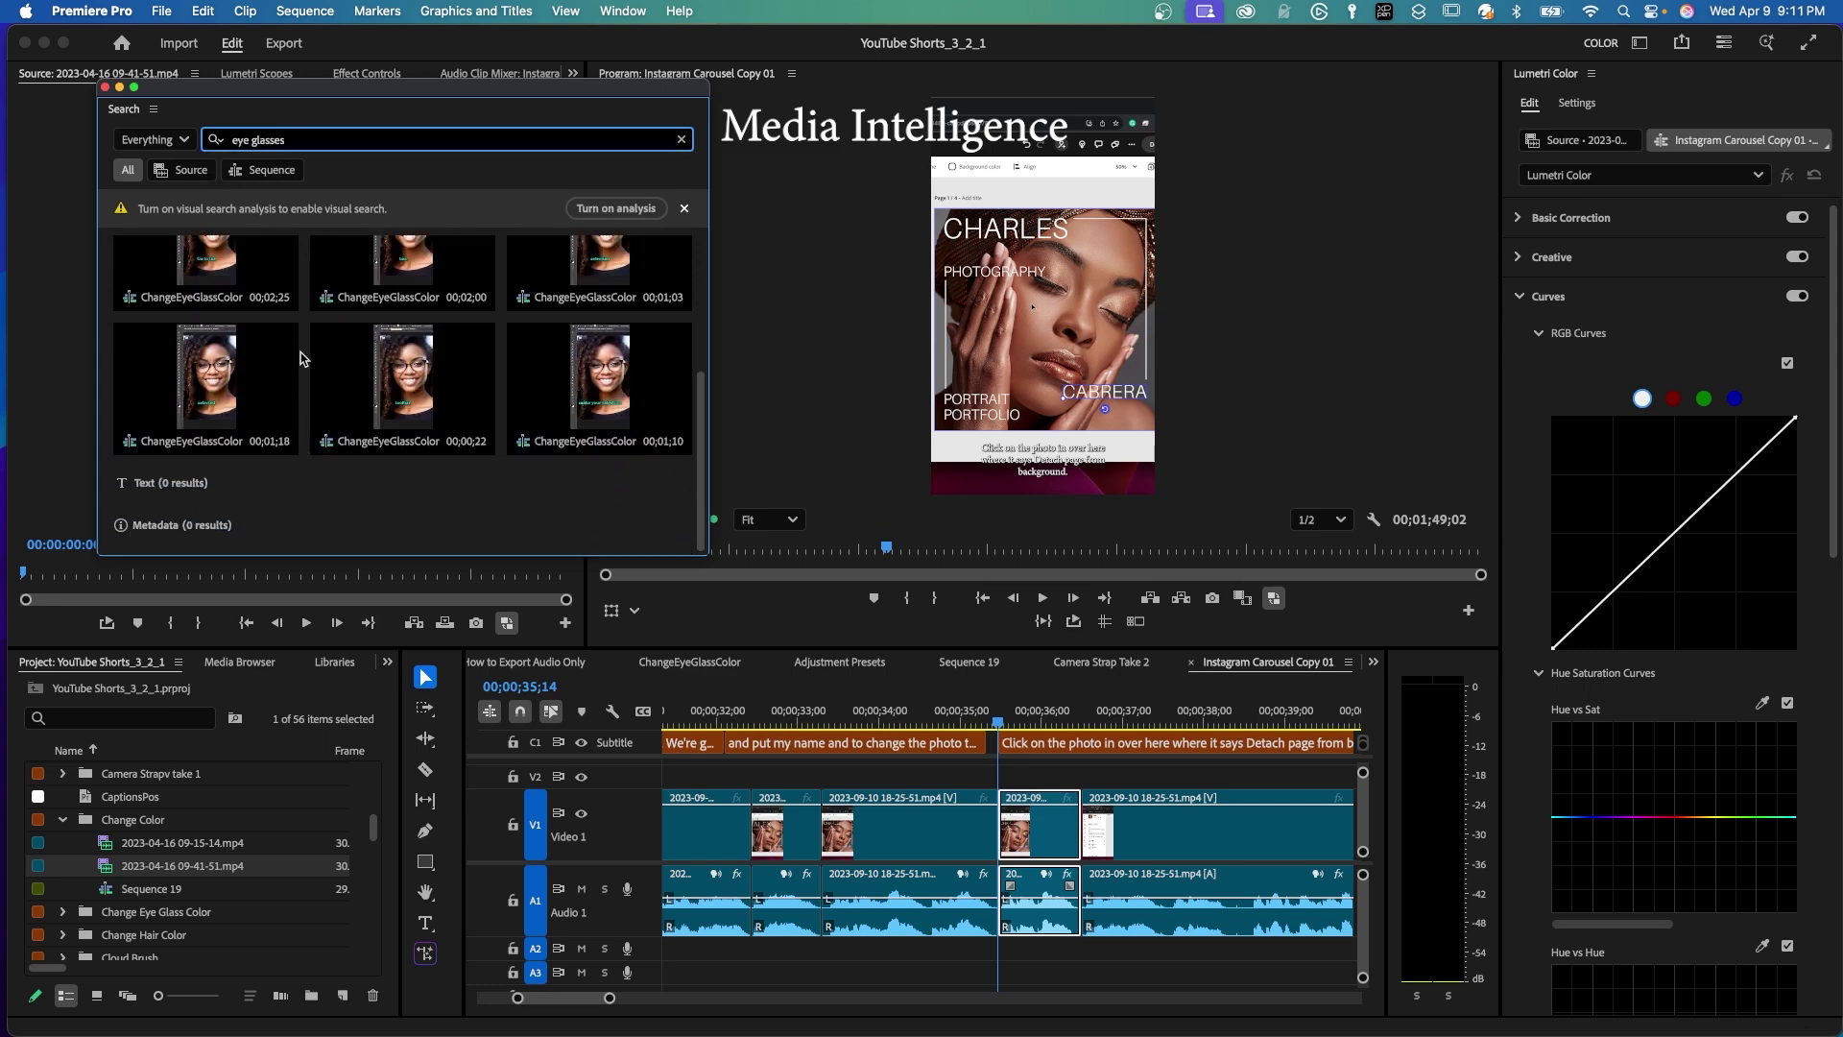
double_click(217, 318)
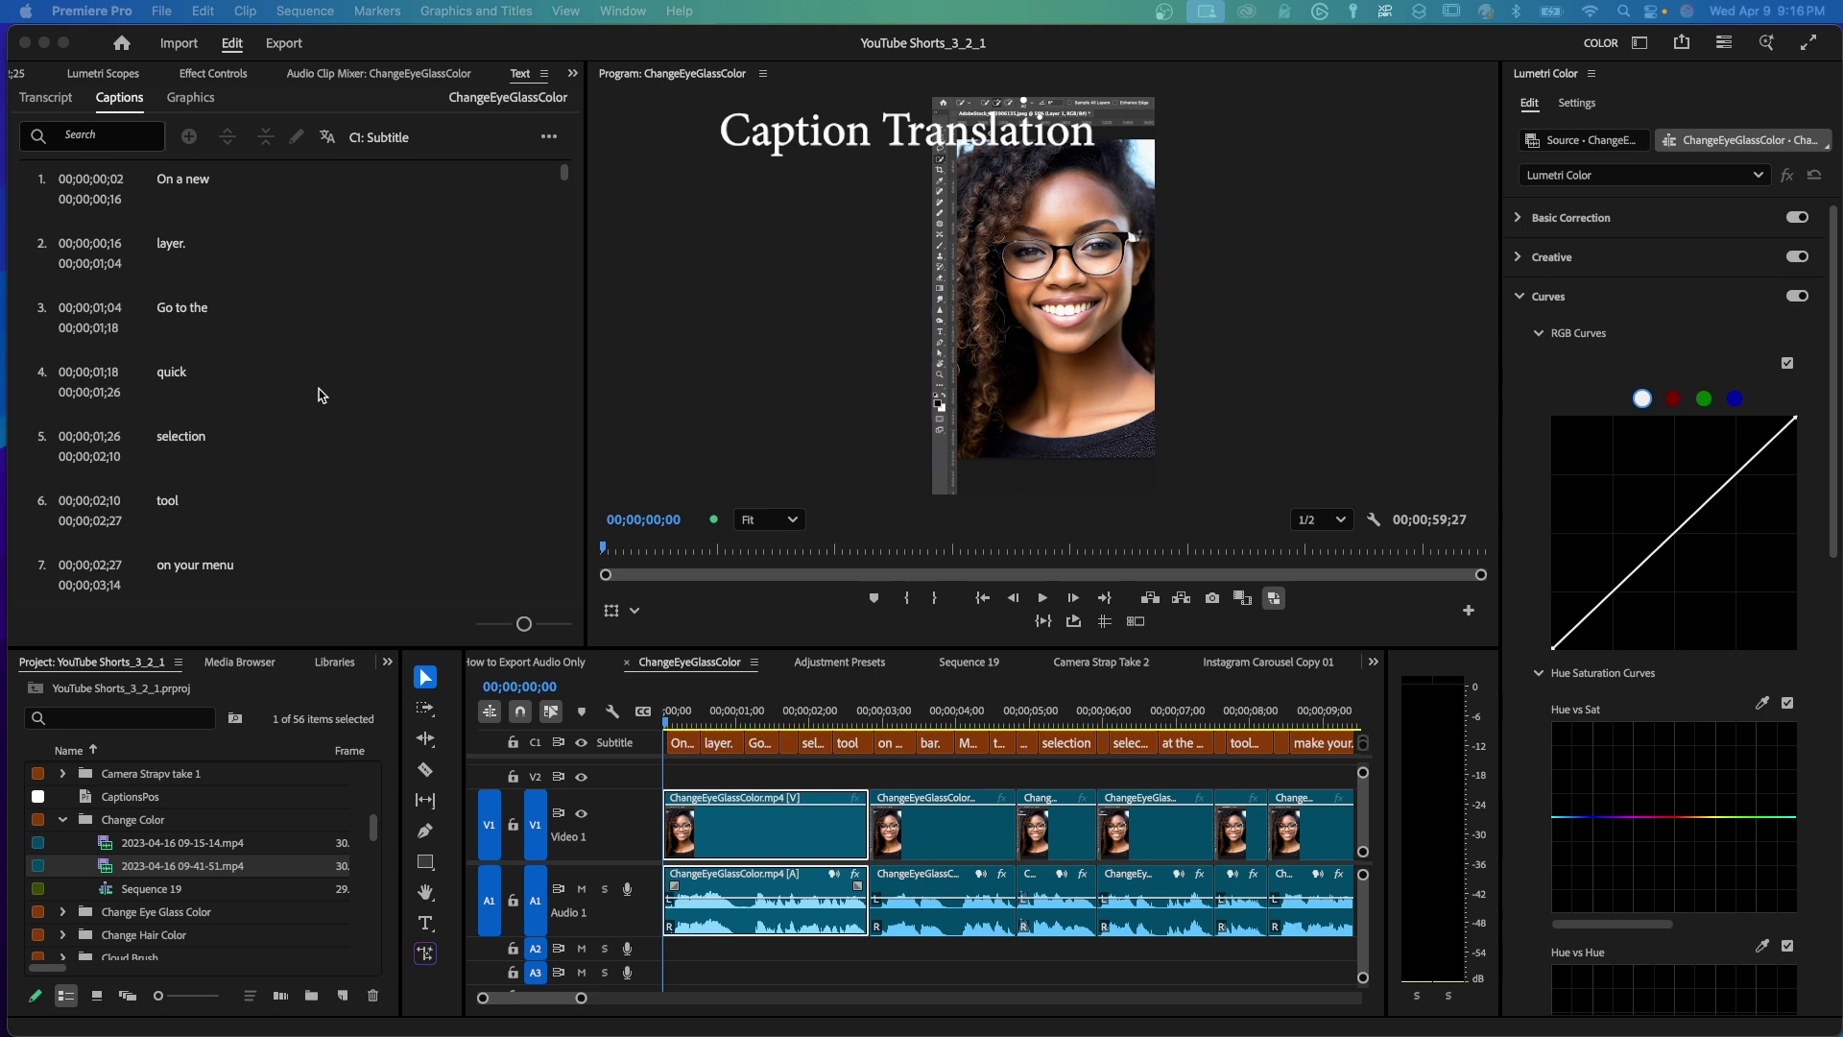
Step: Select the ChangeEyeGlassColor subtitle track and return the playhead to the sequence start
click(640, 751)
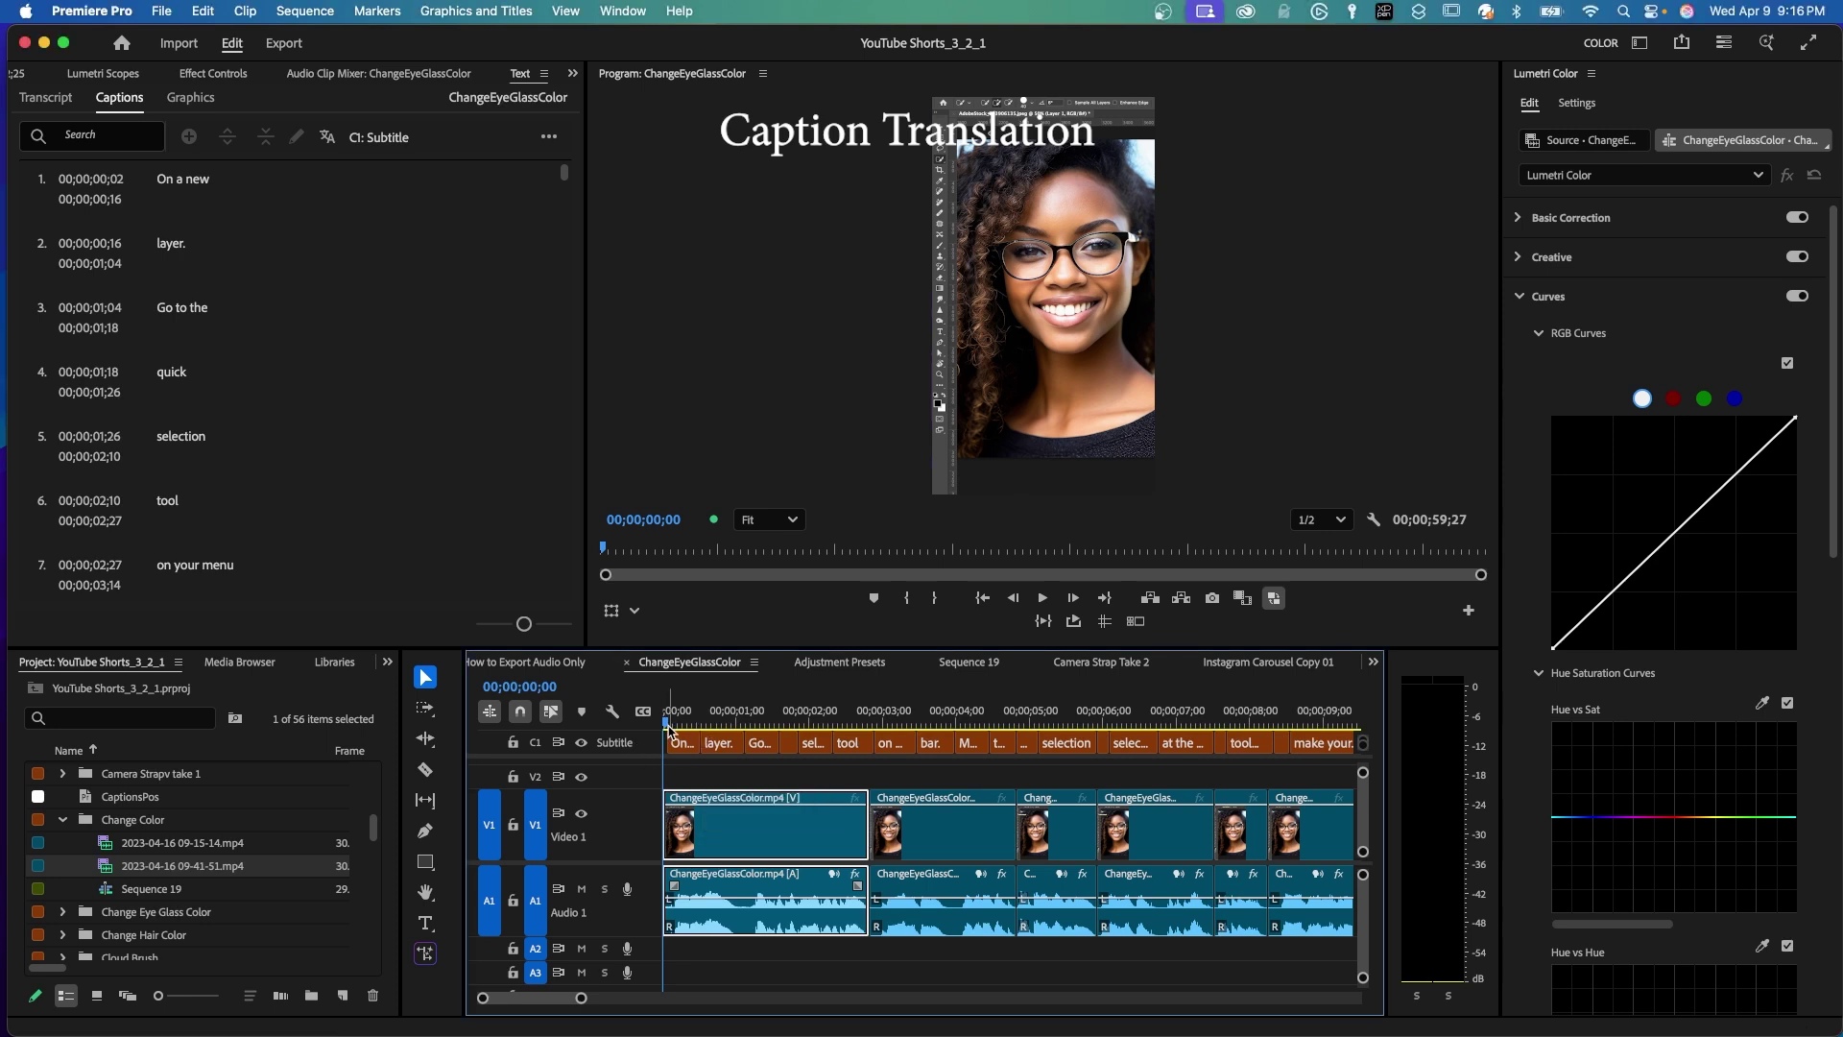
click(704, 725)
key(Home)
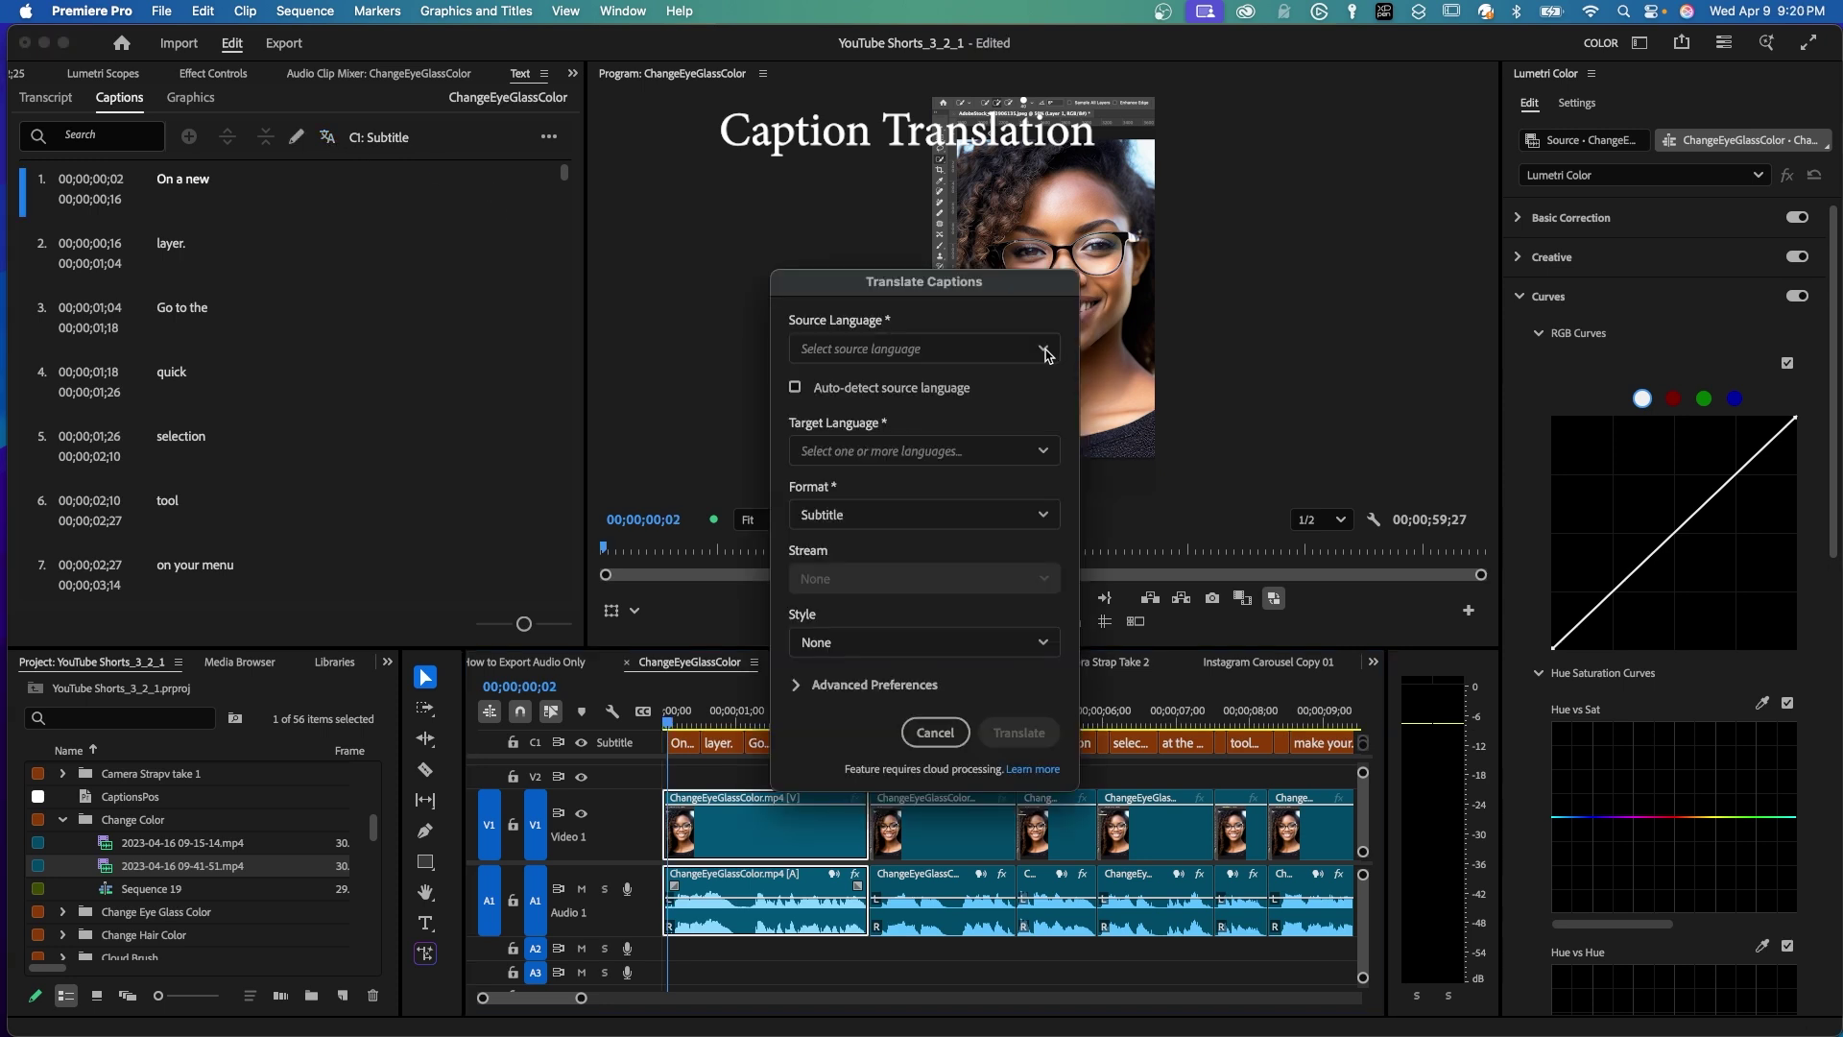
Step: Set English as the source language with French and Spanish as translation targets
click(1043, 350)
click(822, 447)
click(1044, 451)
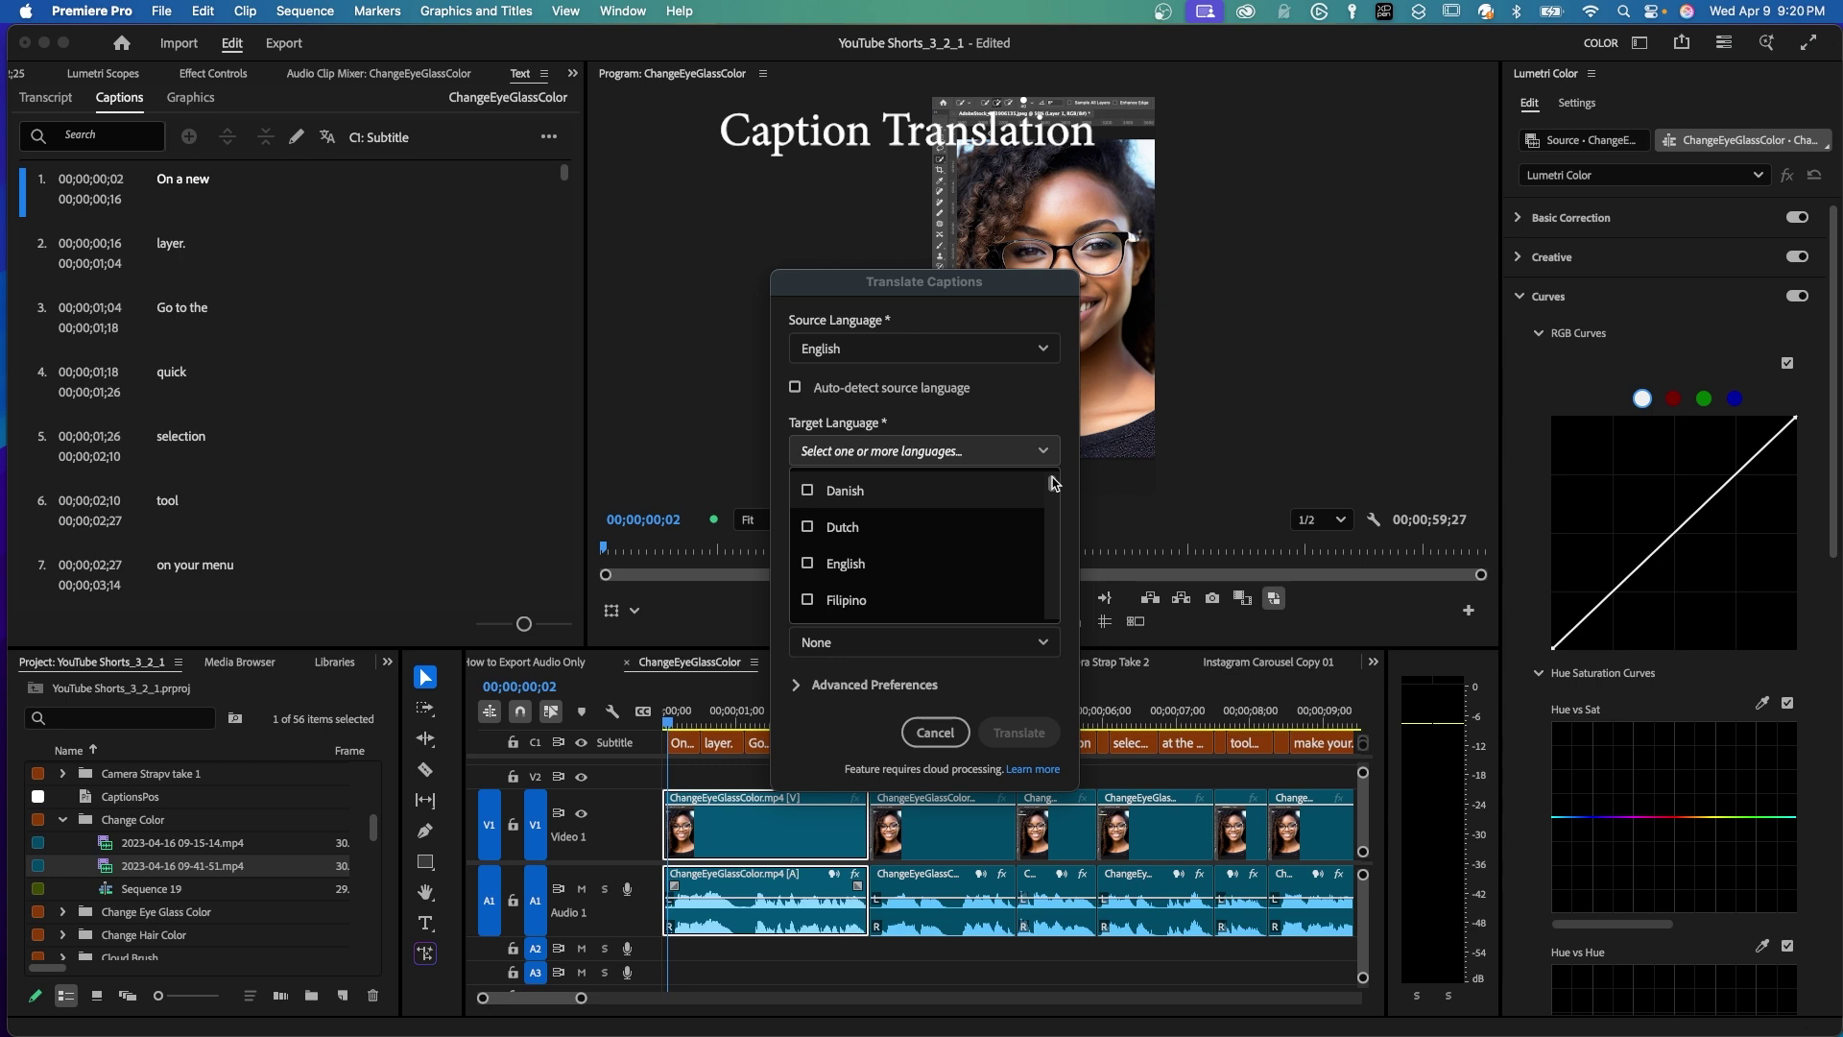
scroll(1054, 483, down, 2)
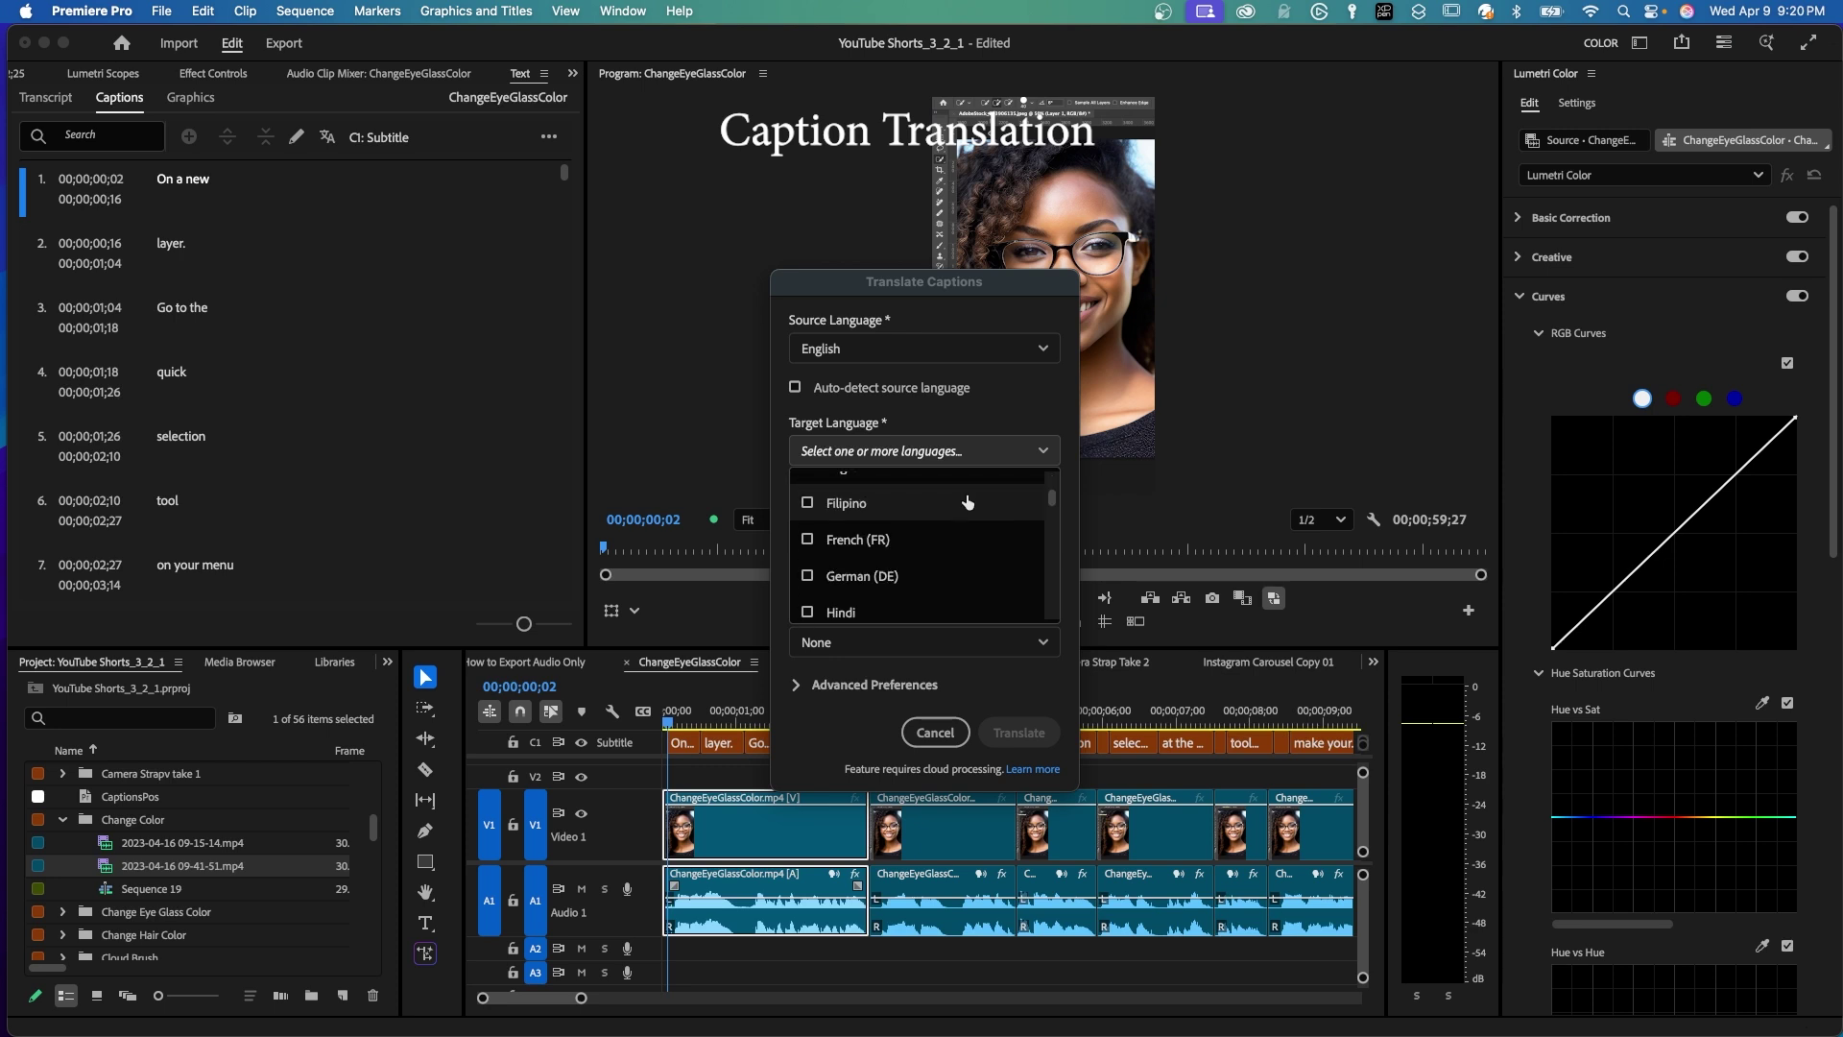
click(807, 539)
drag(1053, 495, 1056, 582)
scroll(1054, 576, down, 1)
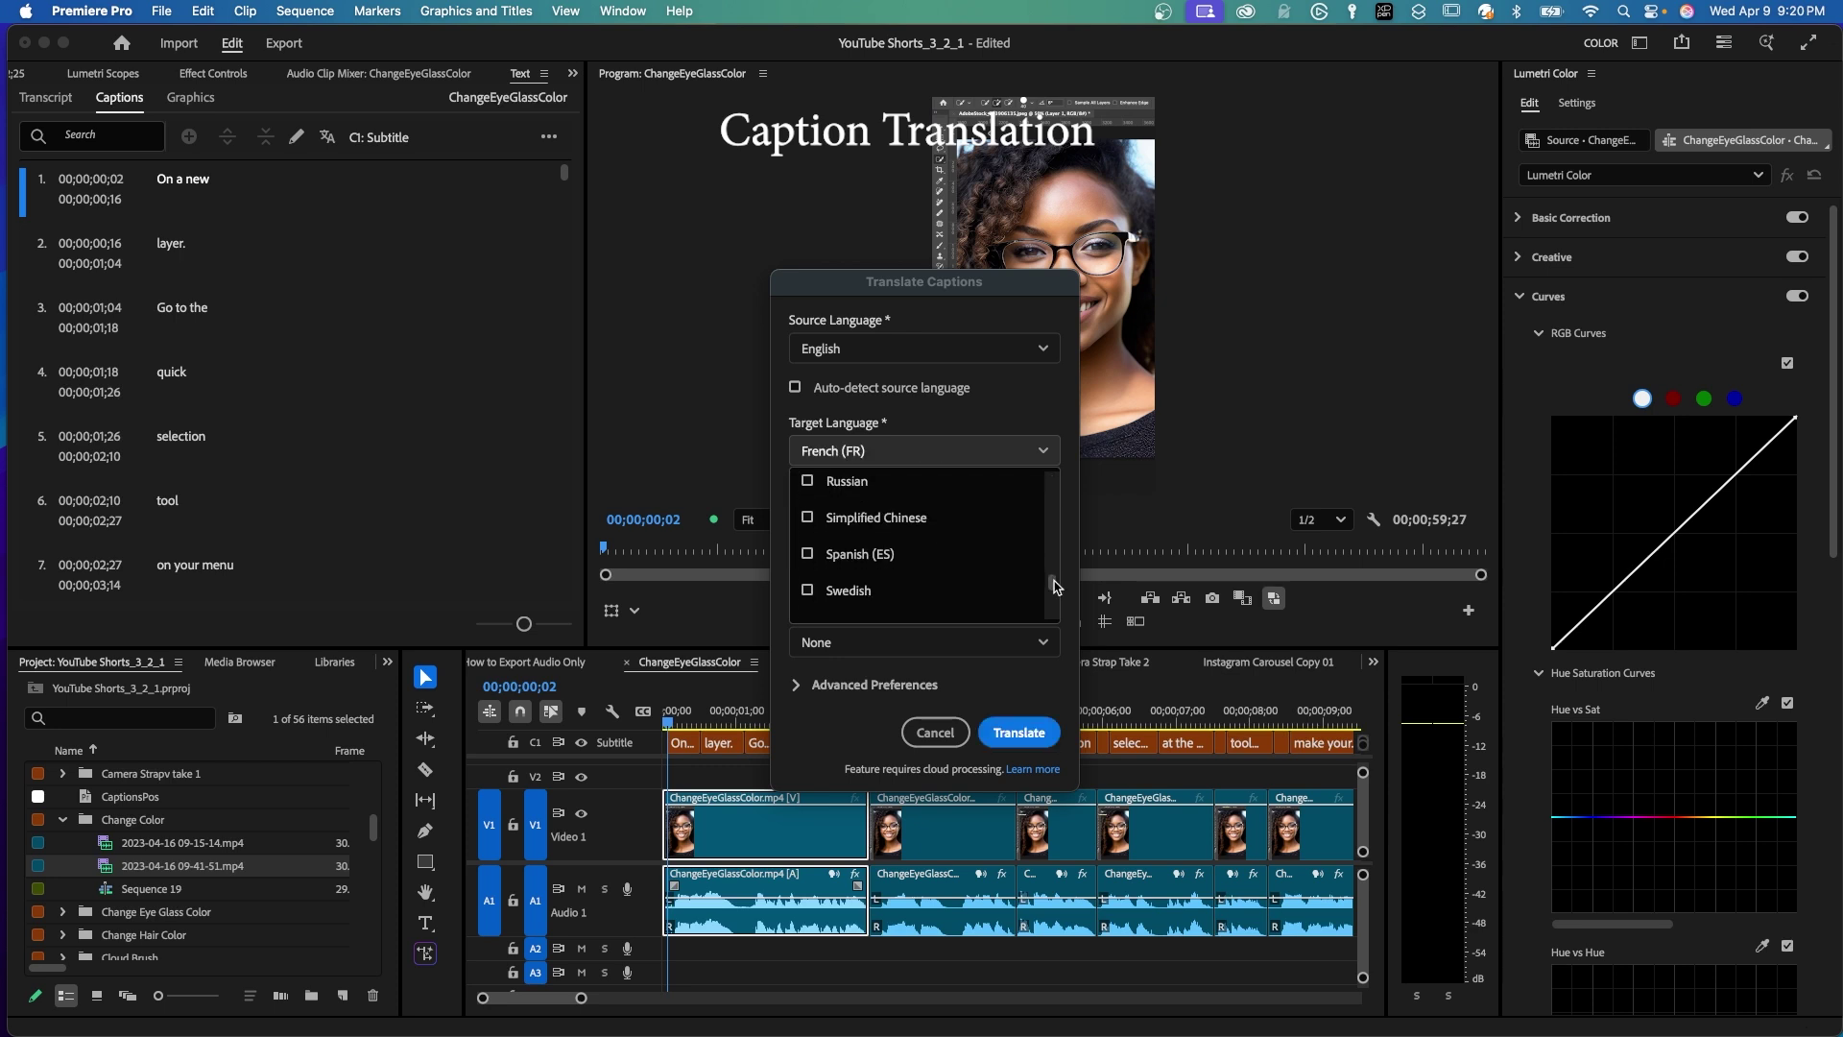
click(864, 553)
scroll(912, 576, down, 1)
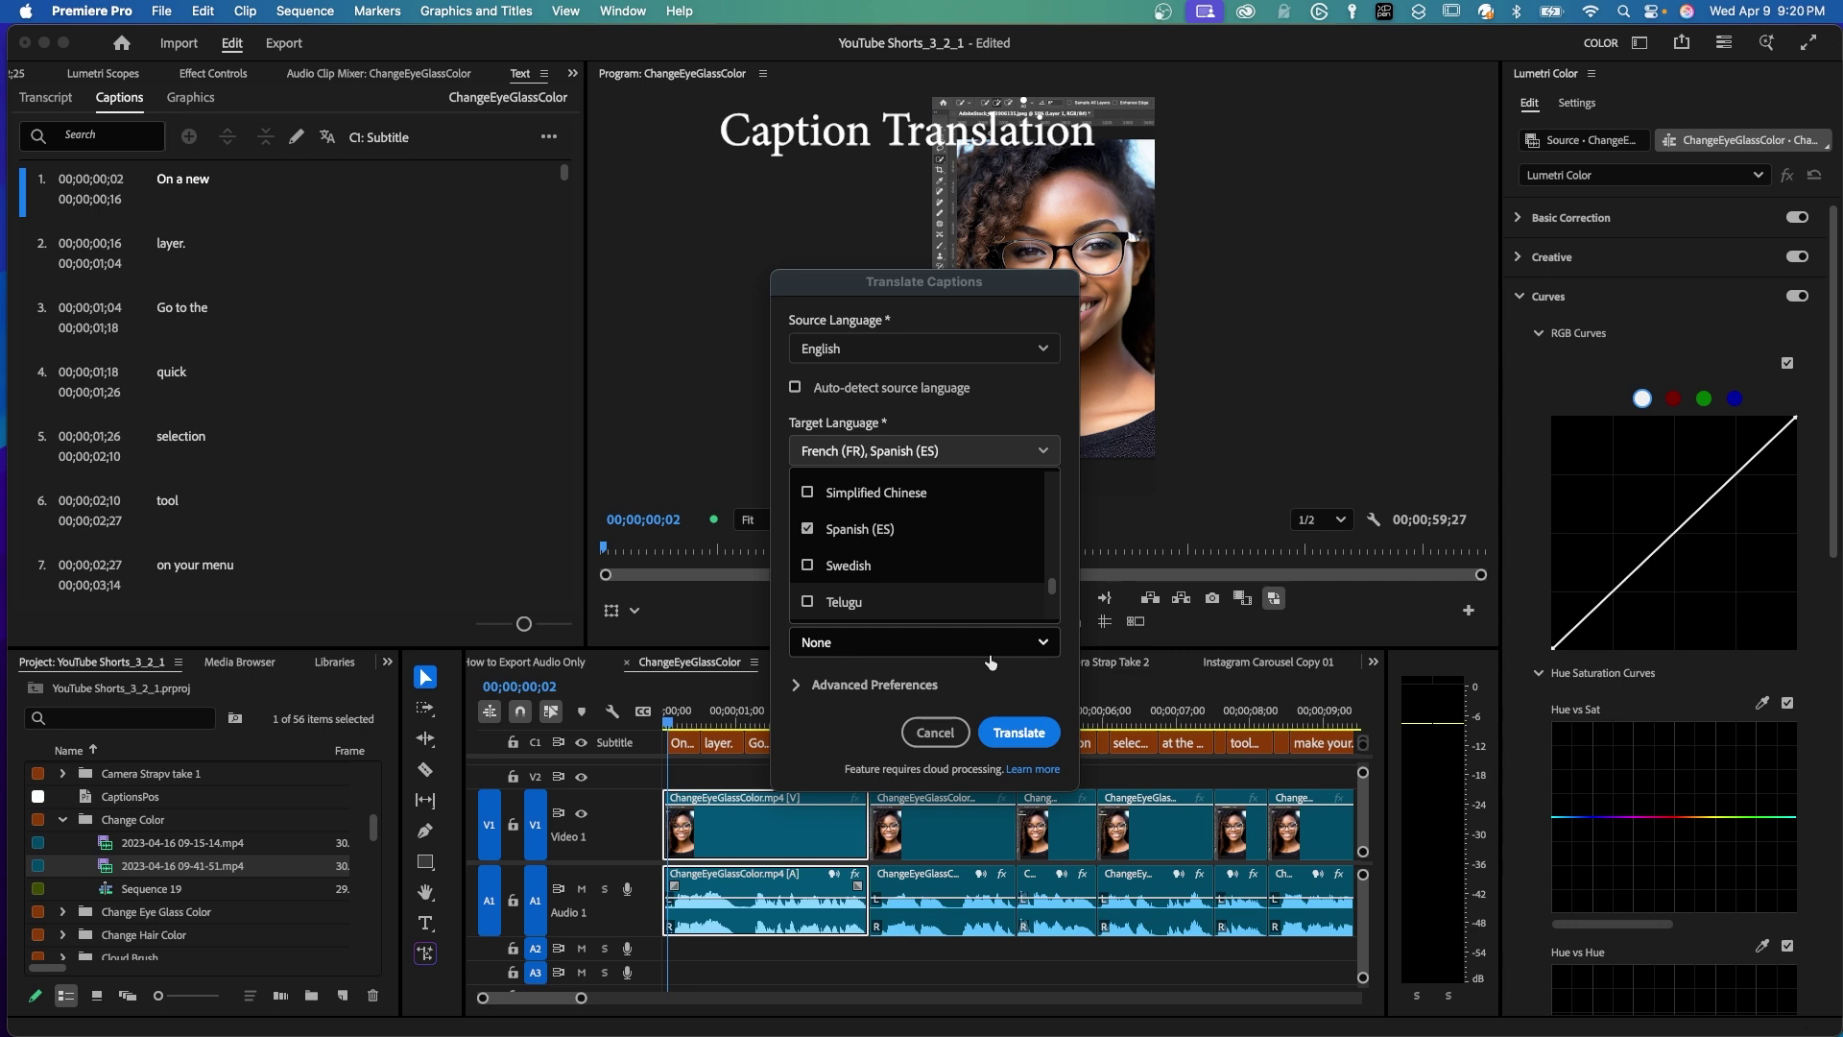
Step: Limit translated captions to 17 characters on single lines and run the translation
click(789, 687)
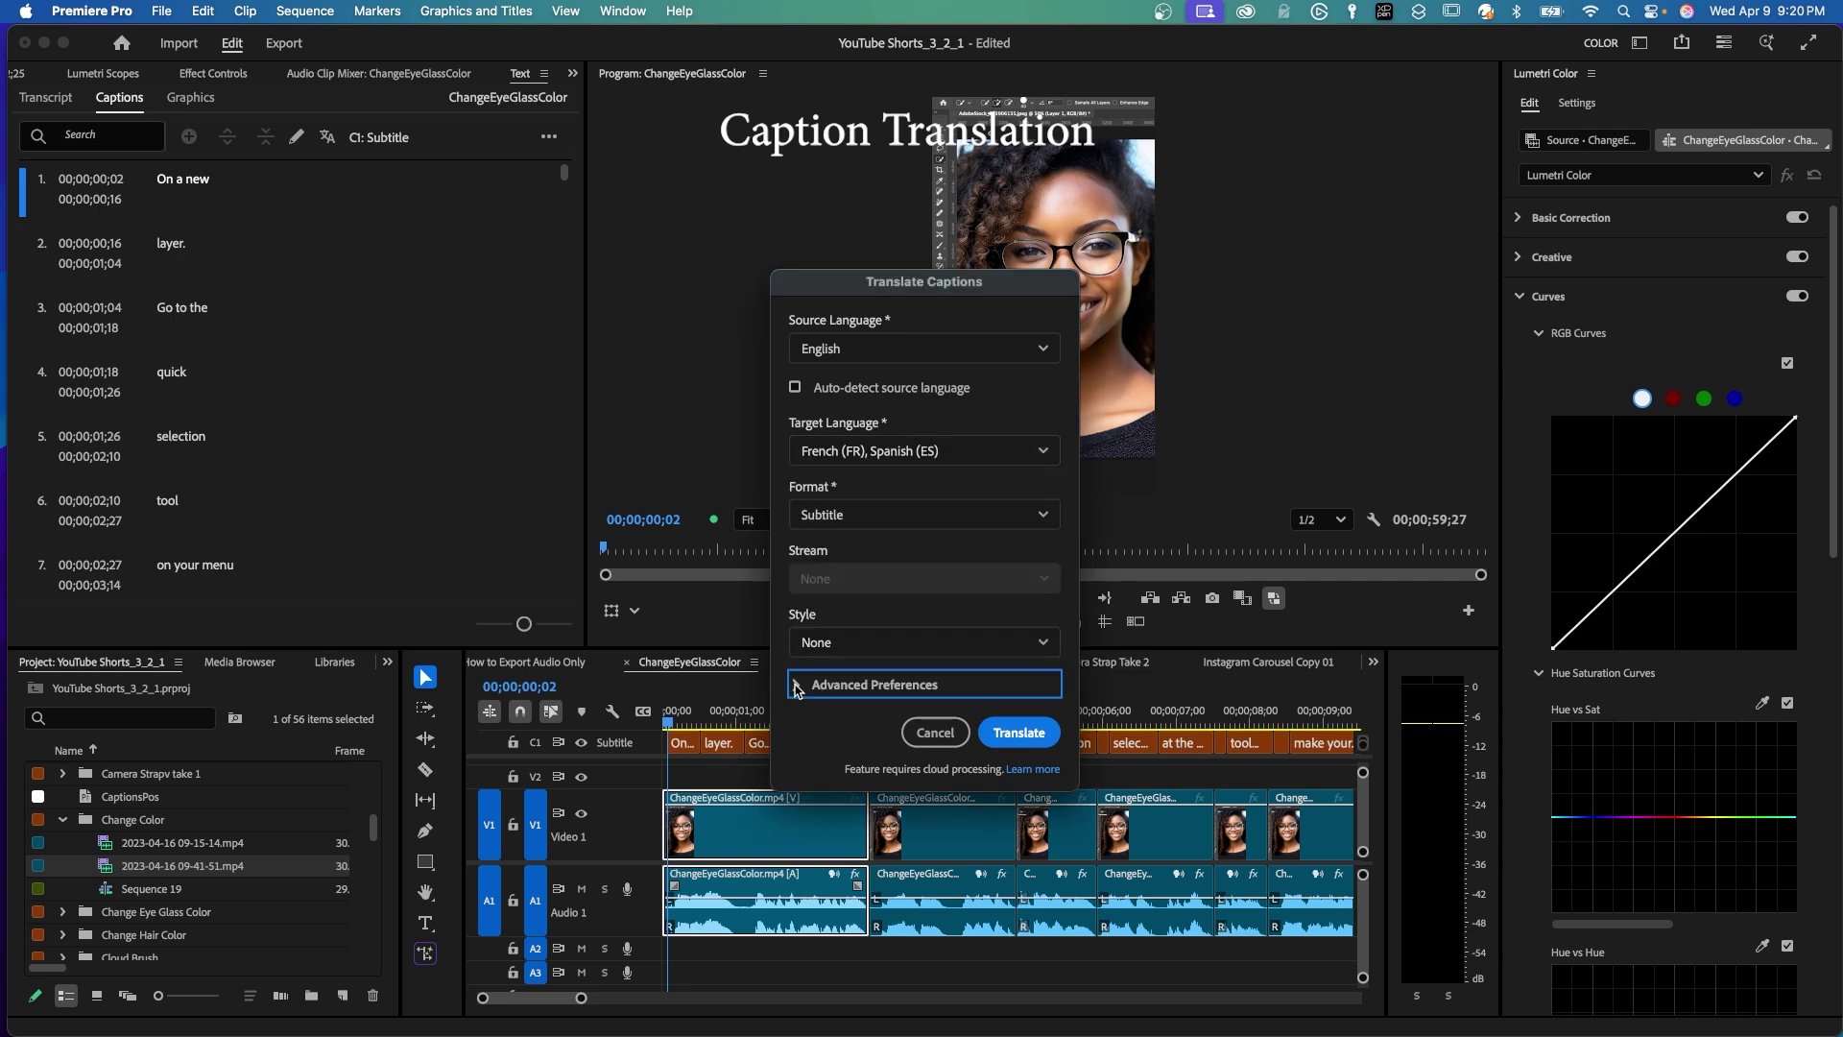
drag(934, 755, 831, 754)
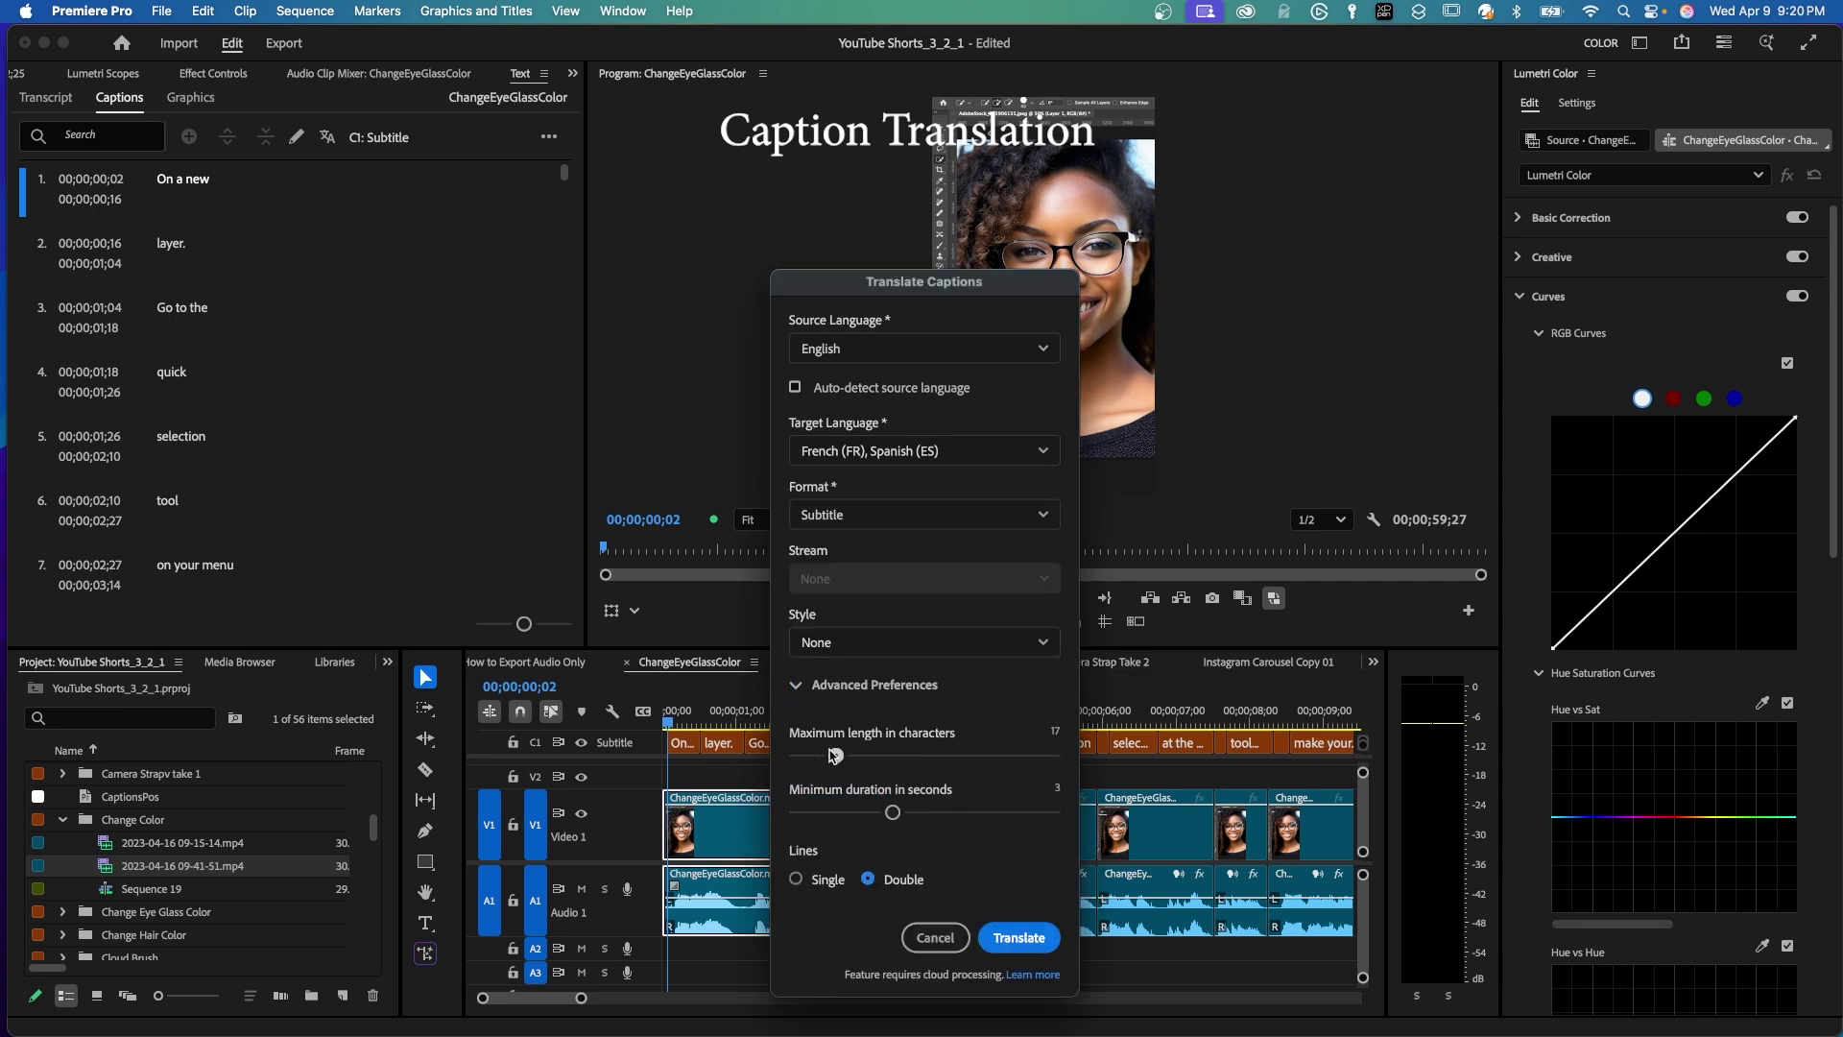
click(795, 879)
click(1032, 937)
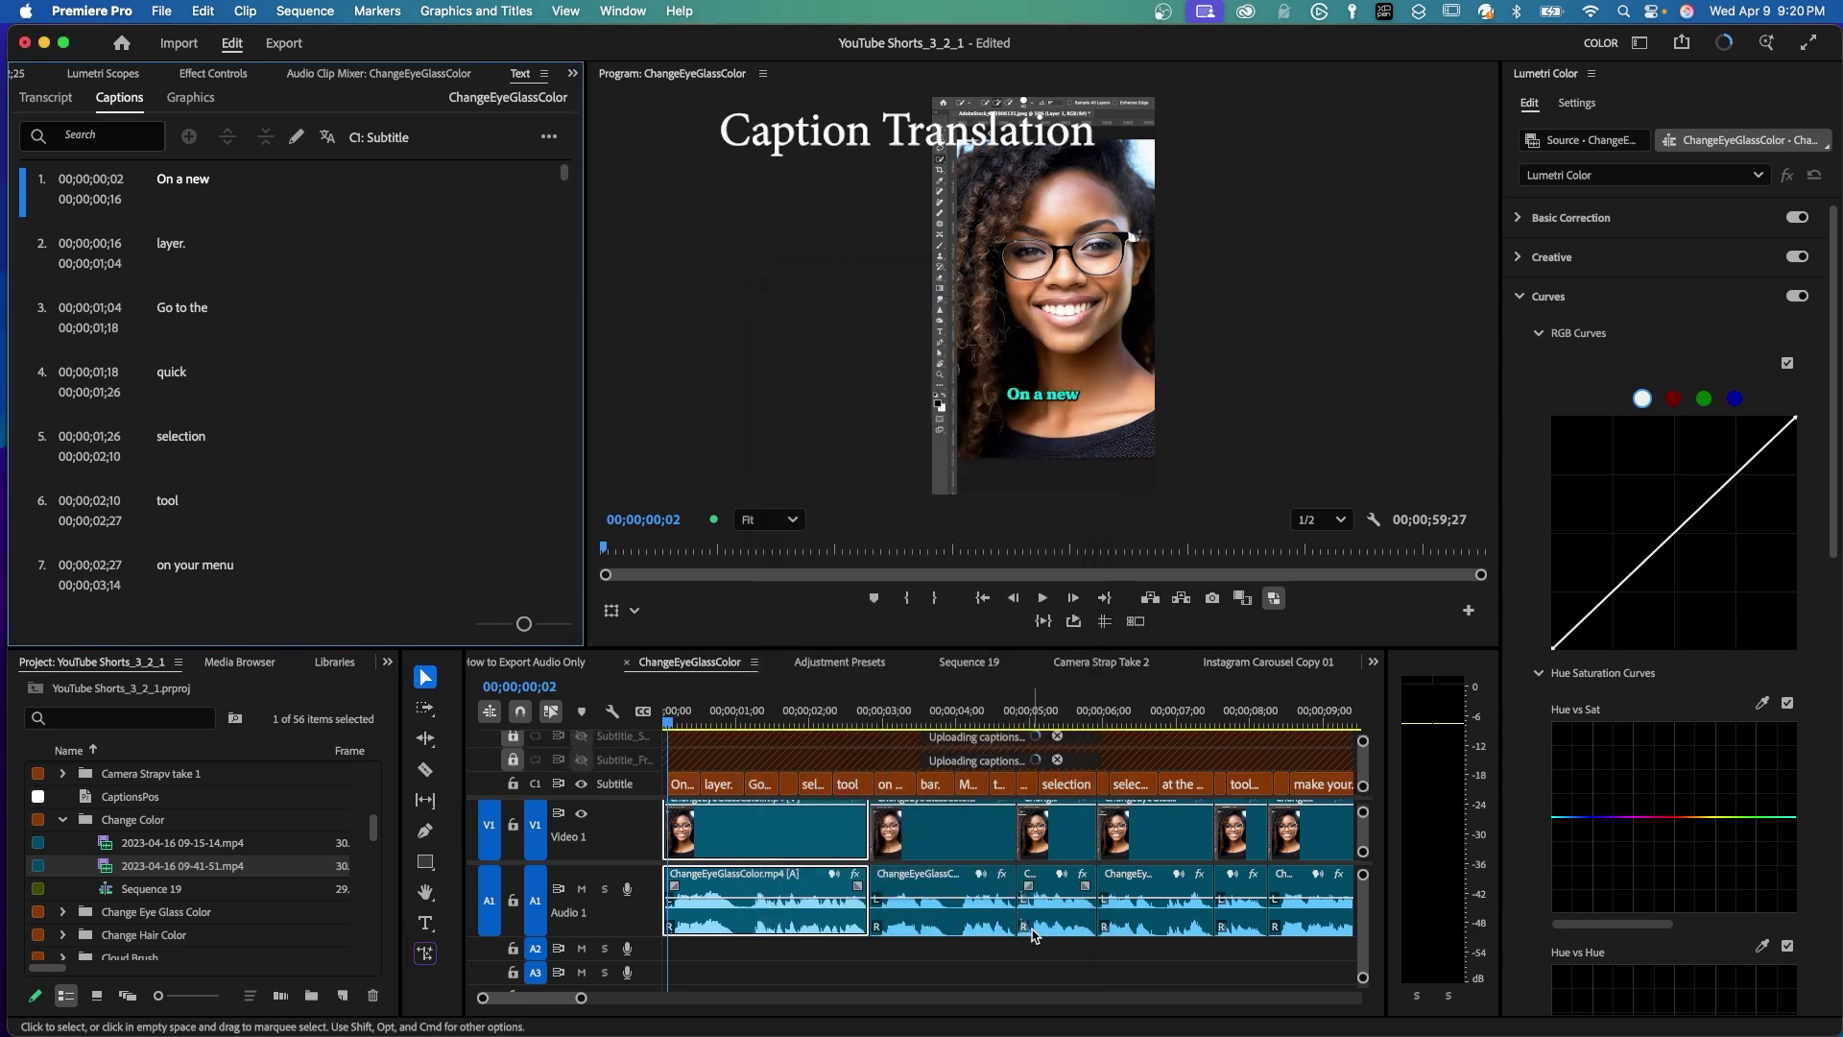
Step: Show only the C3 Spanish caption track and play the sequence to preview it
click(582, 738)
alt+click(583, 738)
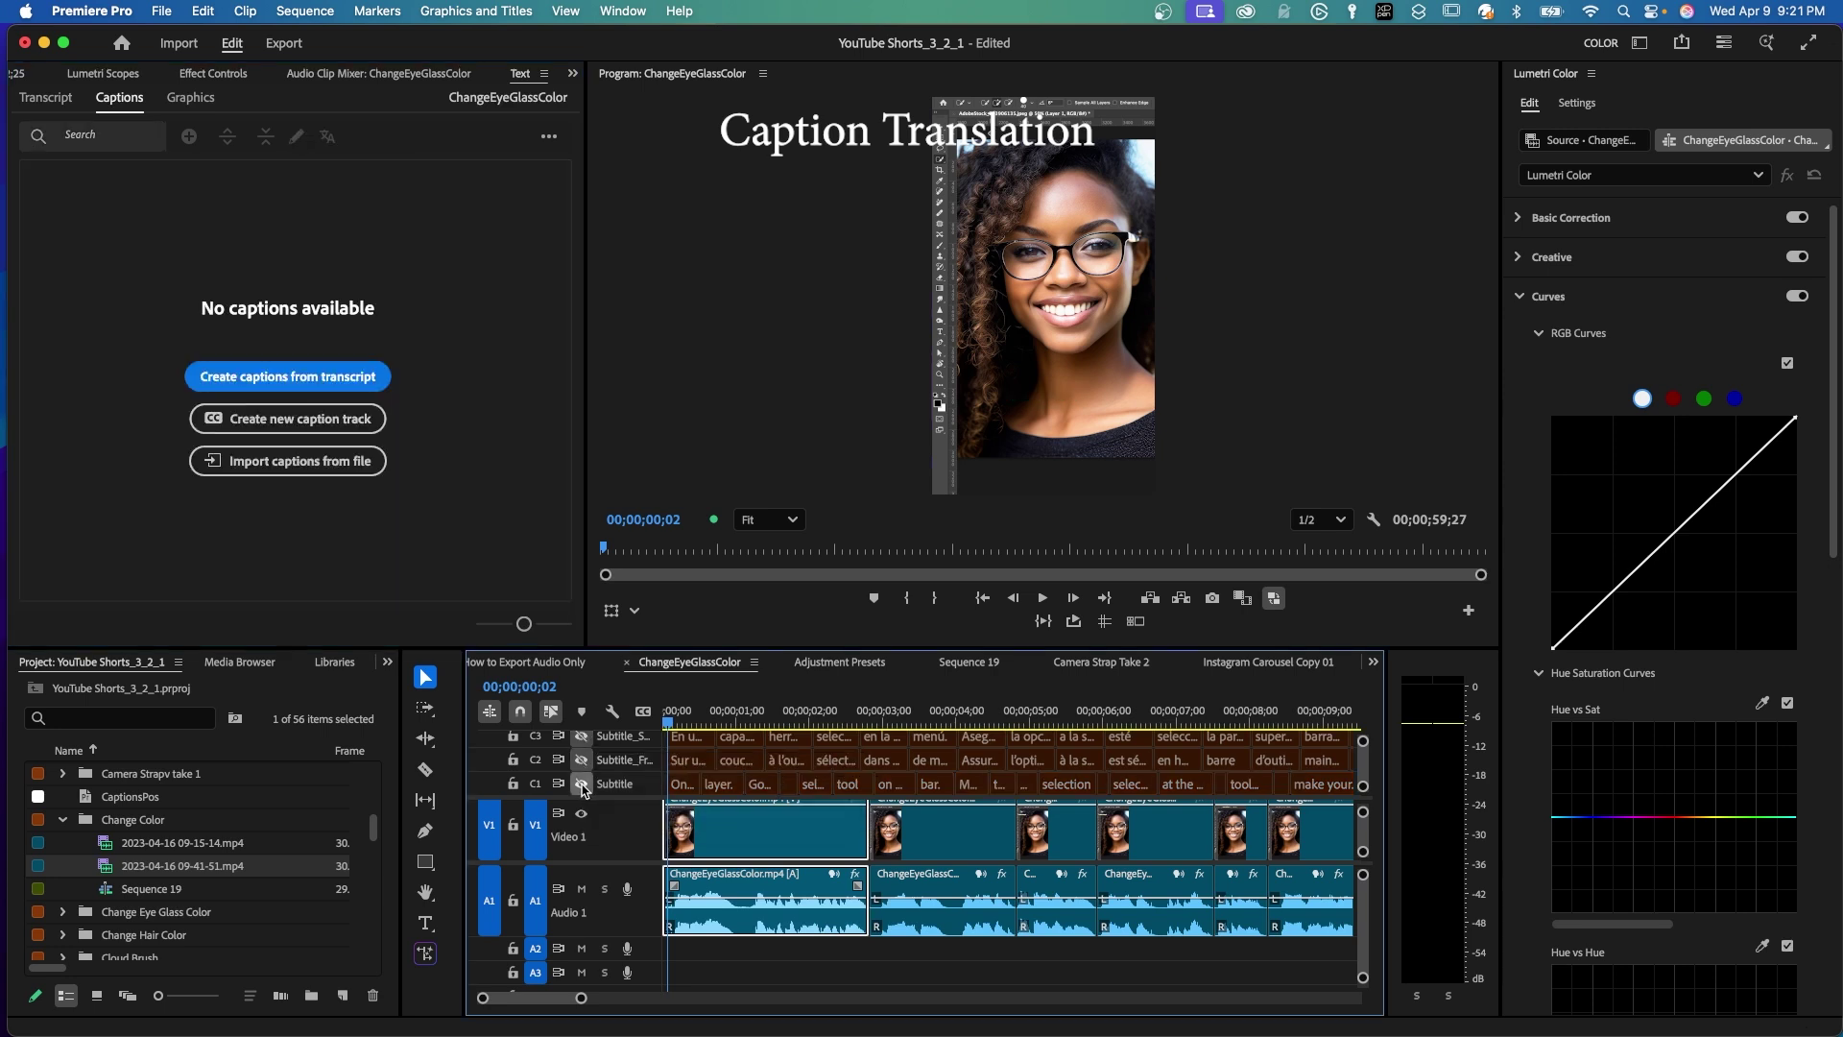
key(space)
key(XF86AudioRaiseVolume)
key(space)
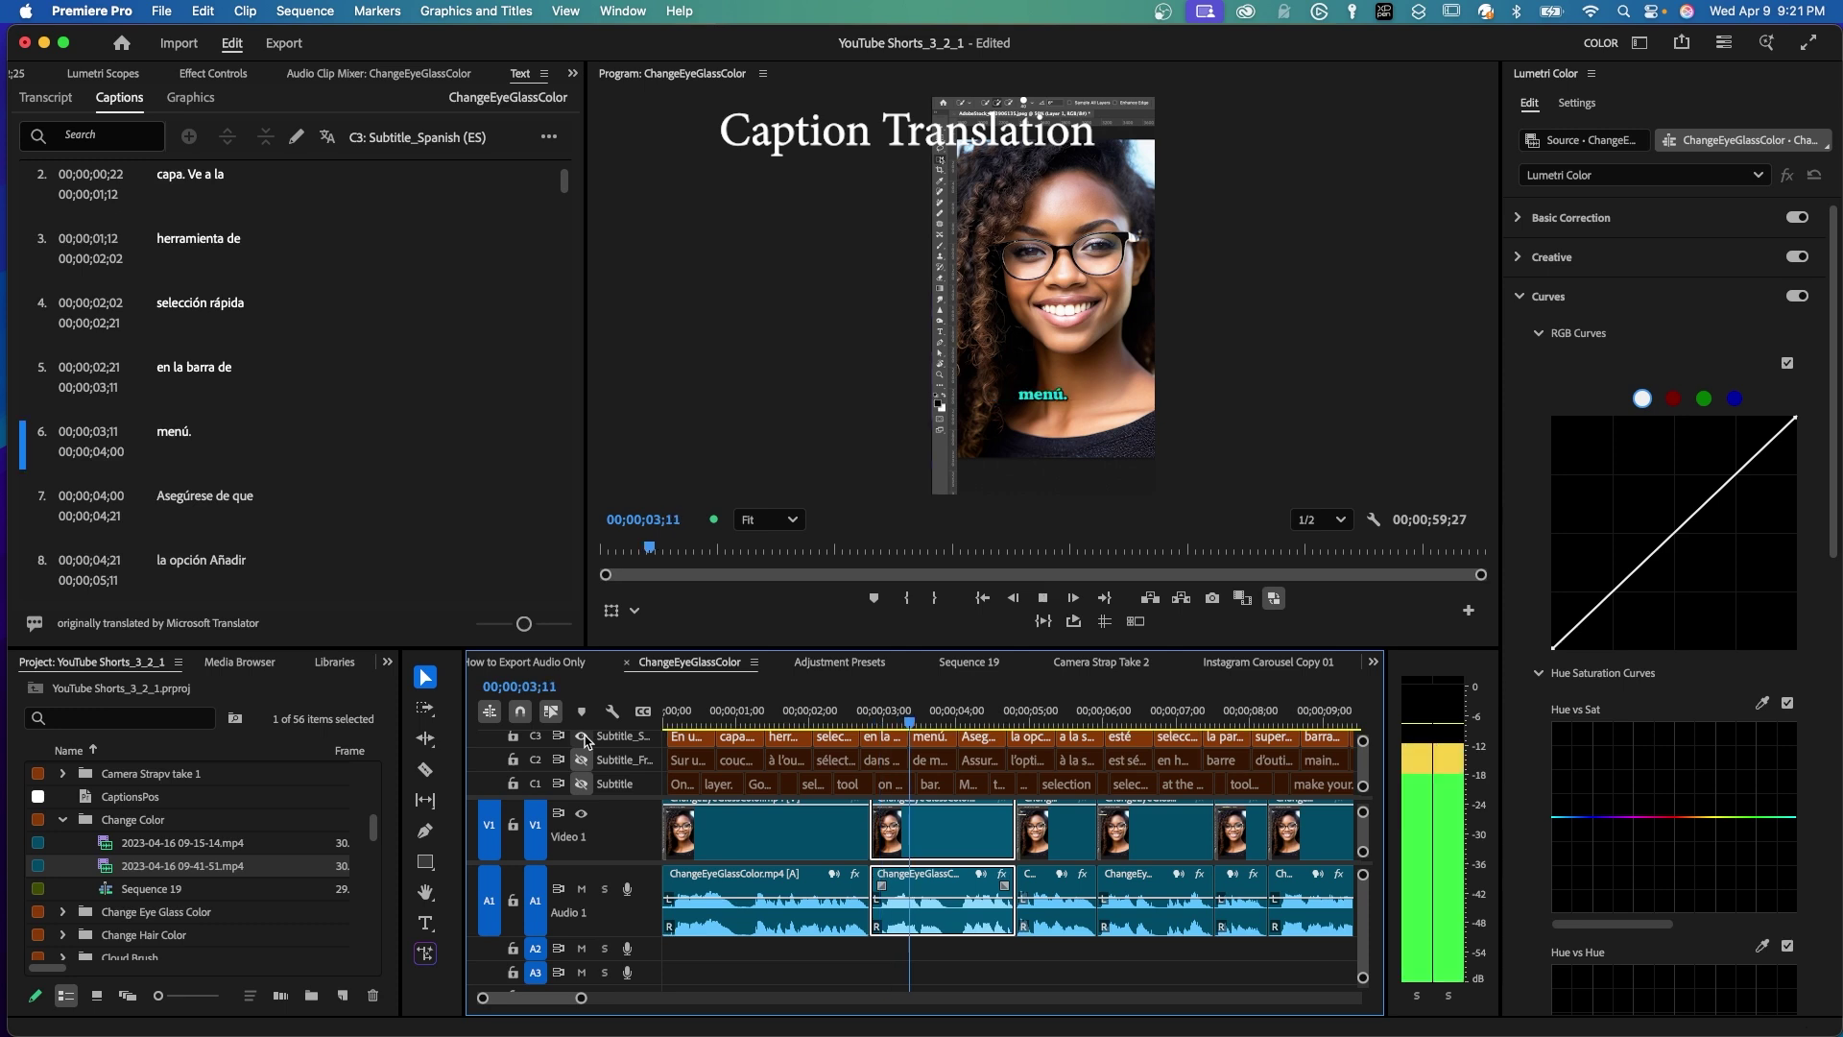
key(Home)
Step: Show only the C2 French caption track and play the sequence again
alt+click(582, 760)
key(space)
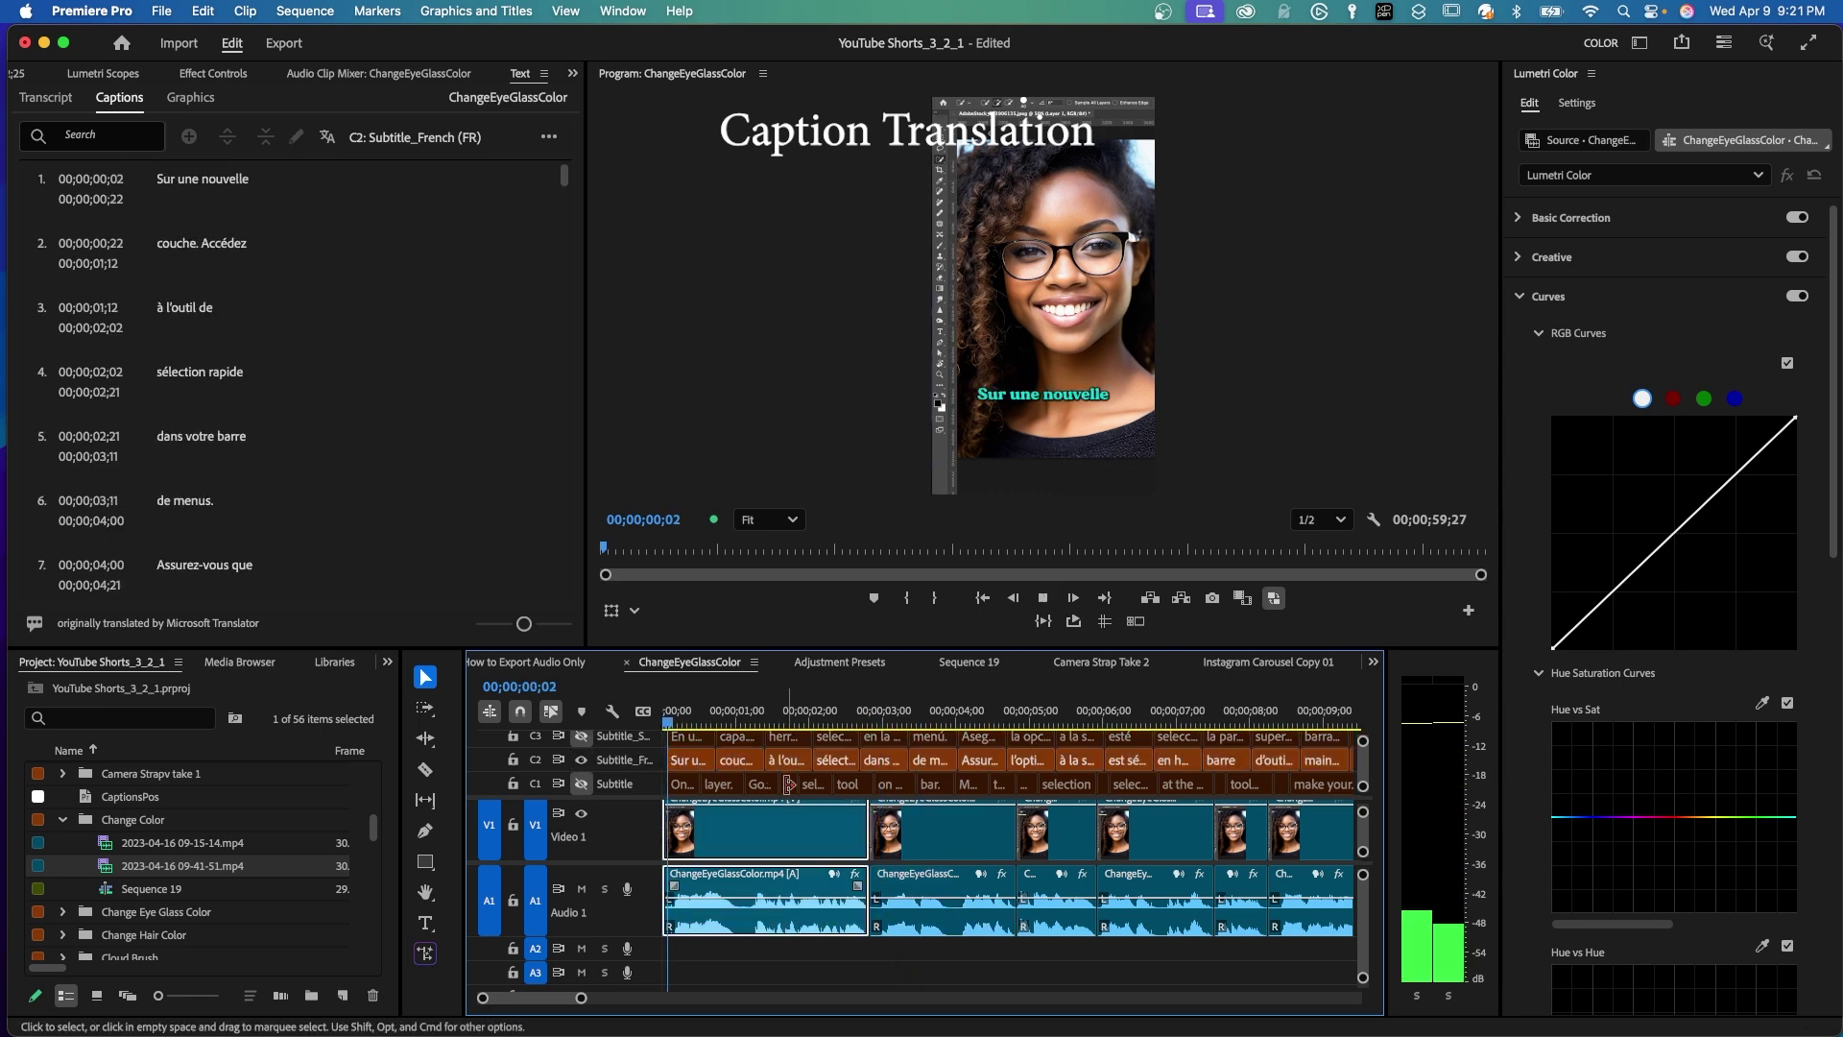
key(space)
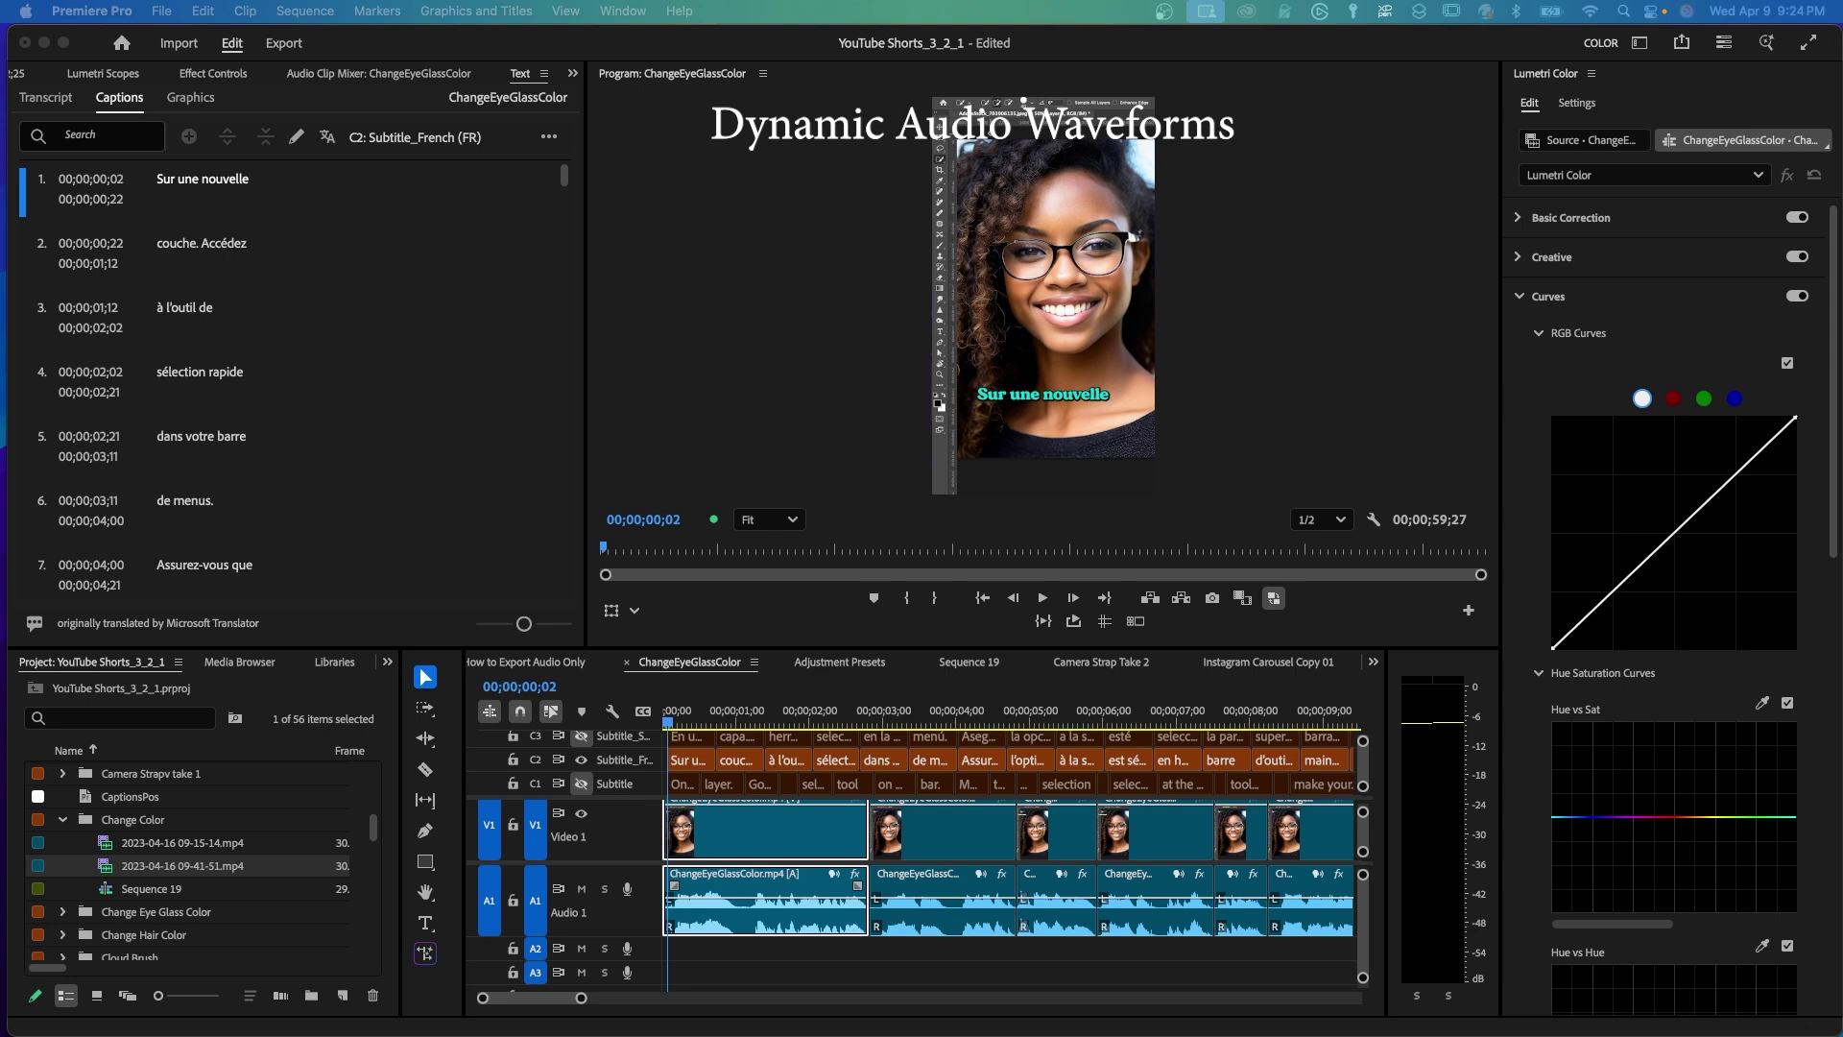
Step: Set the first audio clip's volume to 2.2 dB, then keyframe a 15 dB peak
drag(747, 903, 747, 881)
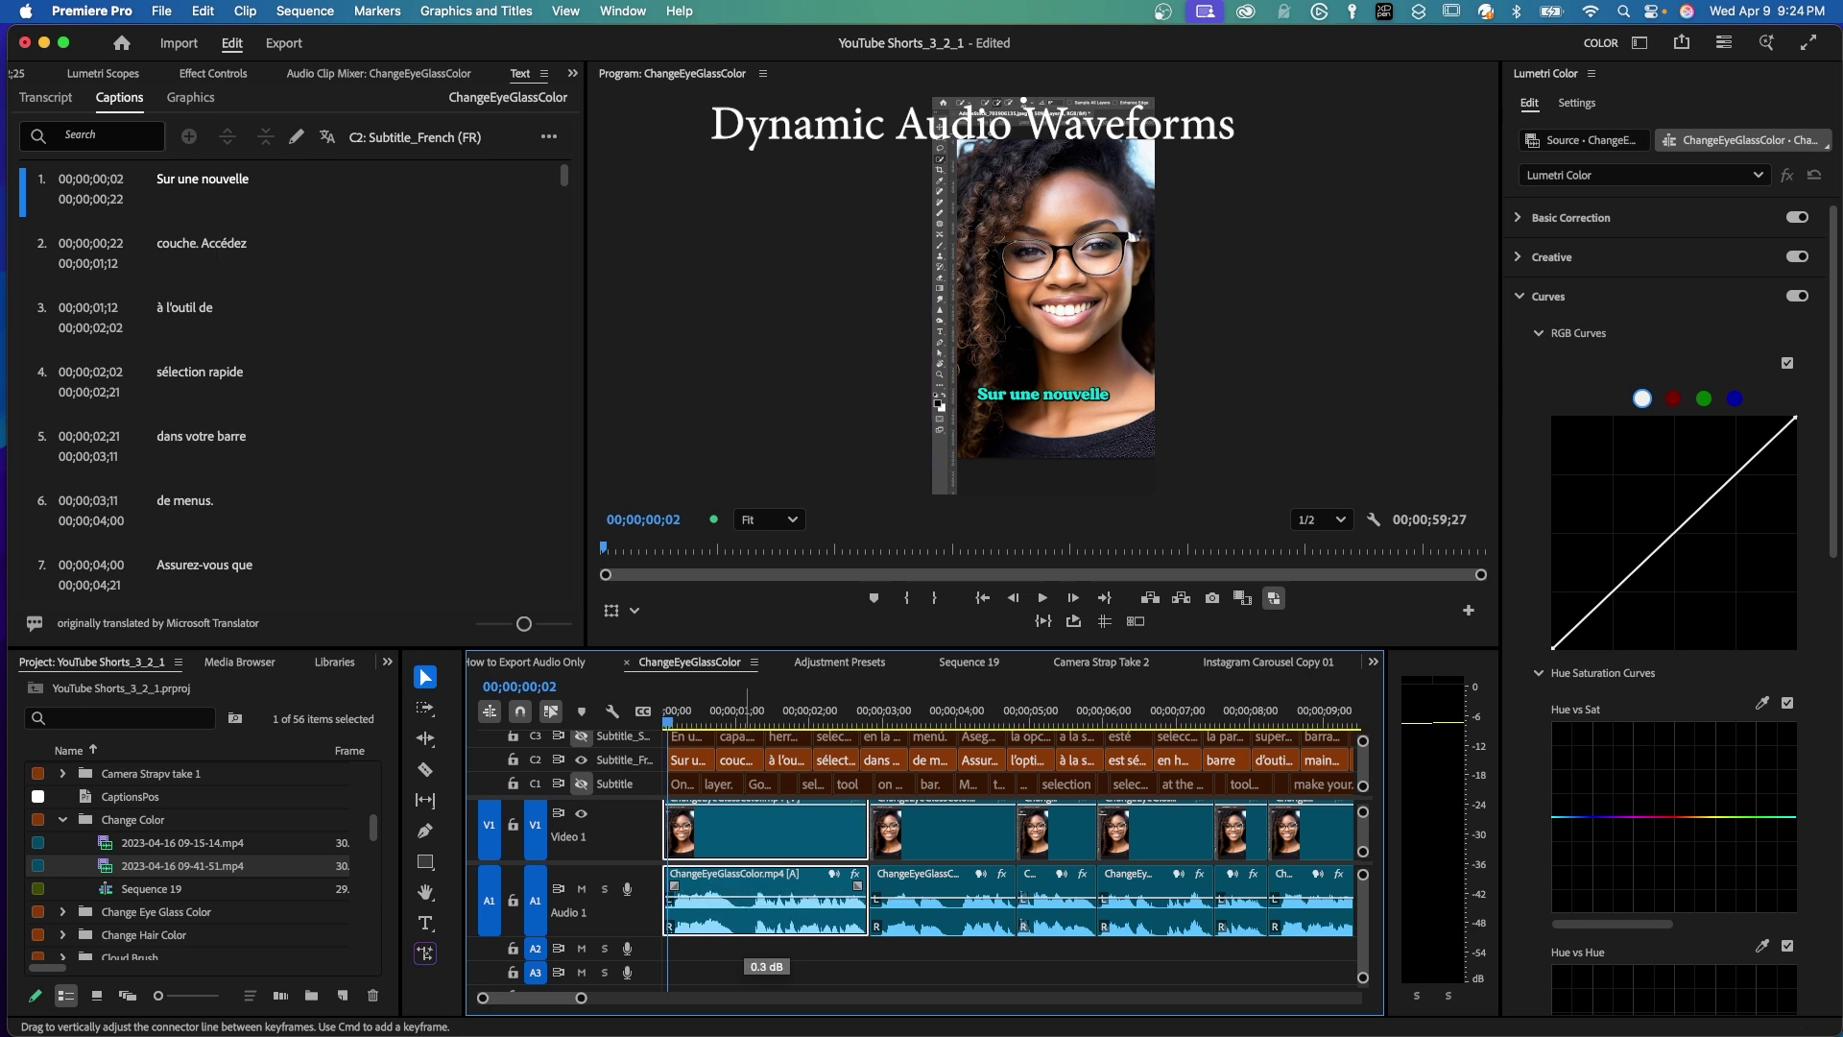
drag(747, 881, 746, 898)
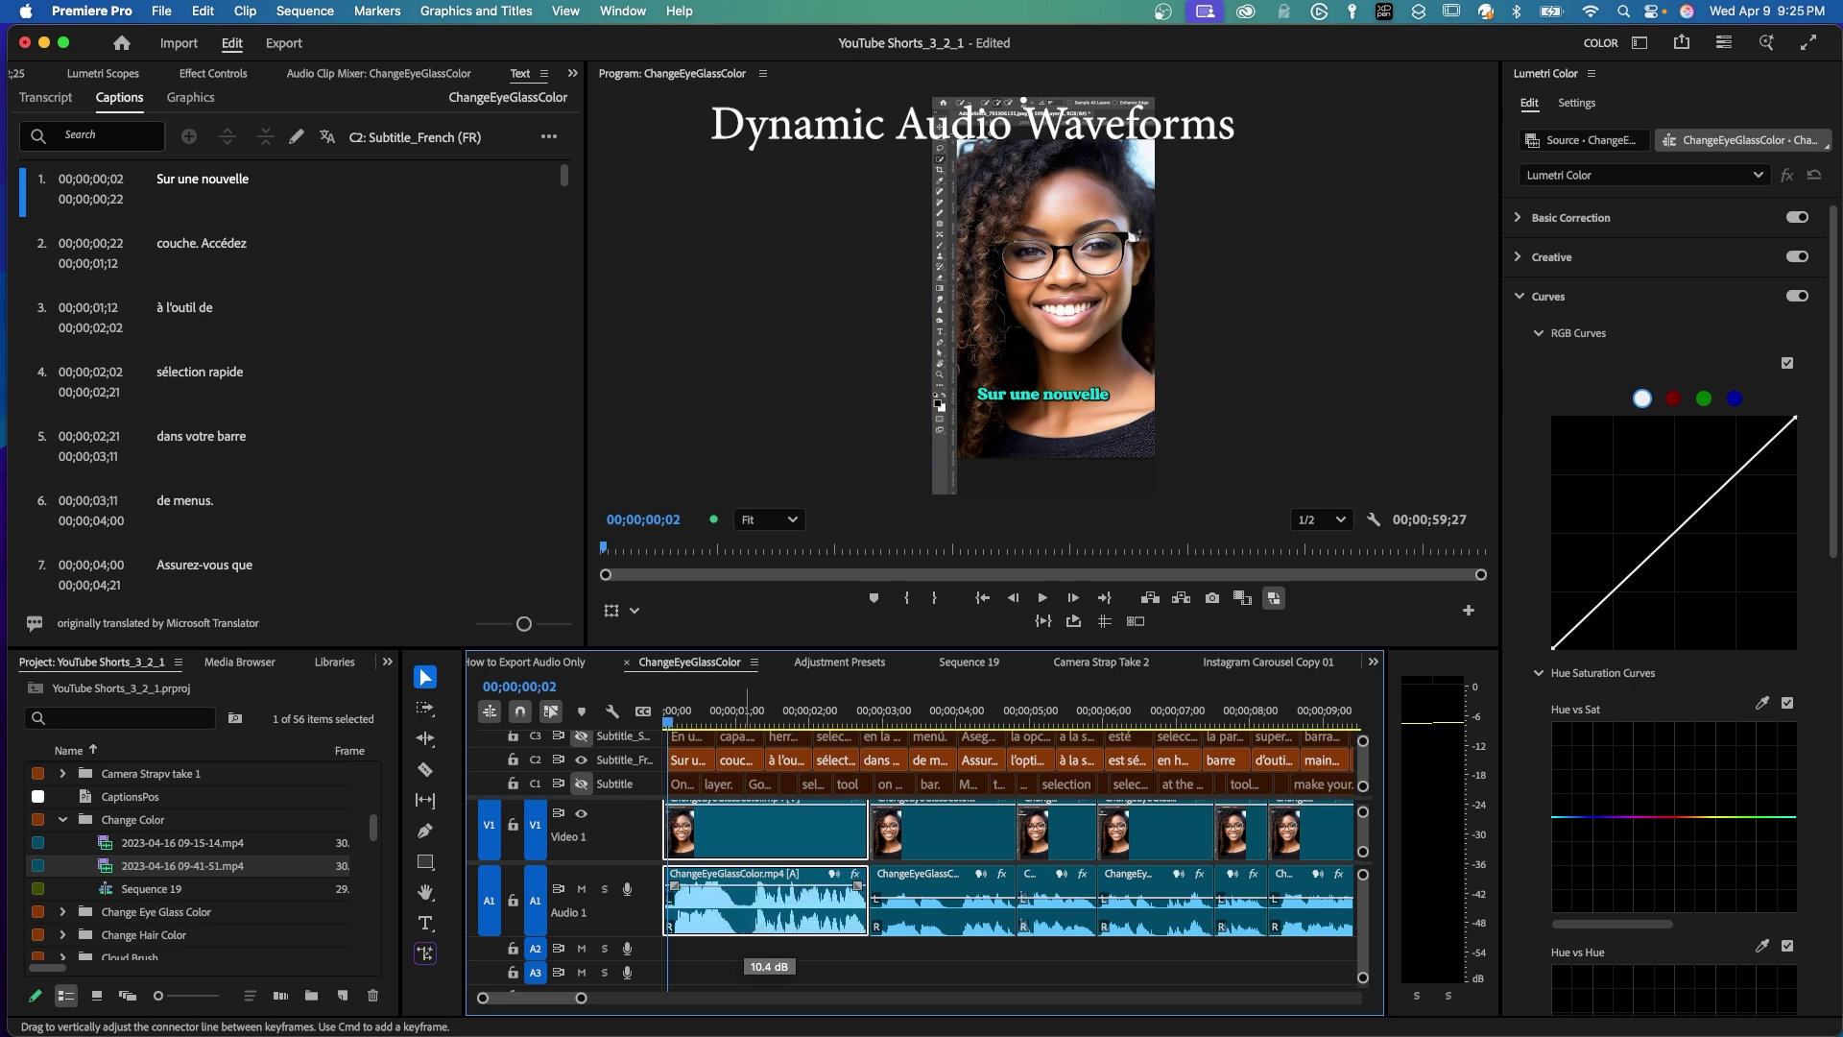
click(425, 831)
click(703, 898)
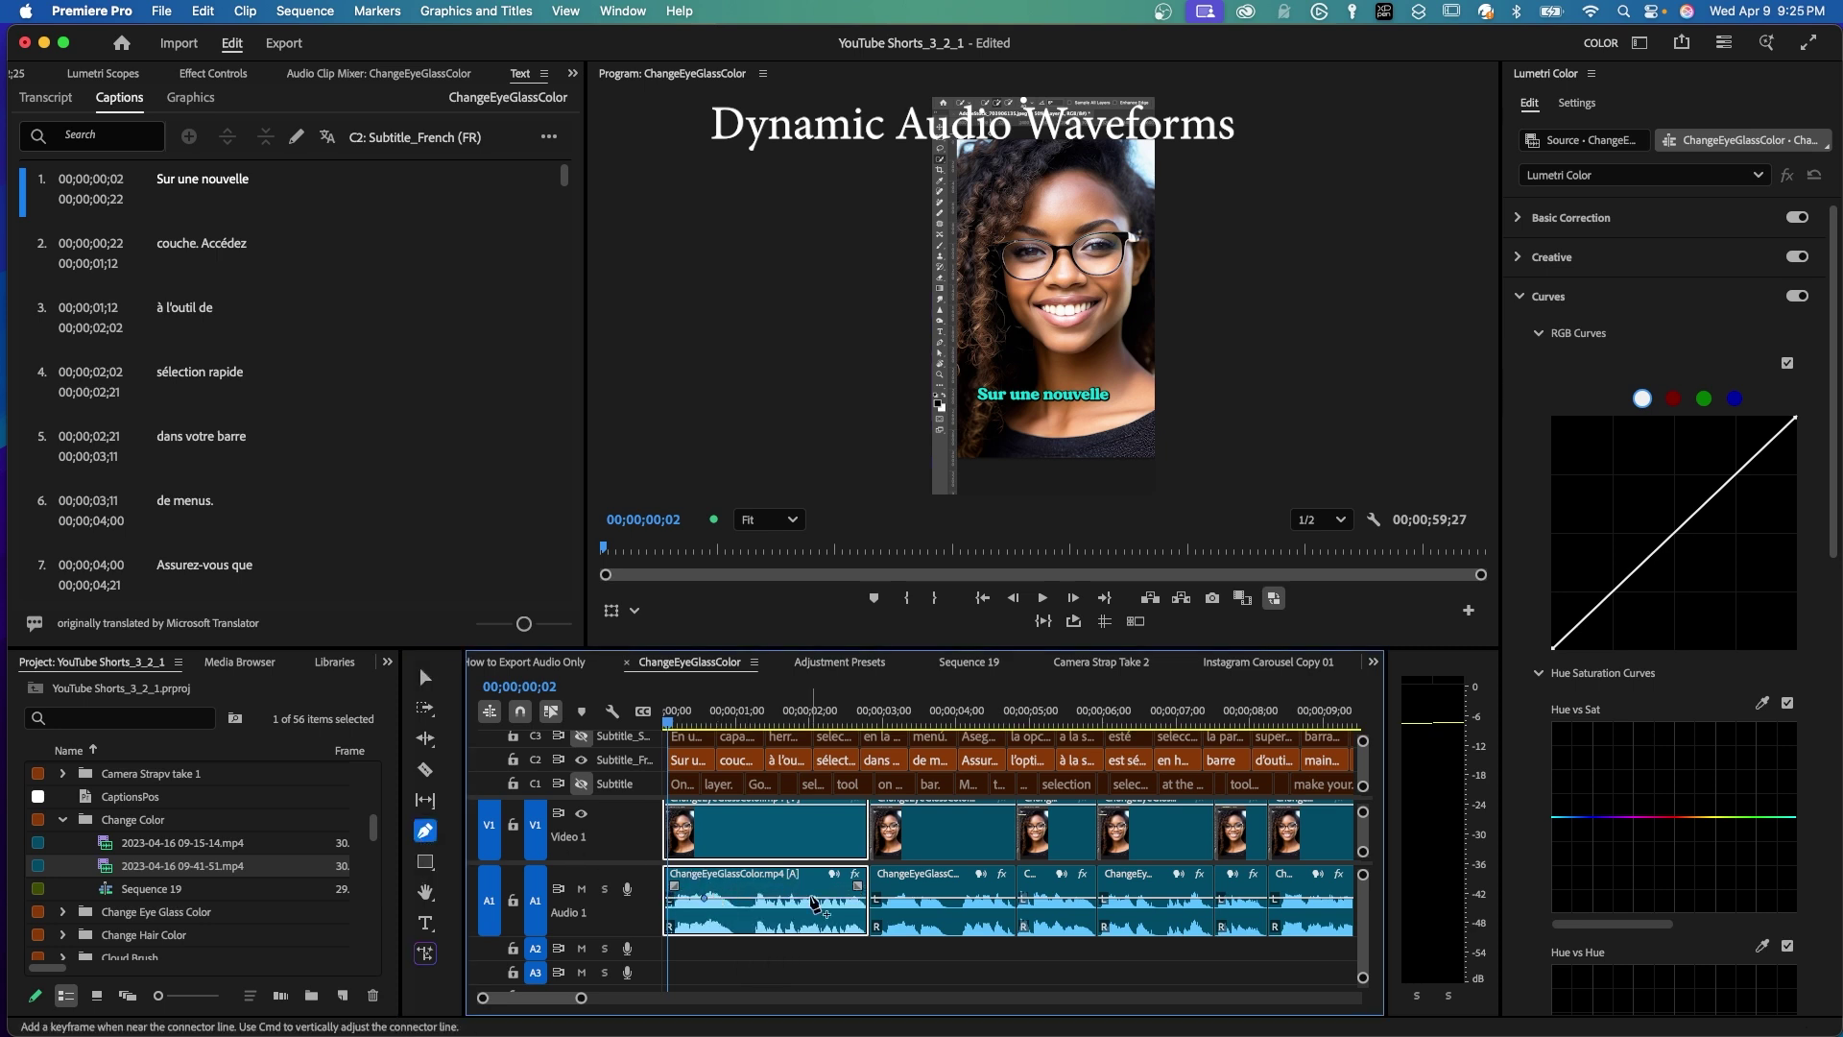
click(811, 898)
mouse_move(759, 888)
mouse_down()
mouse_move(768, 902)
mouse_move(765, 887)
mouse_up()
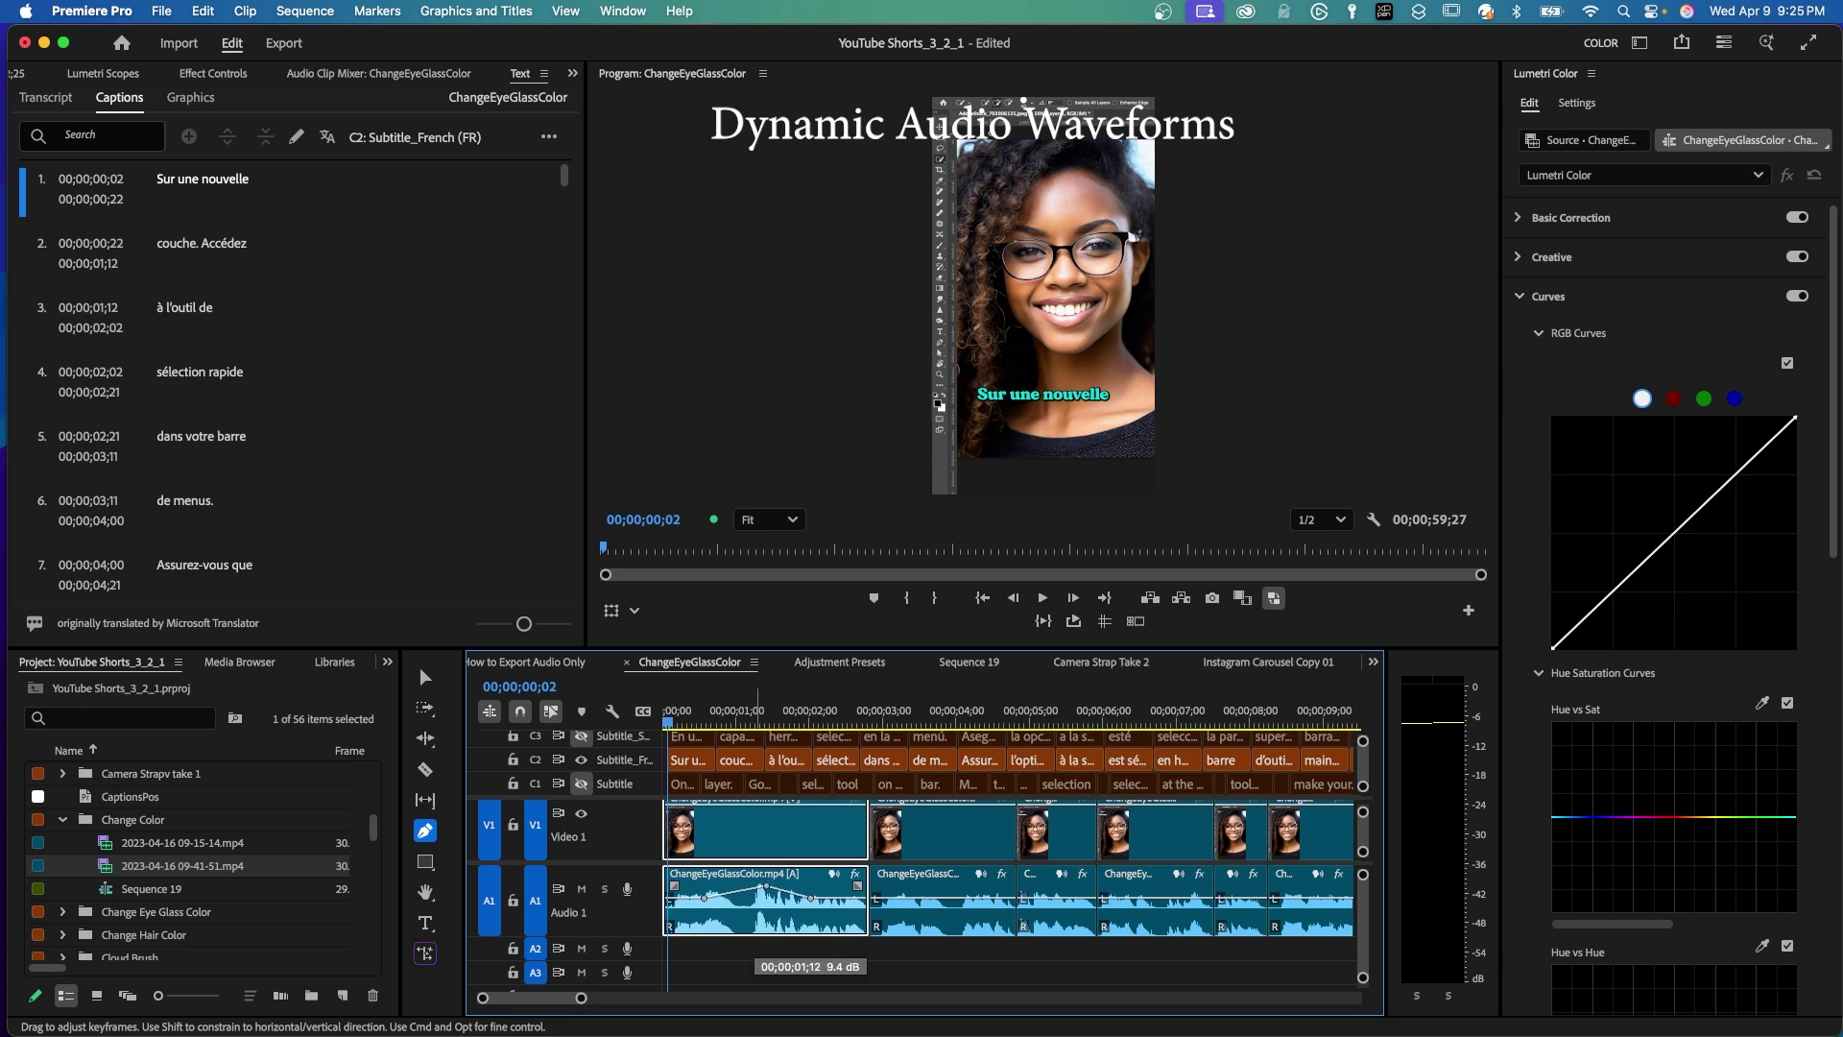
drag(765, 887, 744, 889)
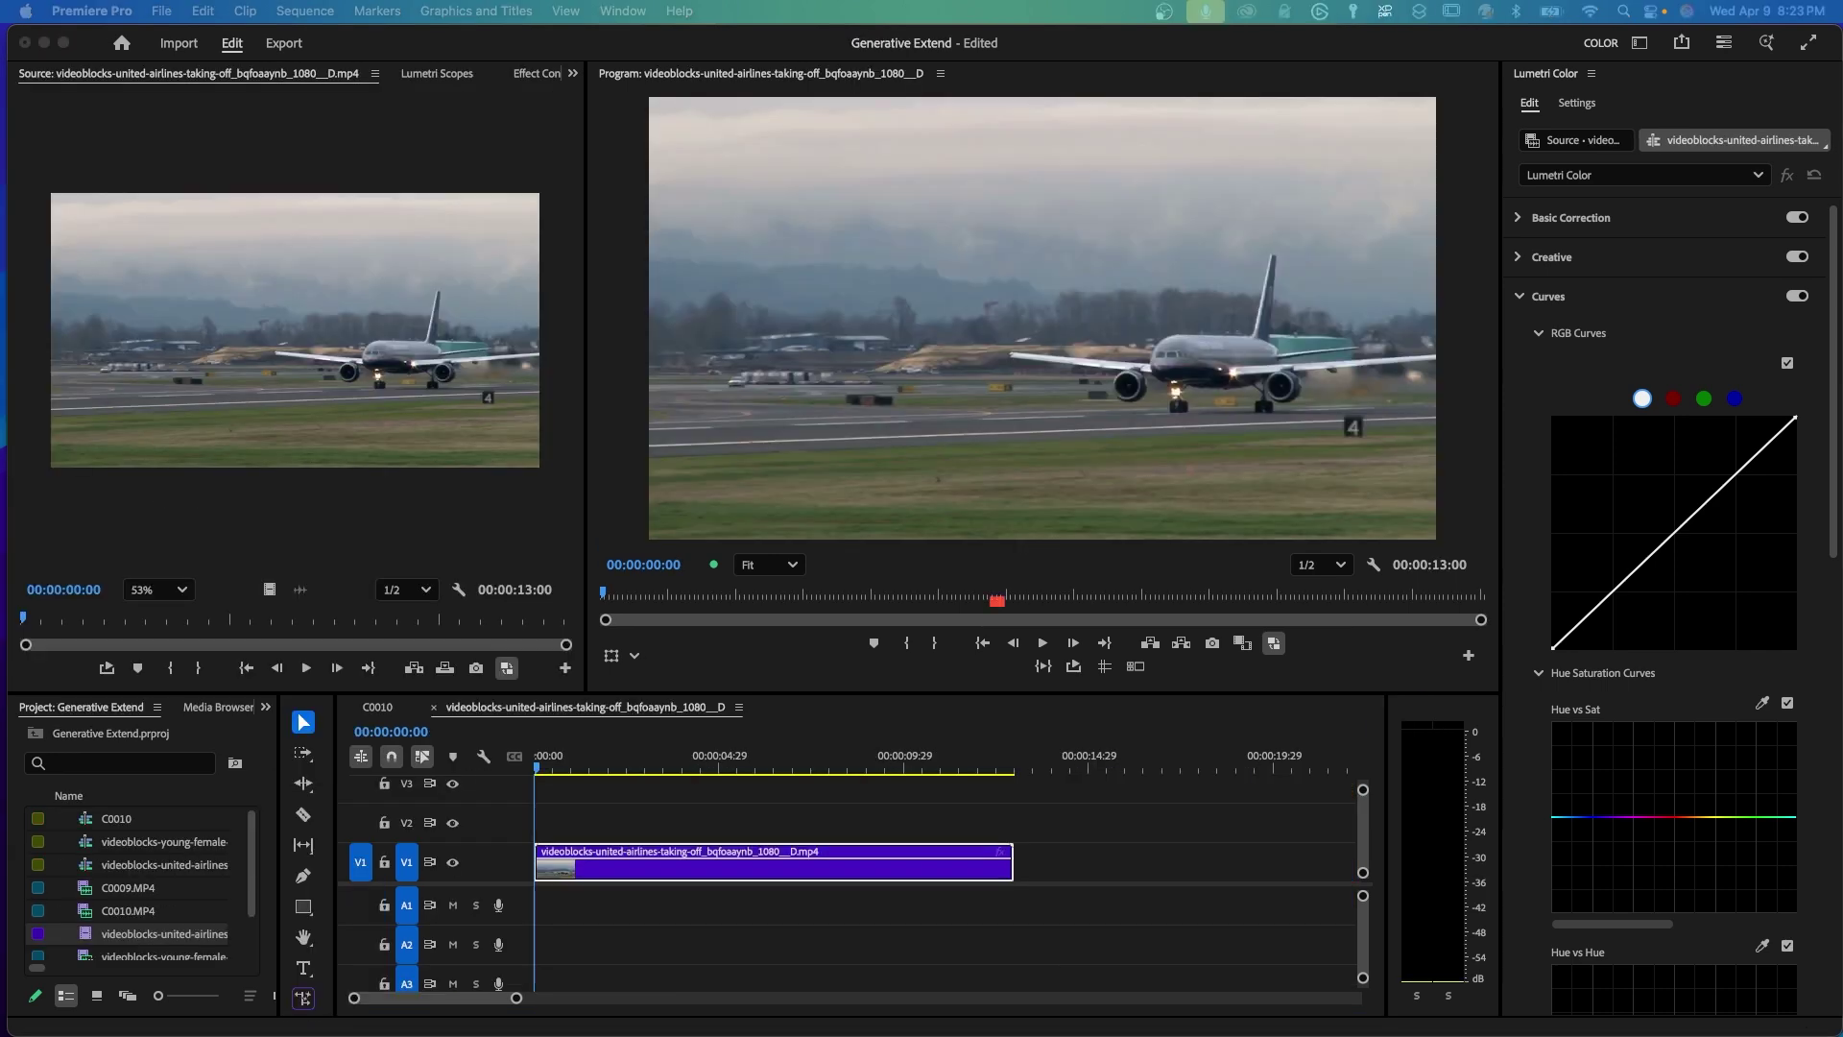